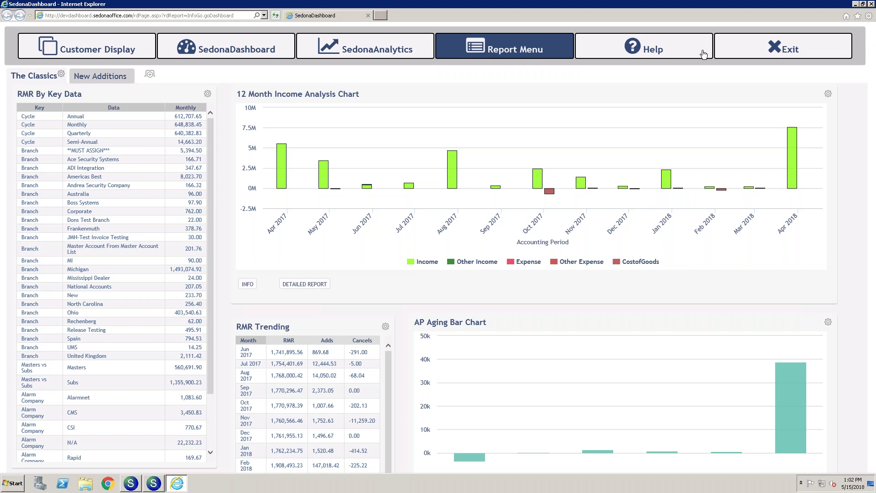
Step: Open the SedonaDashboard help document to look at its Getting Help page, and close it again
left_click(675, 54)
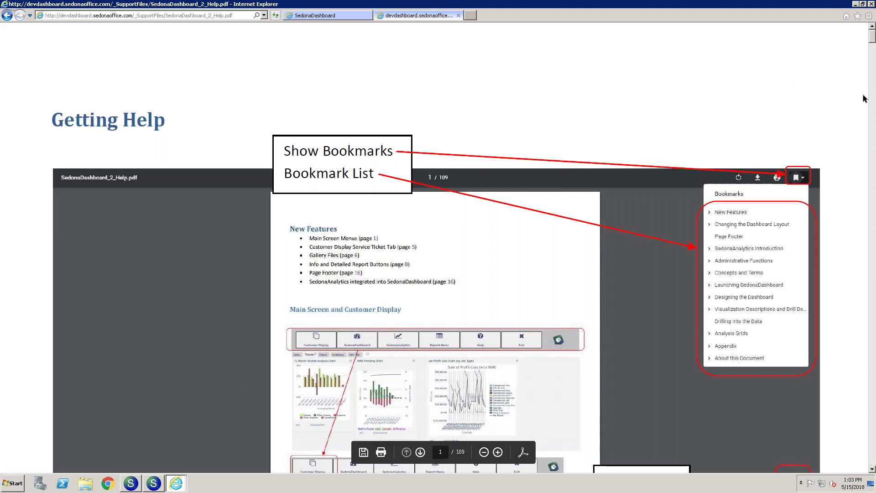
mouse_move(873, 52)
left_mouse_down()
mouse_move(872, 117)
mouse_move(873, 51)
left_mouse_up()
left_click(459, 15)
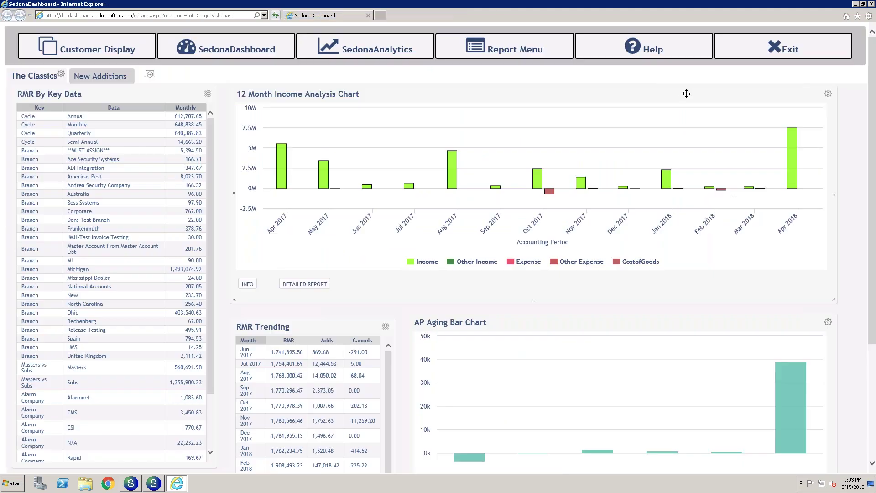
Step: In the customer display, search by customer surname and open the record of Smith Buckley & Hunt Ins
left_click(82, 53)
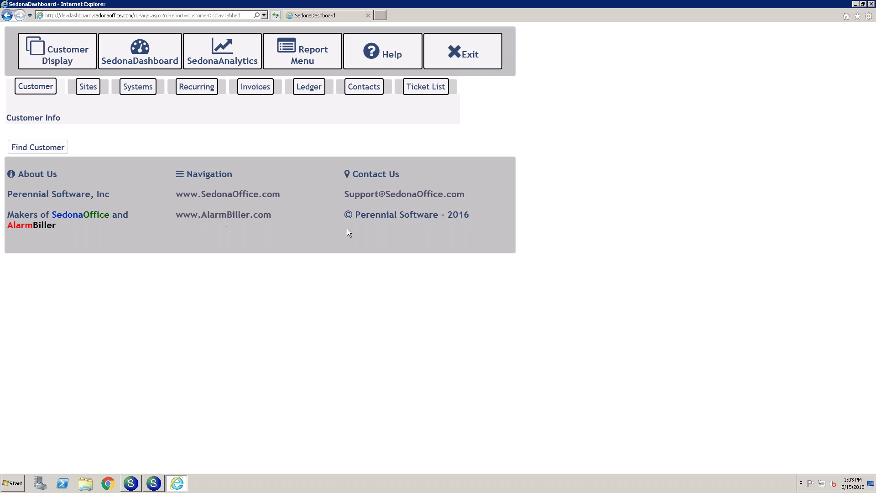
left_click(41, 147)
type("Smith")
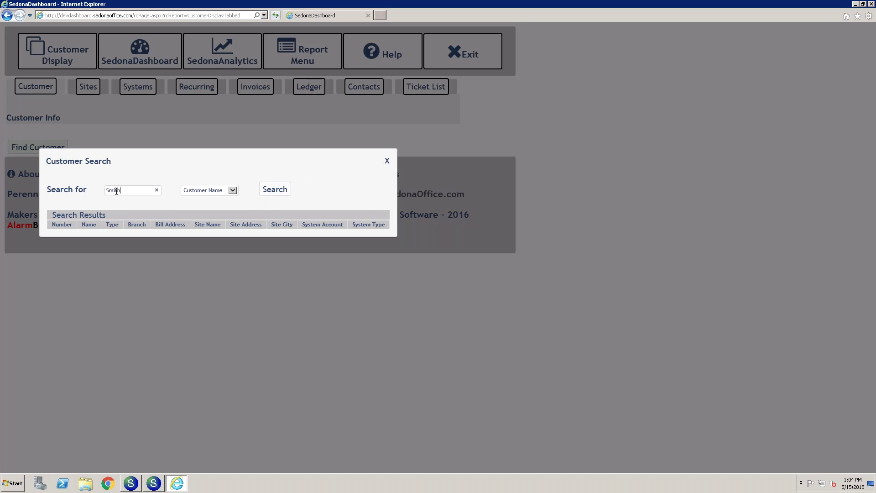
left_click(284, 190)
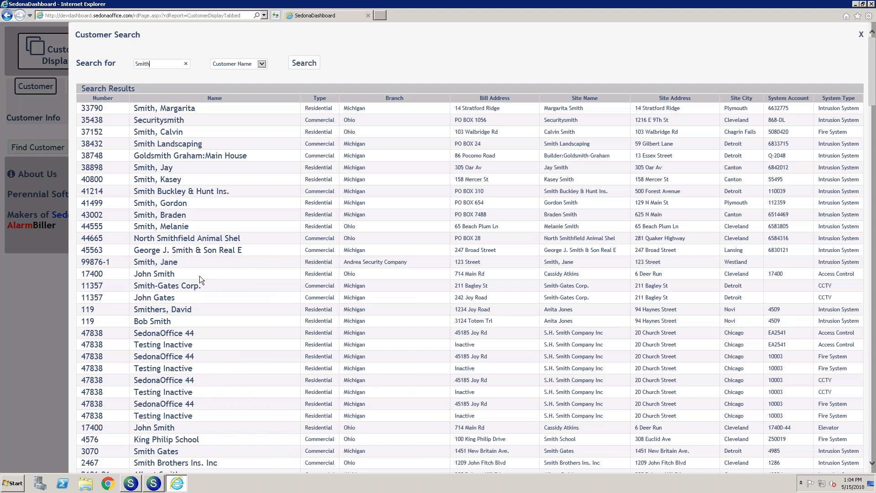
left_click(201, 261)
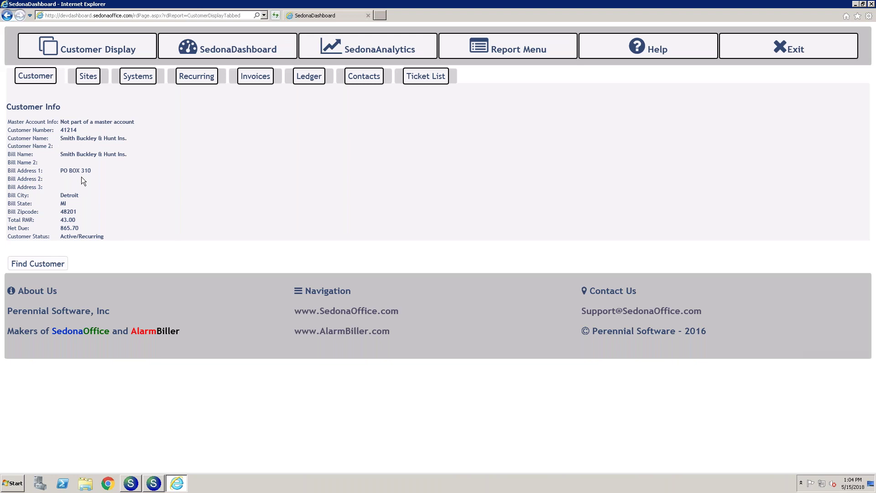
Step: Review the customer's sites, systems, recurring and invoices information
left_click(91, 77)
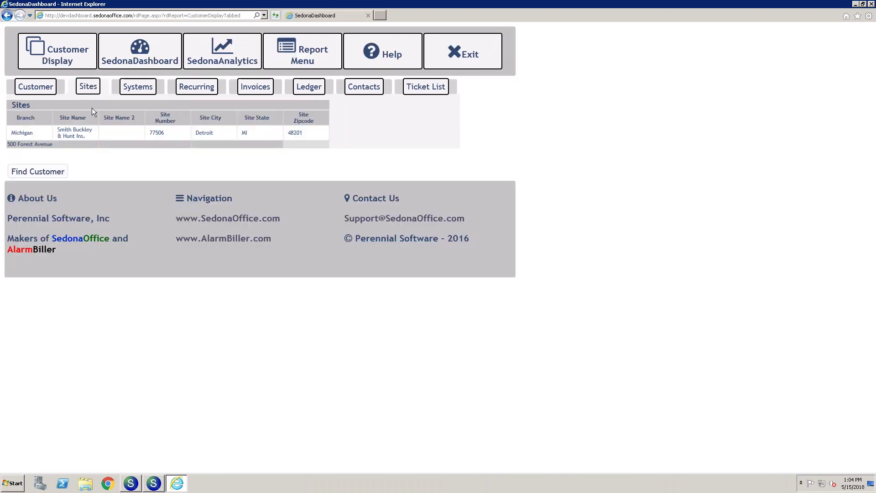
left_click(130, 91)
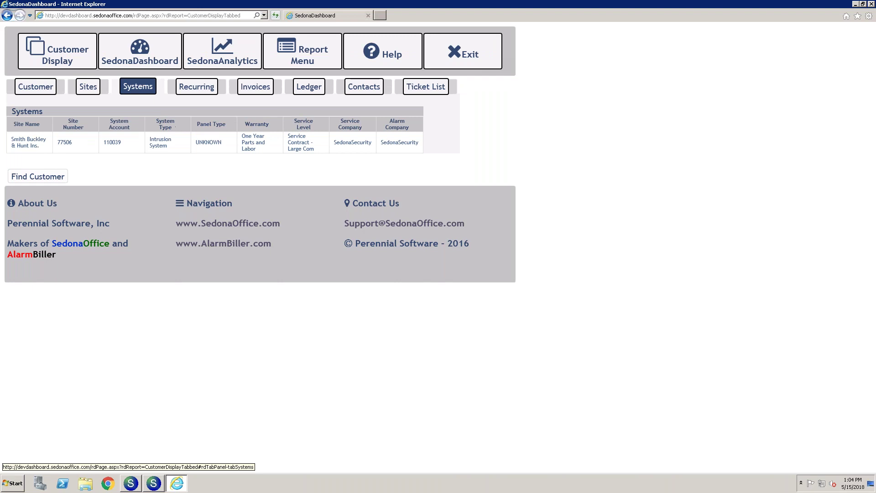
left_click(198, 93)
left_click(256, 91)
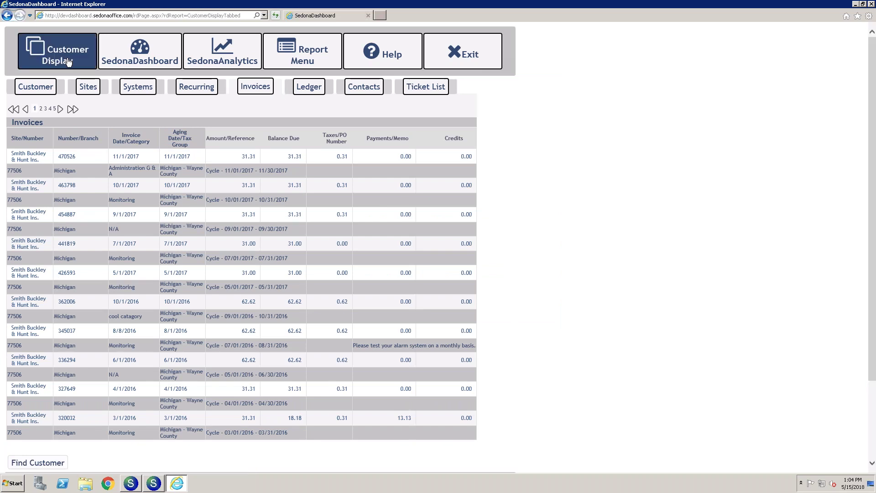
Step: Return to the dashboard and read the chart information and definitions for the 12 Month Income Analysis Chart
left_click(126, 56)
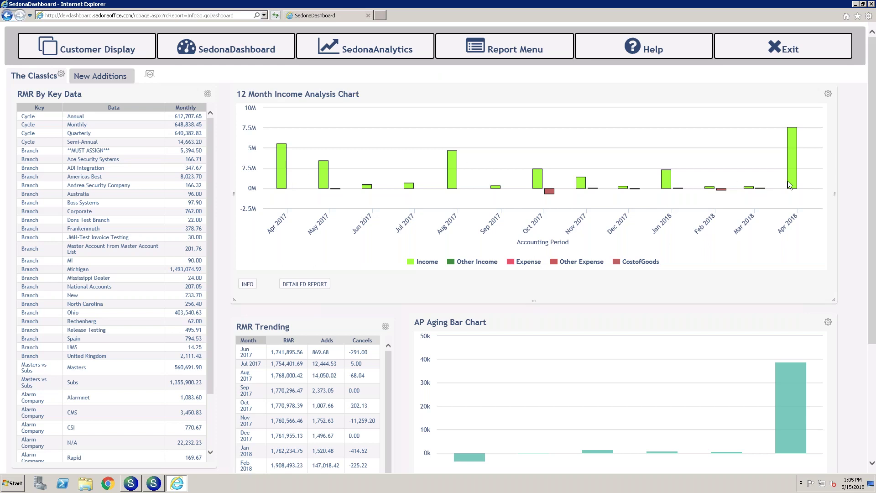
mouse_move(788, 183)
left_click(248, 285)
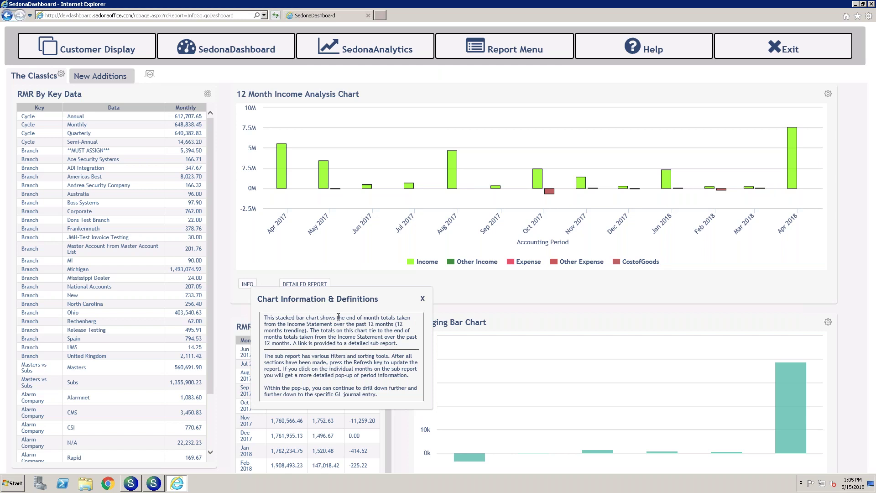
left_click(423, 300)
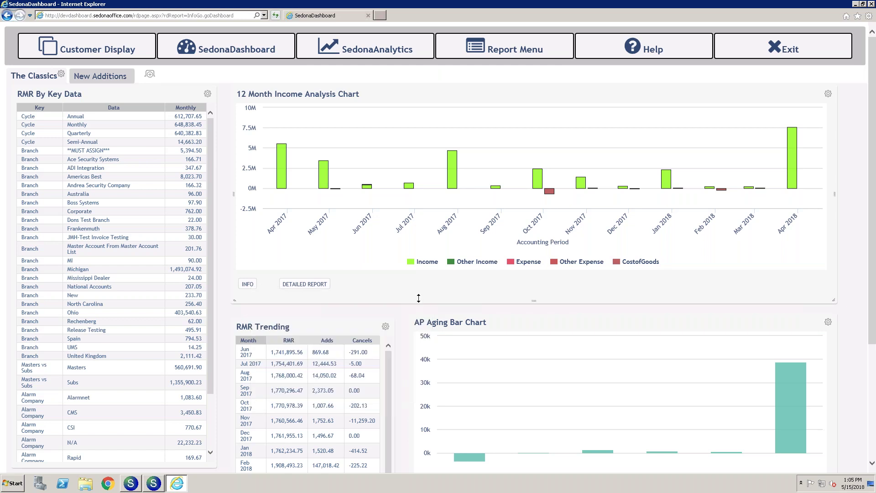
Step: View the detailed 12 Month Income Analysis report with the 2/1/2017 period breakdown, and return to the dashboard
left_click(299, 284)
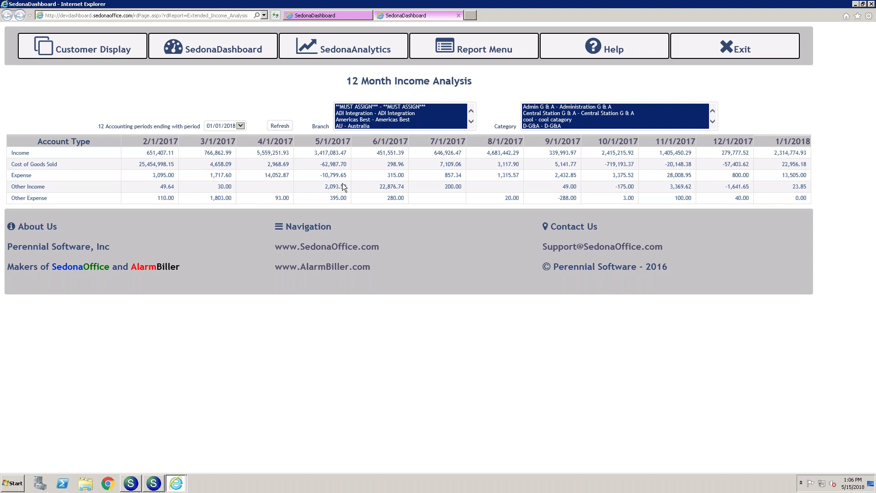
left_click(159, 144)
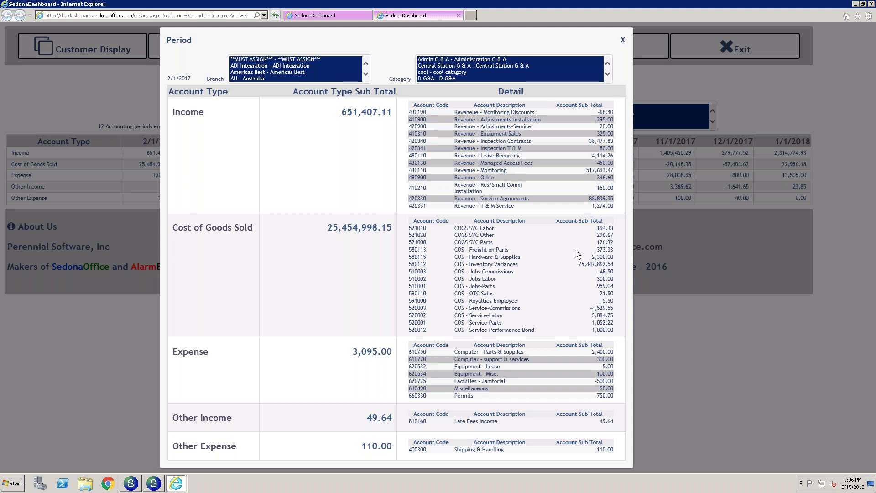
left_click(625, 45)
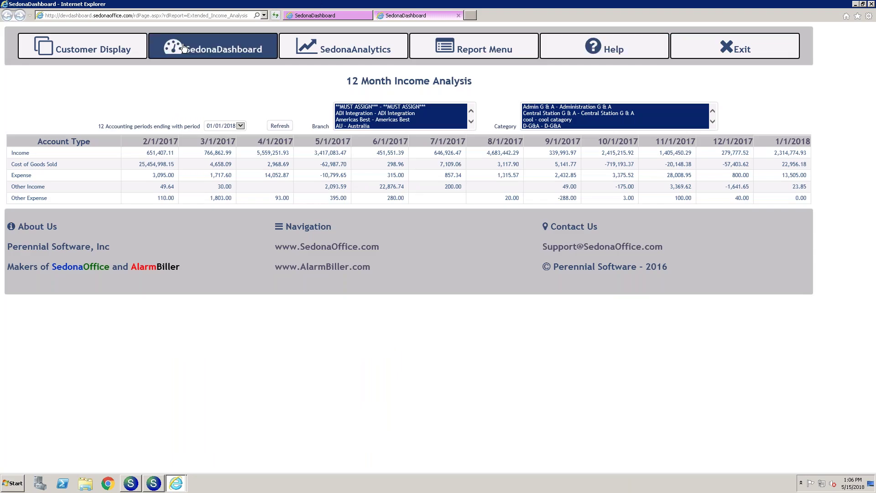
left_click(306, 15)
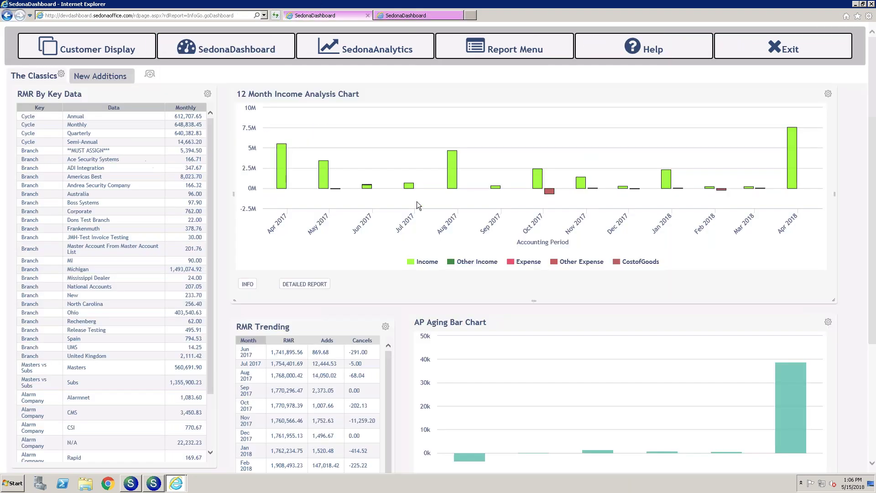
Step: From the AP Aging Bar Chart's detailed report, view the open invoices of Anne's Service Company and close the vendor details
scroll(581, 277, "down", 2)
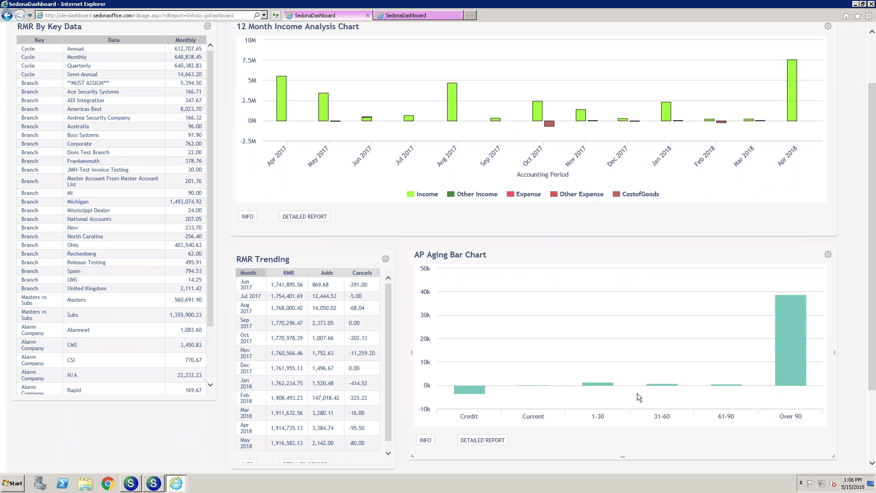
left_click(482, 440)
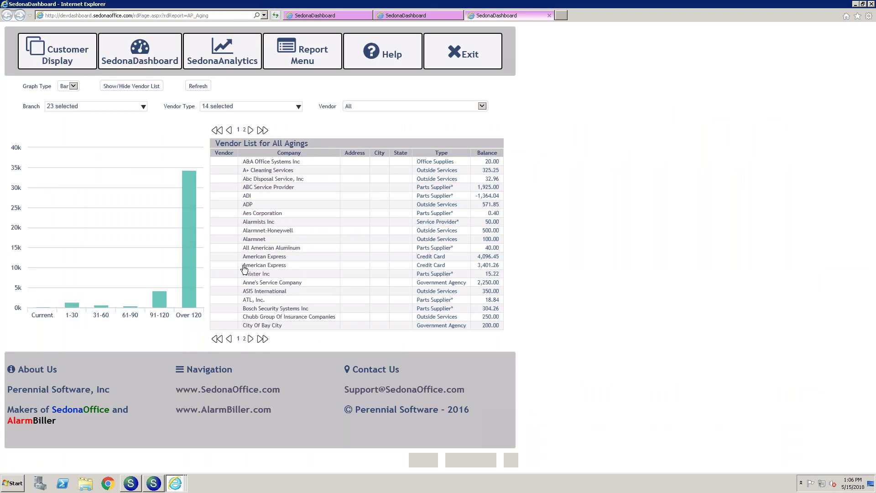
left_click(270, 284)
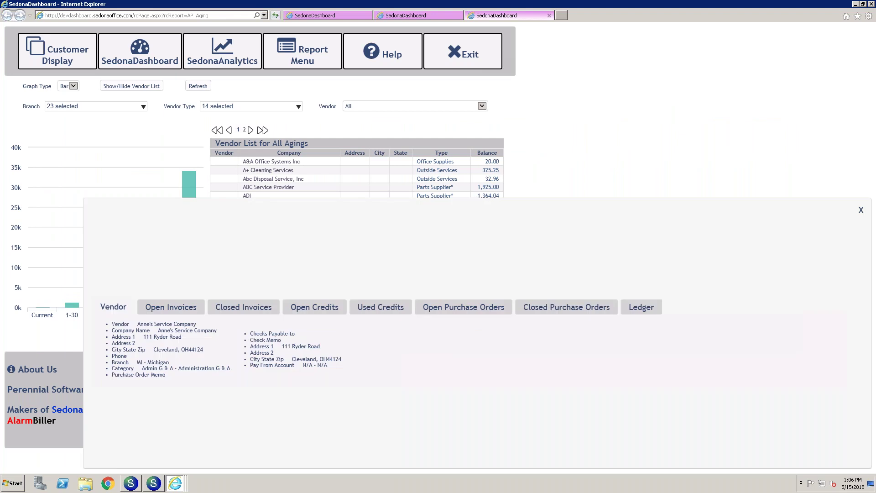
left_click(167, 307)
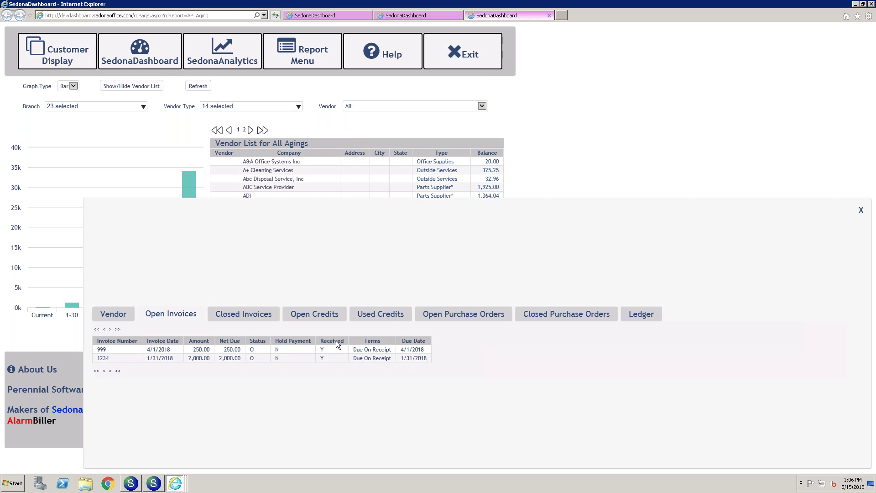
left_click(862, 212)
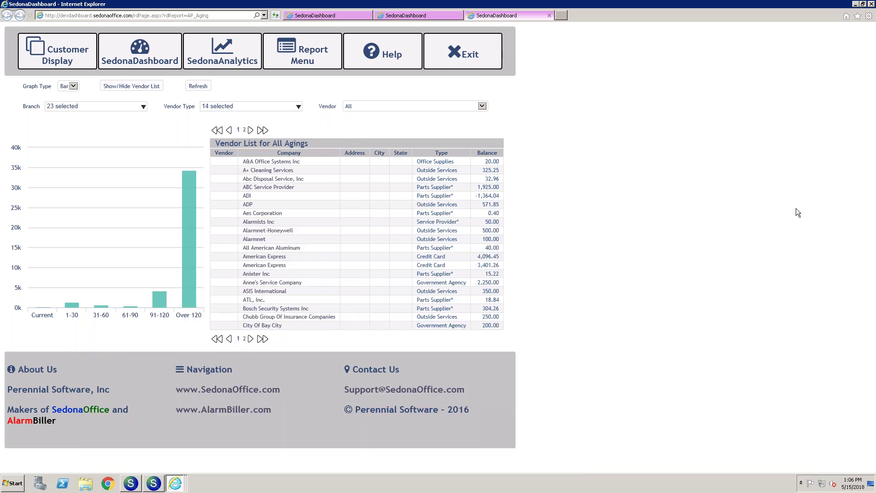
Step: Create a new dashboard tab and add the 12 Month Income Analysis visual to it from the Visual Gallery
left_click(144, 48)
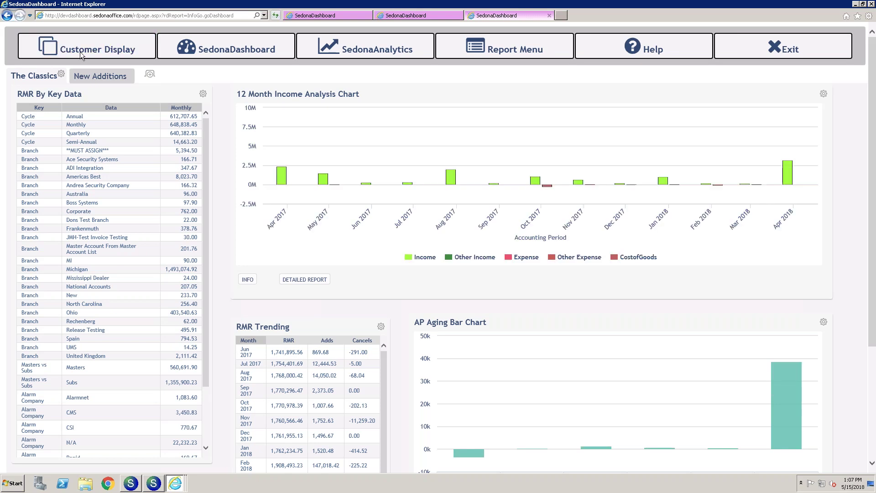
left_click(110, 75)
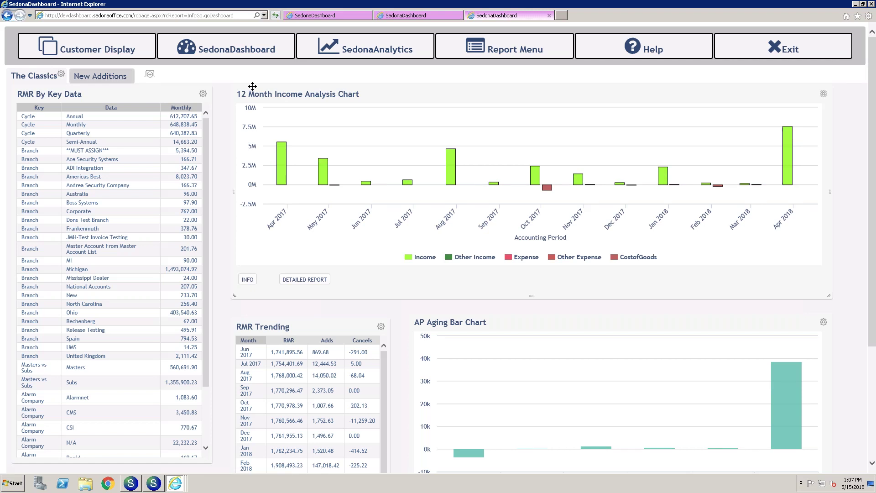
left_click(151, 75)
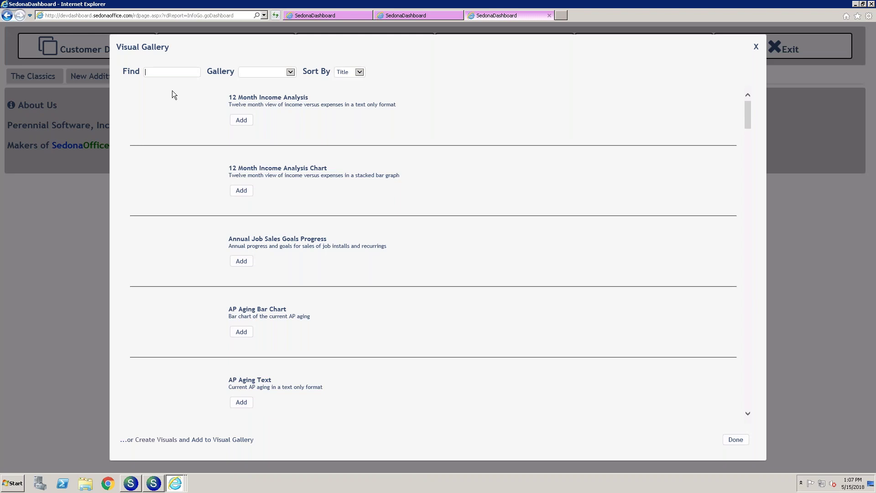
left_click(241, 121)
left_click(736, 440)
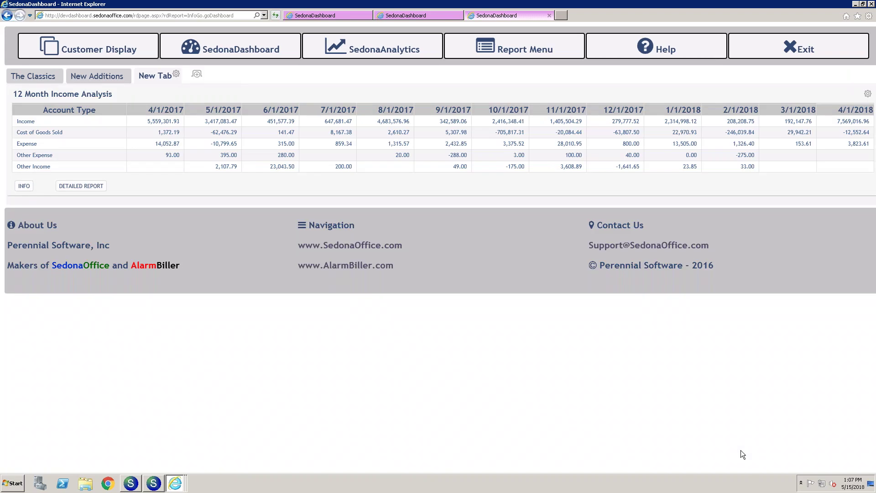
Step: Set the new tab's number of panel columns to Free-form
left_click(177, 75)
left_click(199, 99)
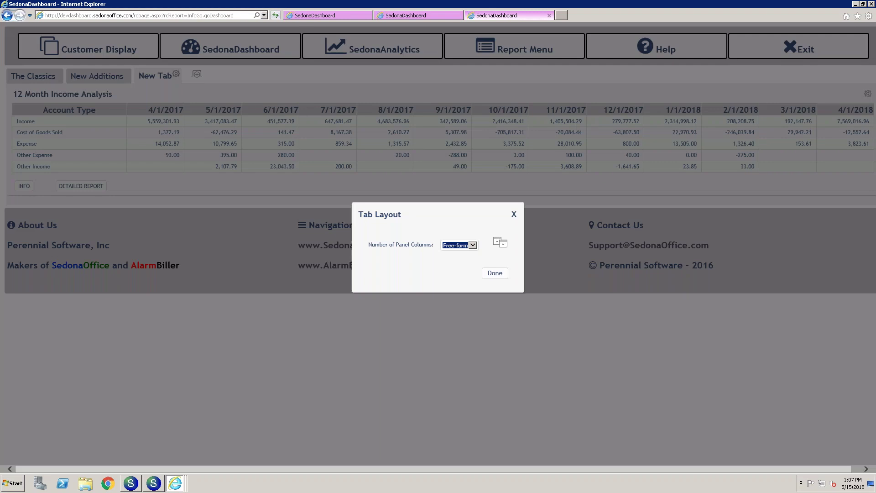
left_click(473, 246)
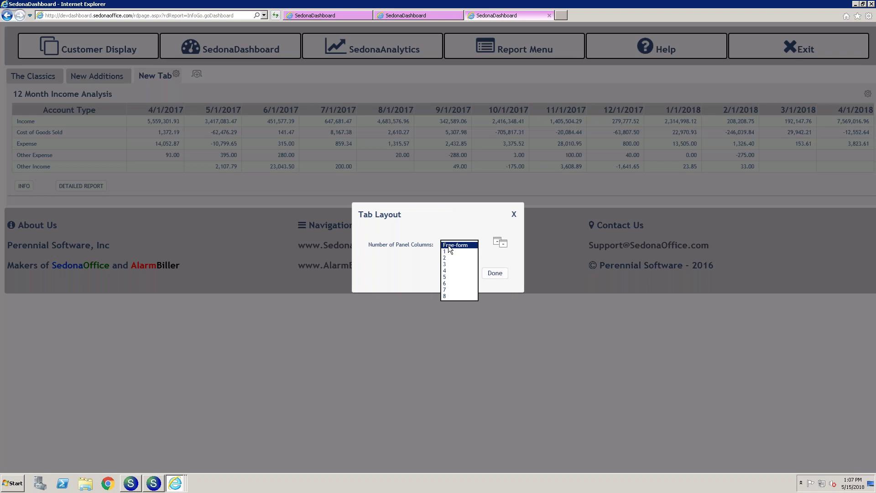
left_click(448, 245)
left_click(495, 274)
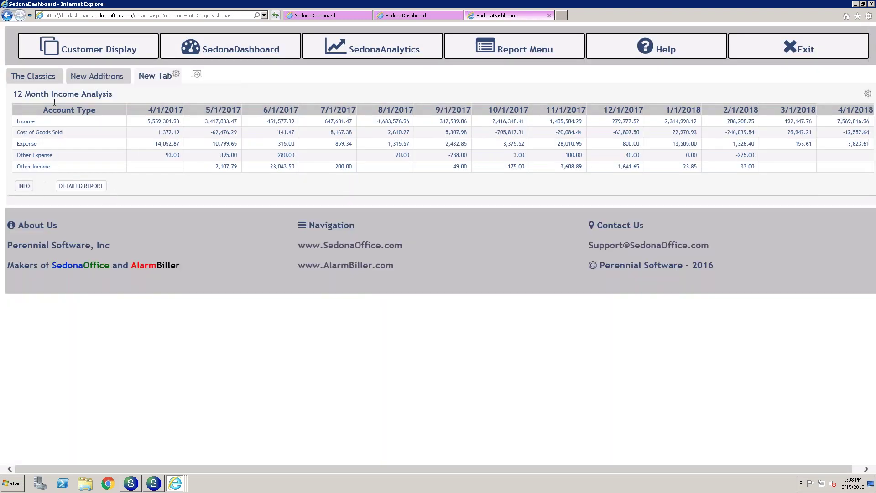
Step: Move the 12 Month Income Analysis panel slightly lower on the new tab and look at its panel options
left_click_drag(75, 96, 53, 129)
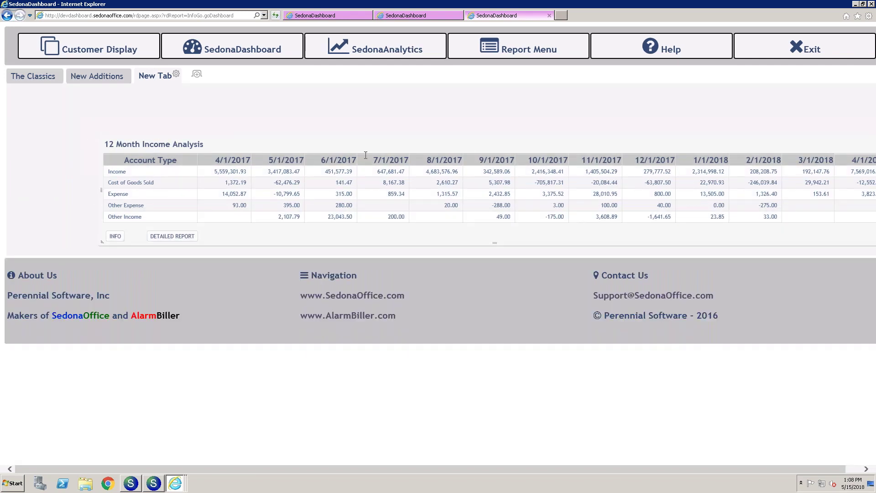
left_click_drag(446, 143, 345, 117)
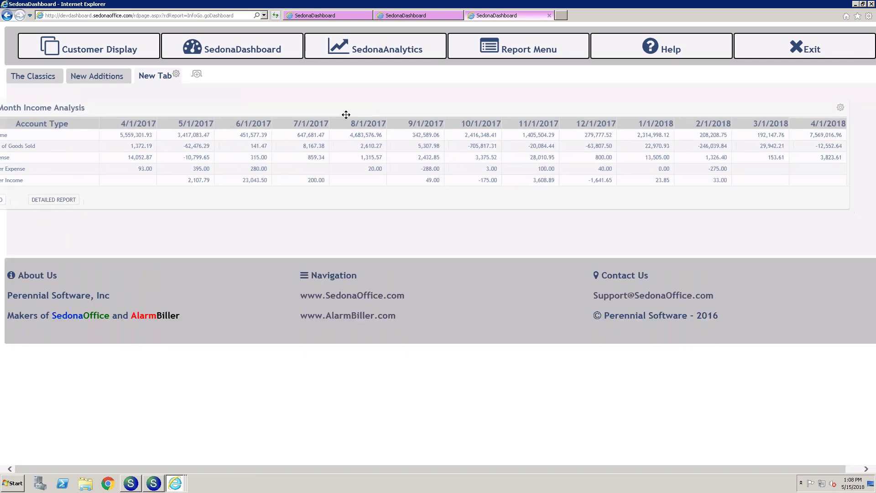
left_click(868, 108)
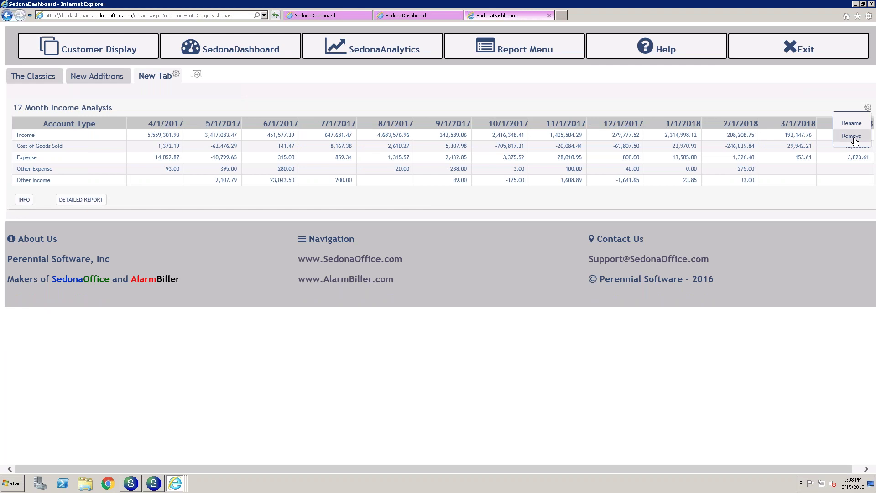
left_click(777, 92)
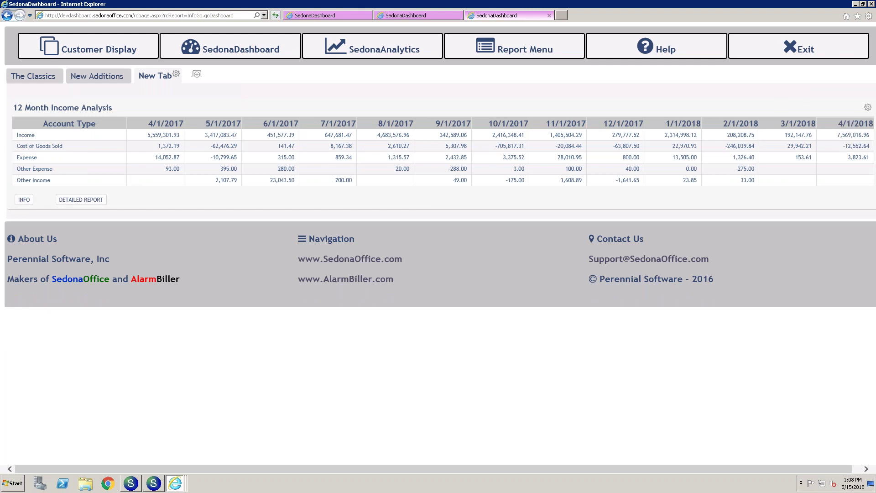
Step: Remove the new tab from the dashboard and confirm the removal
left_click(176, 75)
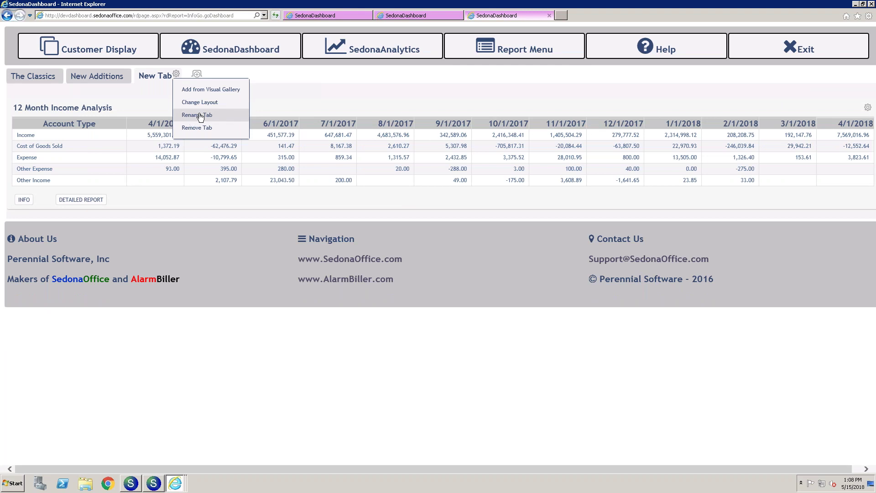
left_click(197, 128)
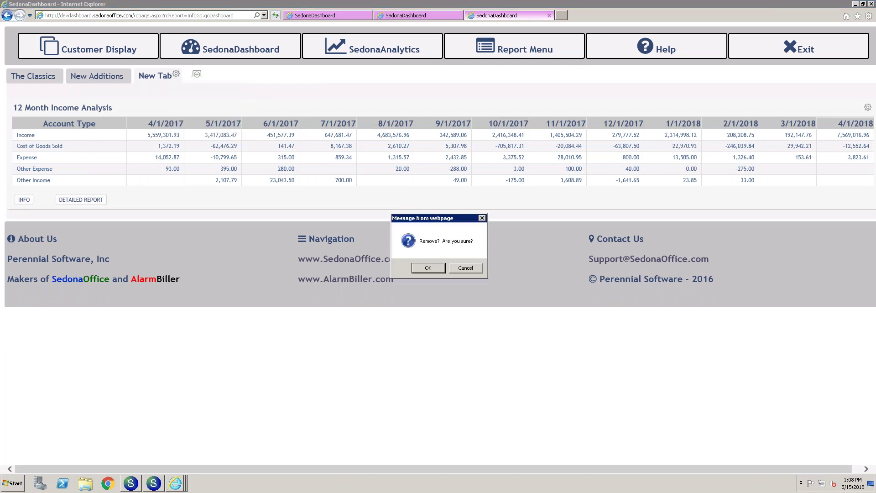
left_click(428, 268)
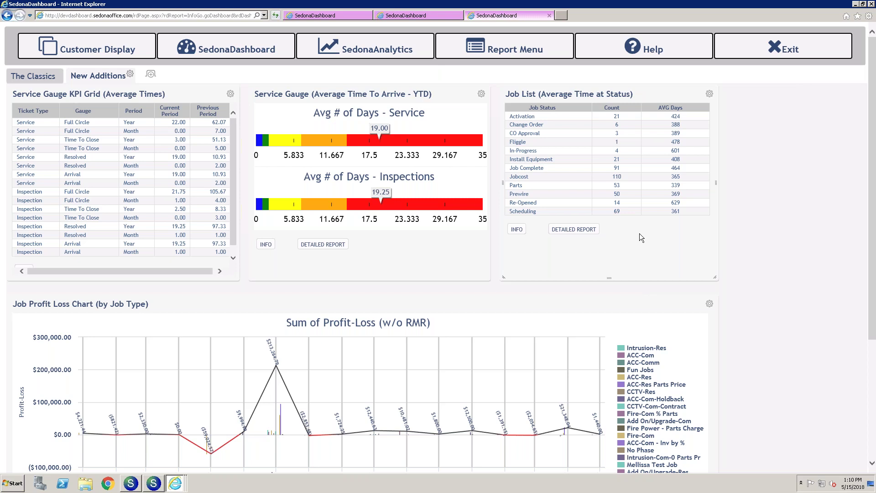
Step: Examine the days at status in the Job List panel's detailed report, and return to the New Additions dashboard
left_click(582, 232)
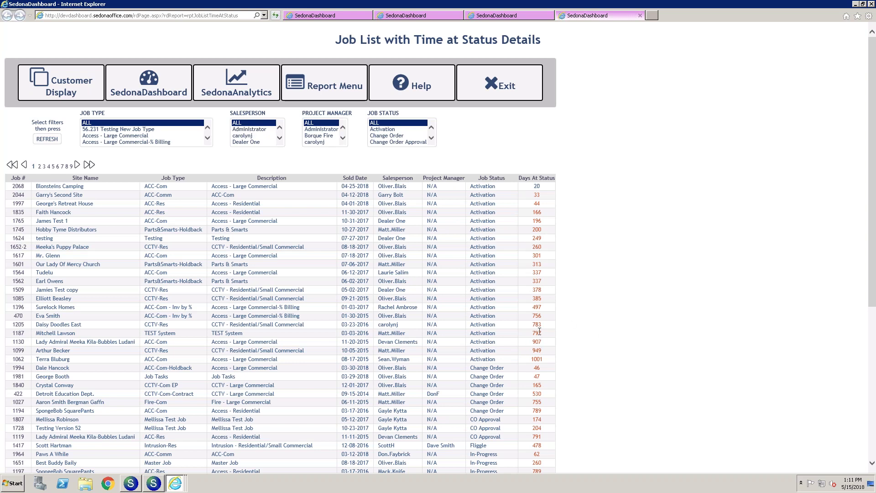
left_click_drag(541, 359, 528, 358)
left_click(355, 15)
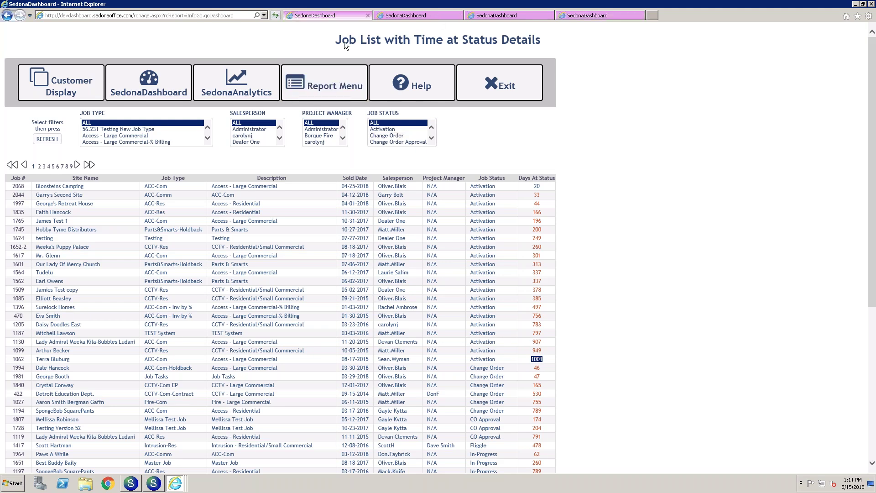
scroll(403, 84, "up", 3)
left_click(110, 80)
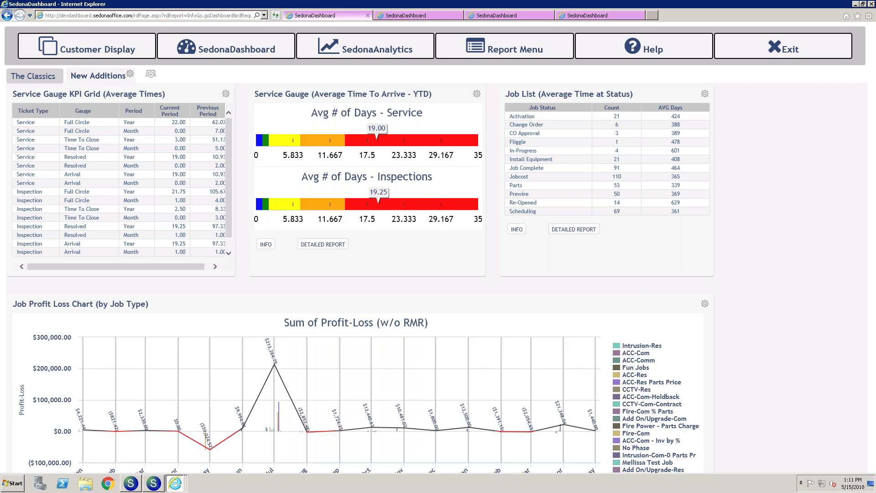
Step: Open the detailed report for the Job Profit Loss Chart and filter it to the month 2018 - Apr
scroll(384, 276, "down", 3)
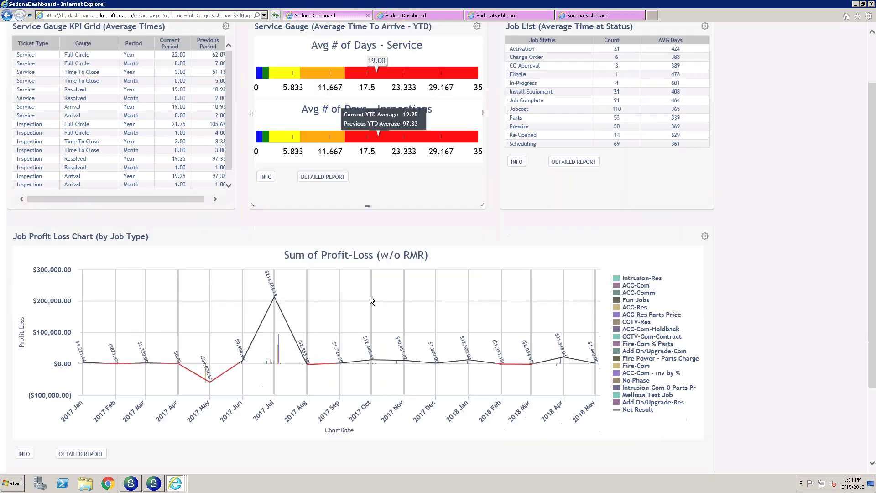
left_click(97, 455)
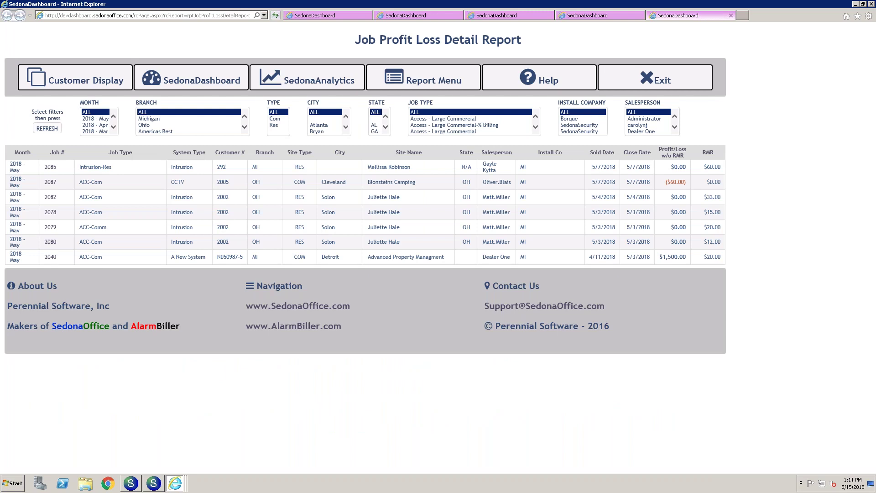
left_click(103, 125)
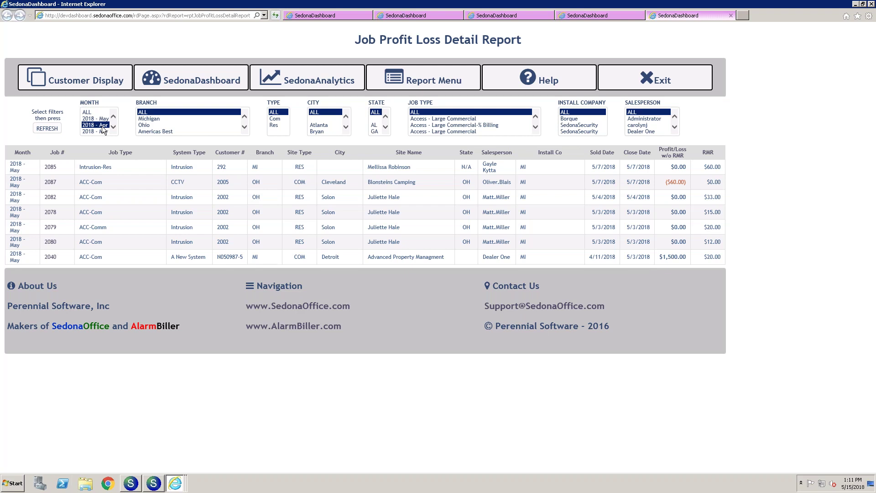
left_click(50, 129)
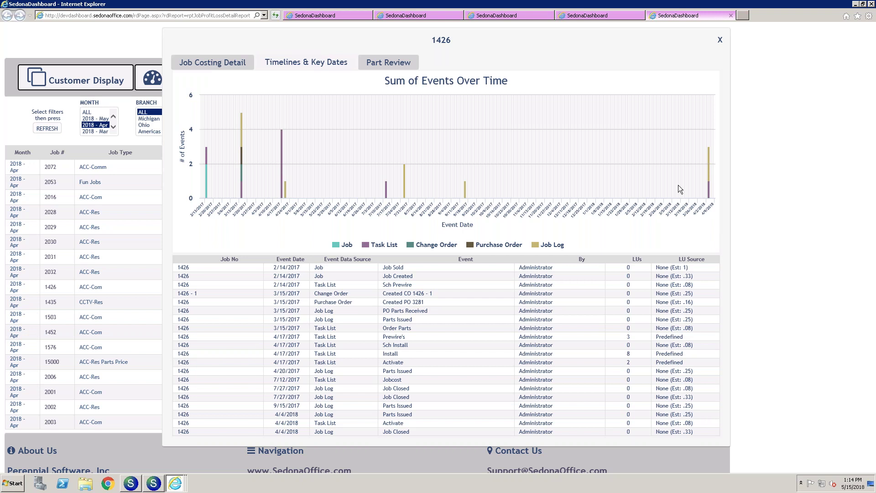
Step: Close the job's Timelines & Key Dates details and open the Service Profit/Loss report
left_click(720, 41)
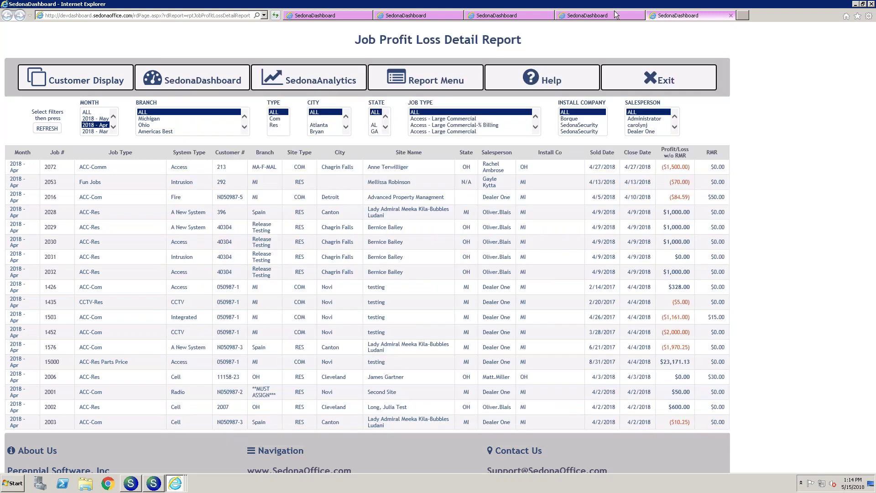
left_click(196, 82)
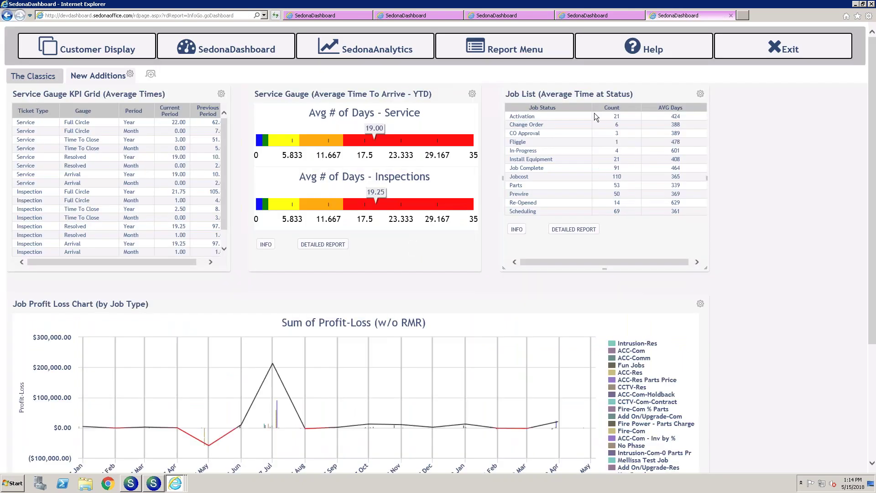
left_click(505, 51)
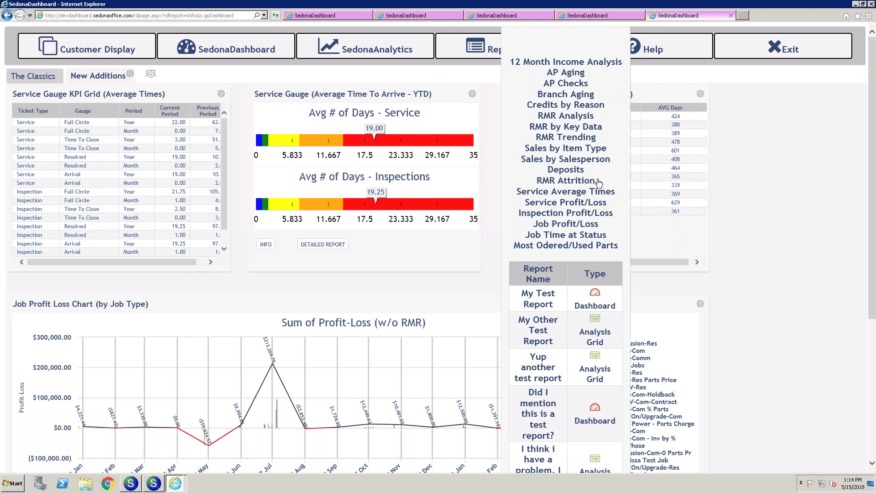
left_click(573, 204)
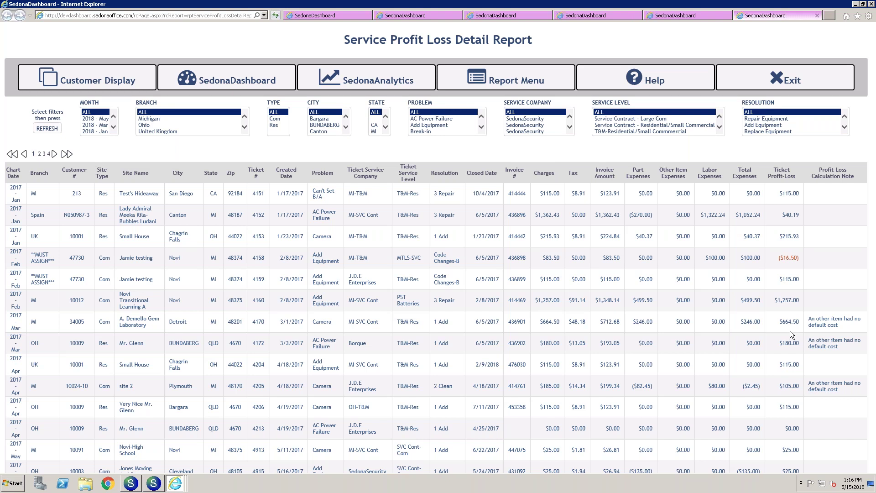
Step: Examine the Profit-Loss Calculation Note entries in the Service Profit Loss Detail Report, including the note about times without cost
scroll(792, 331, "down", 3)
left_click_drag(853, 424, 809, 417)
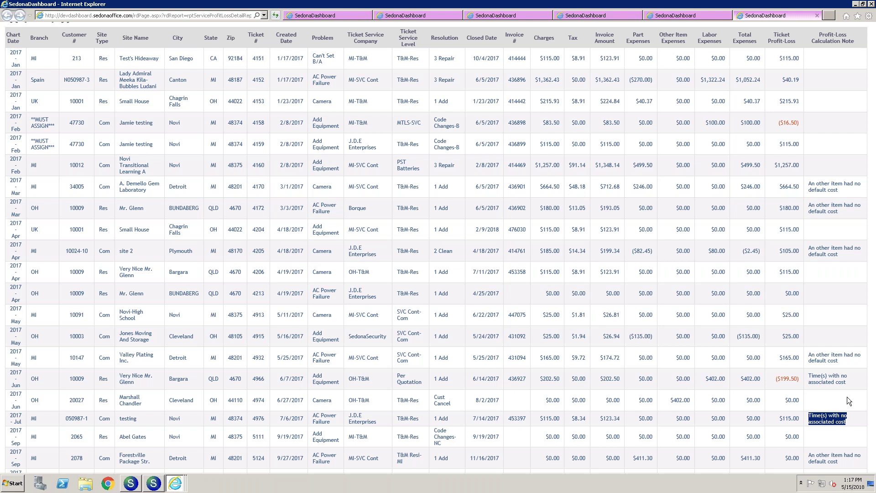
scroll(744, 276, "up", 3)
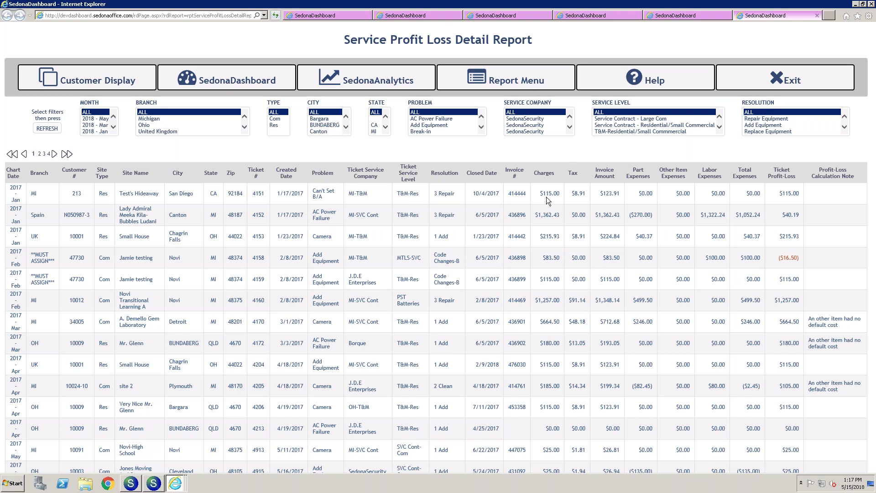
Step: Start a Tables & Visualizations analysis in SedonaAnalytics with AR_Customer as its data source
left_click(357, 81)
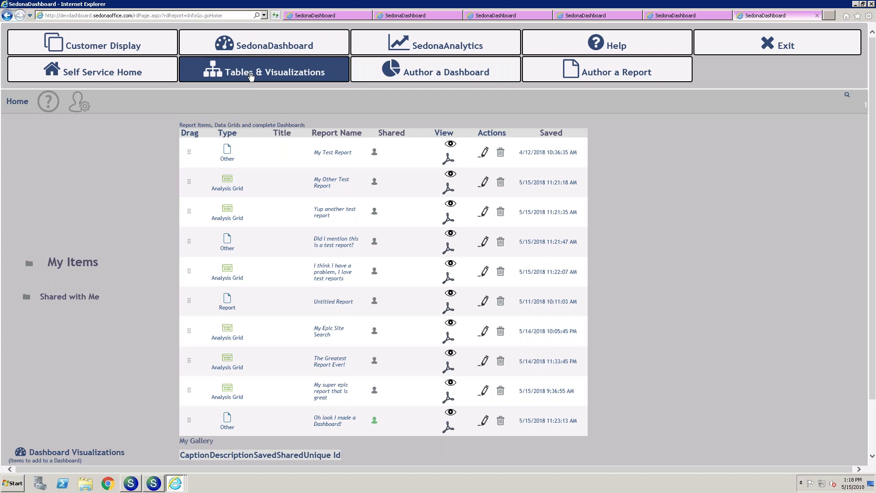
left_click(234, 75)
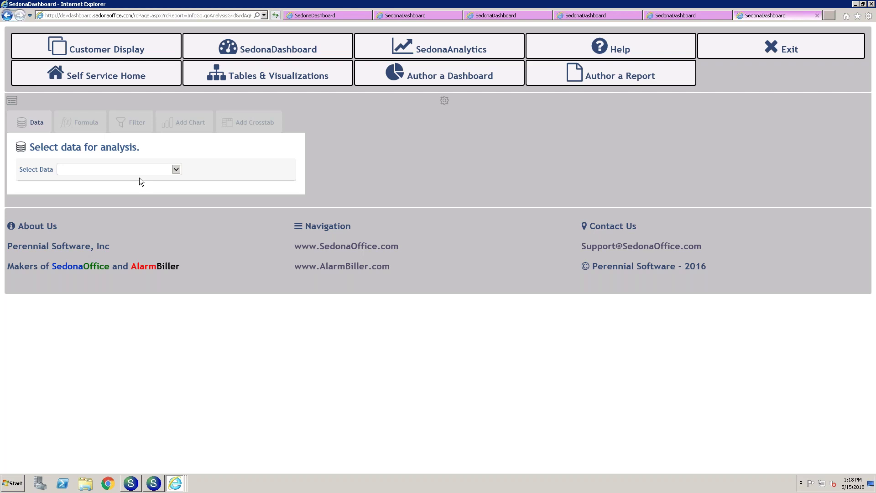
left_click(176, 173)
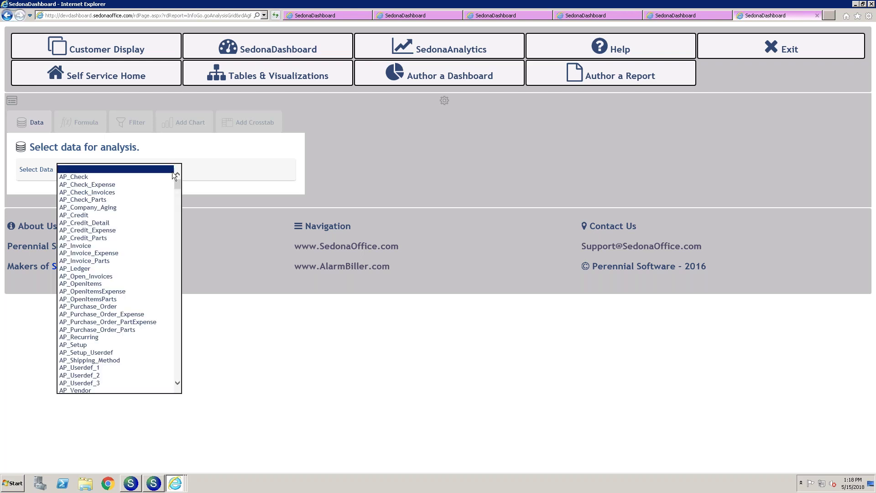
mouse_move(177, 196)
left_mouse_down()
mouse_move(175, 239)
mouse_move(175, 212)
left_mouse_up()
scroll(134, 196, "up", 5)
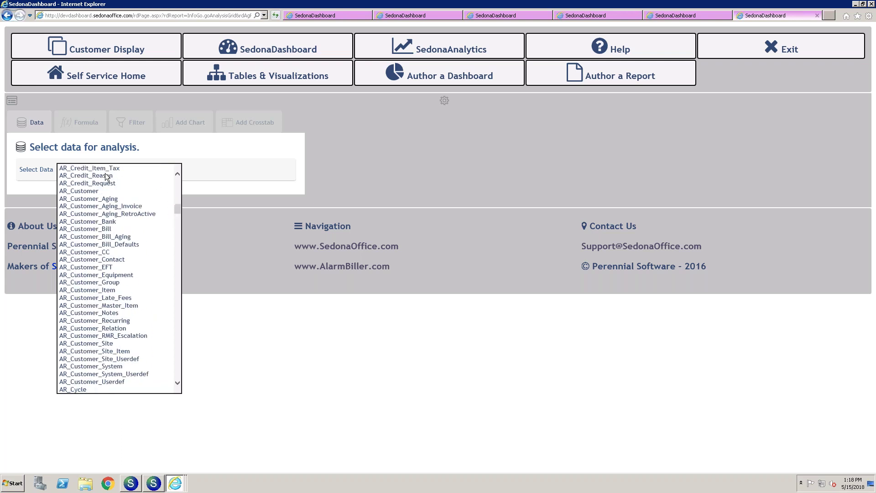
left_click(100, 191)
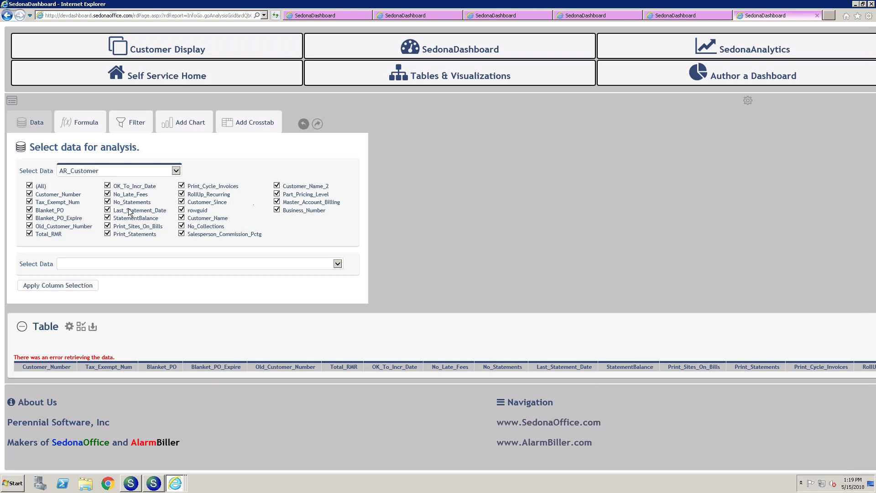
Step: Limit the AR_Customer columns to Customer_Number only and apply the selection to the table
left_click(29, 187)
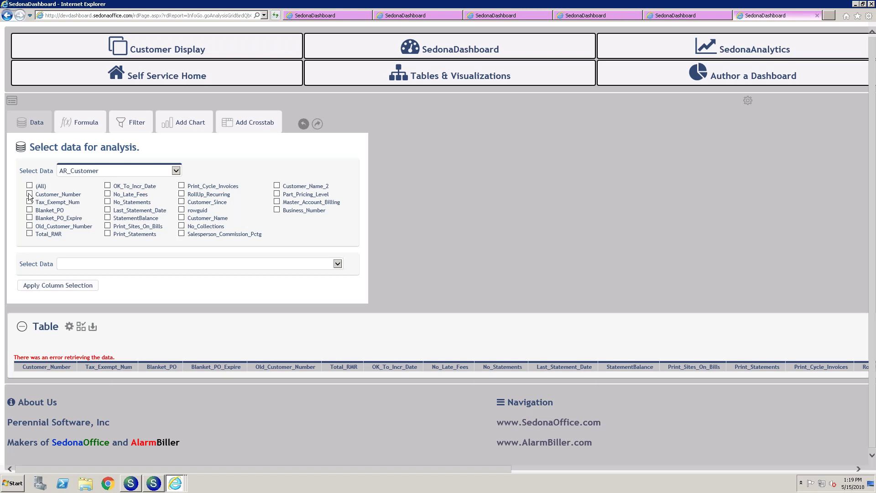
left_click(29, 195)
left_click(48, 288)
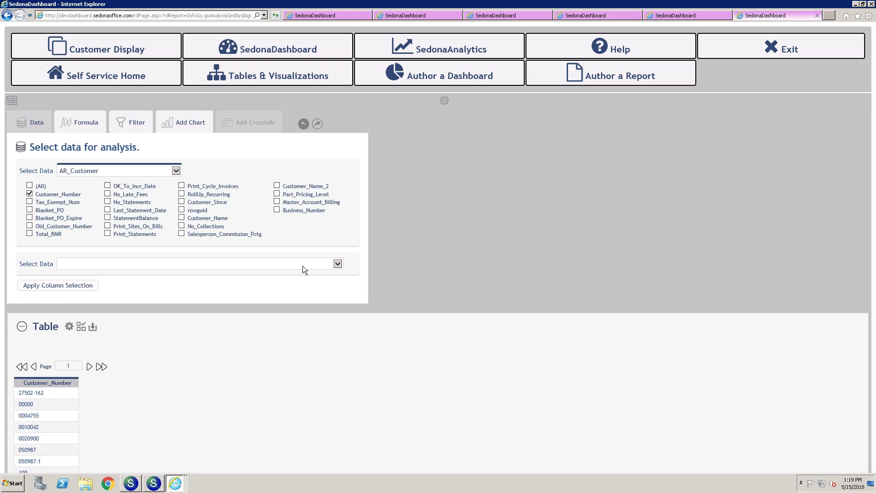
Step: Inner join SS_Customer_Status to AR_Customer on Customer_Status_Id
left_click(338, 264)
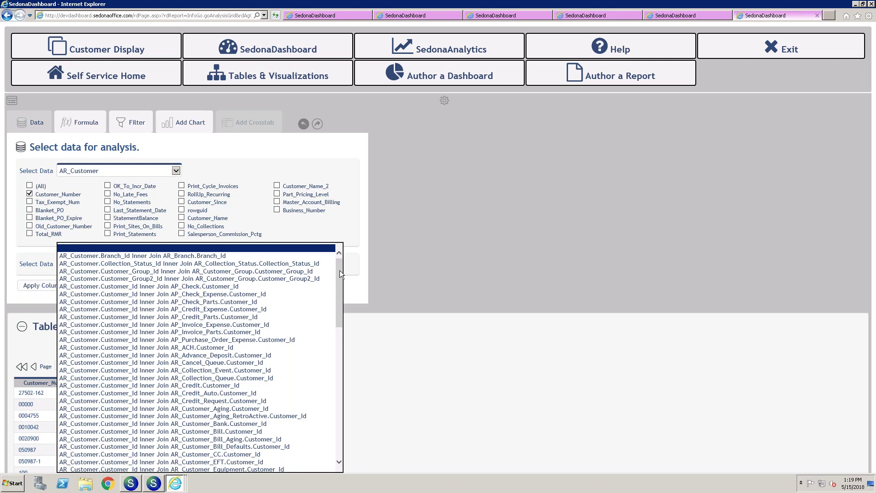
left_click_drag(339, 270, 335, 357)
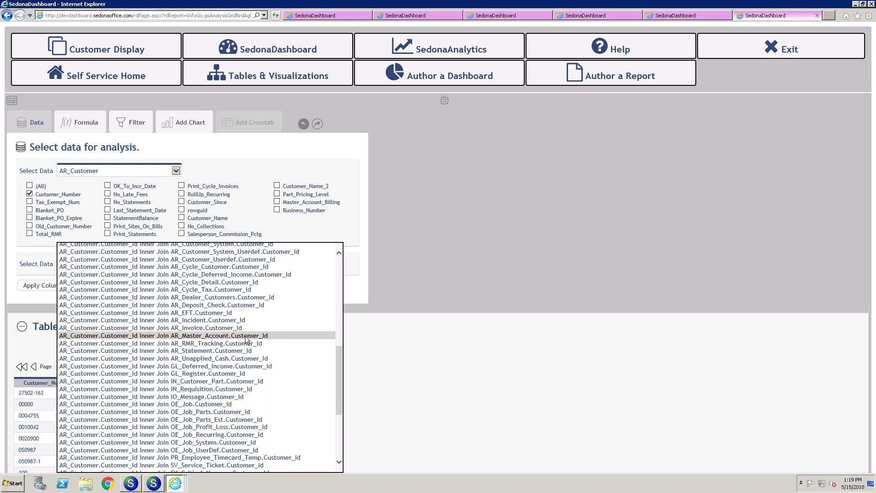
left_click_drag(338, 368, 338, 437)
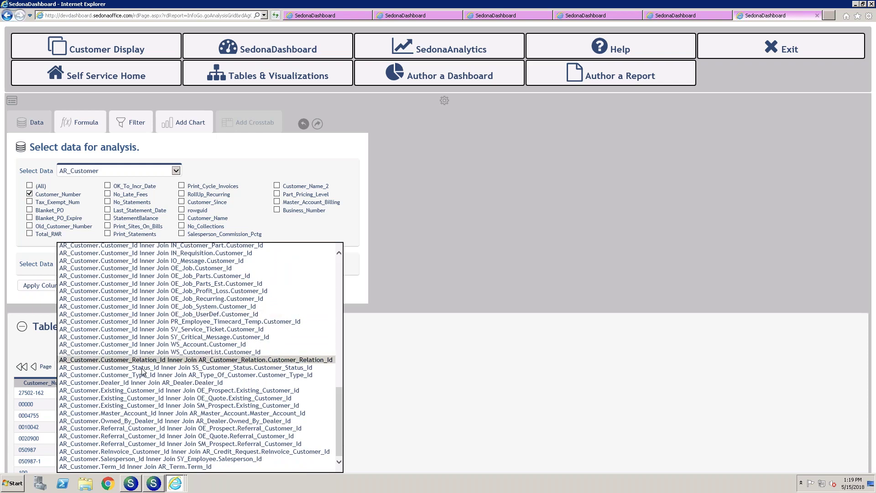
left_click(225, 370)
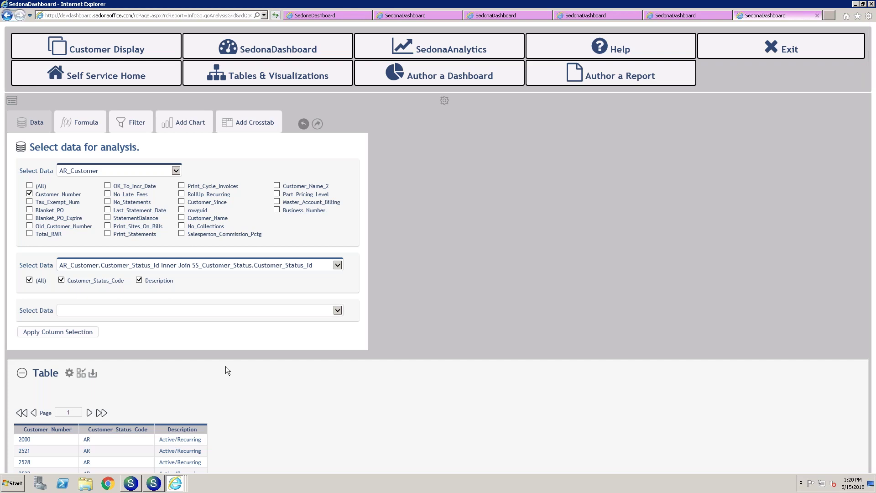
Step: Keep only Customer_Status_Code from the joined status data, apply the column selection and check the table
left_click(29, 281)
left_click(61, 280)
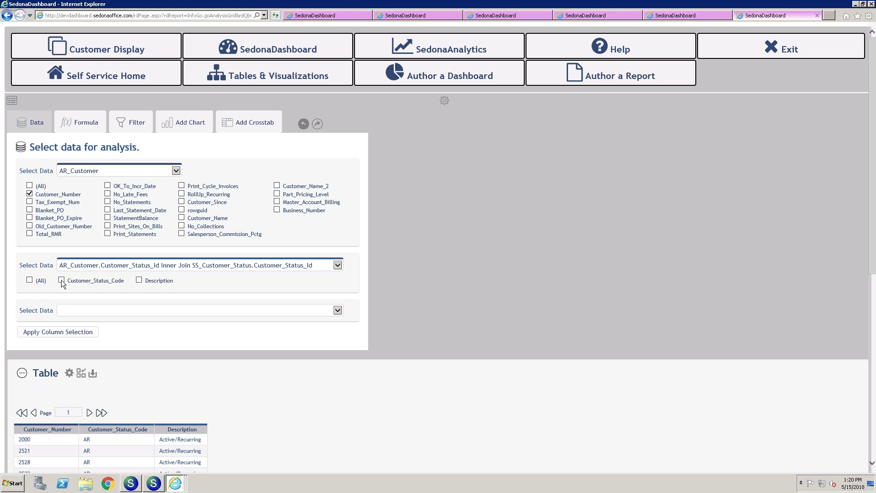
left_click(73, 333)
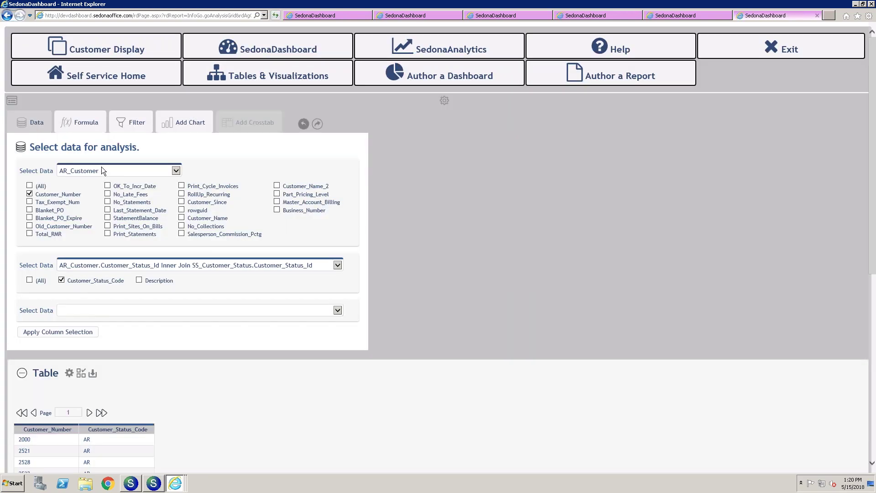
scroll(126, 409, "down", 3)
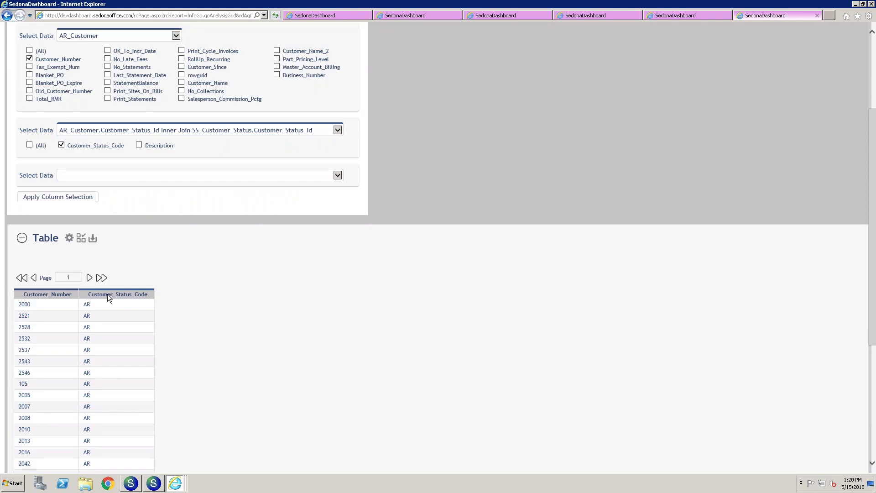
Step: Add AR_Customer_Site as a third data source, inner joined to AR_Customer on Customer_Id
scroll(119, 310, "up", 3)
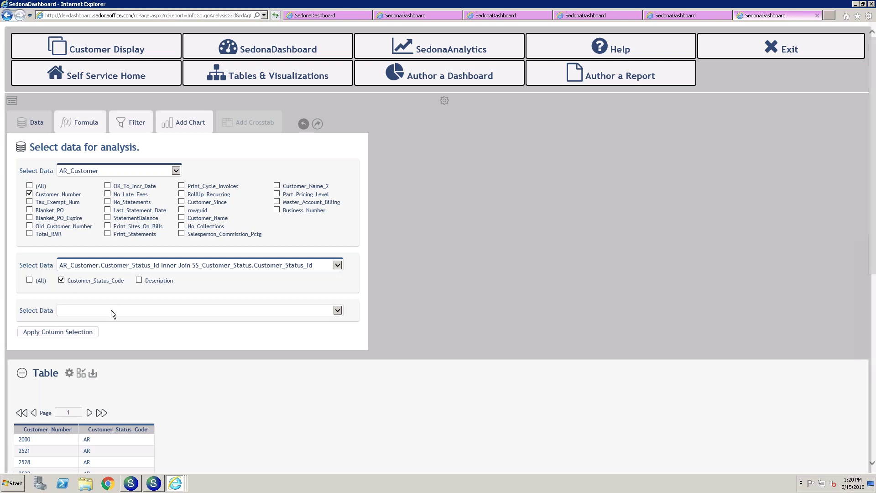
left_click(111, 311)
left_click_drag(339, 297, 336, 338)
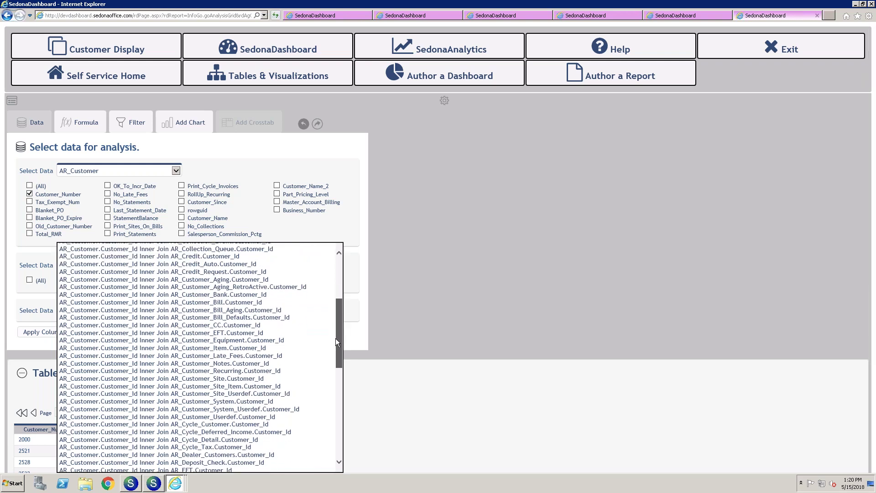
left_click(237, 379)
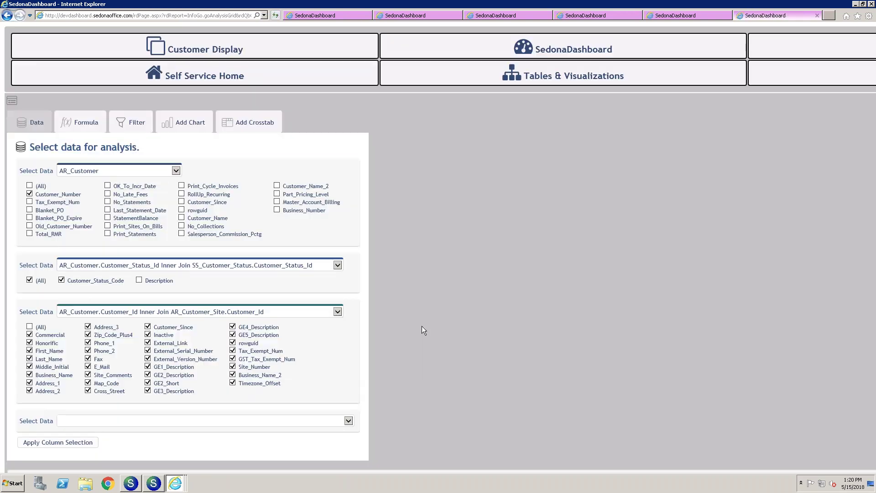
Step: Keep only Commercial, Business_Name, Address_1, Inactive, GE1_Description, GE2_Short and GE3_Description from the site data, and apply the column selection
left_click(29, 327)
left_click(30, 334)
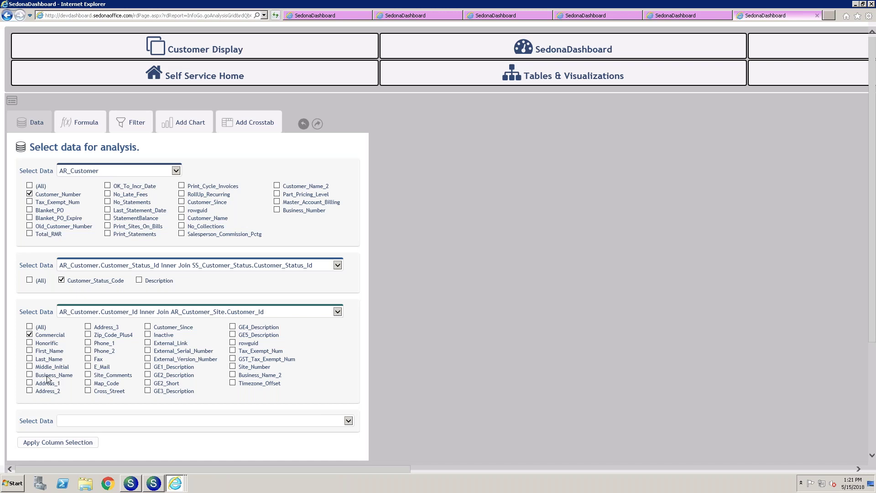
left_click(29, 374)
left_click(29, 384)
left_click(148, 383)
left_click(148, 391)
left_click(148, 334)
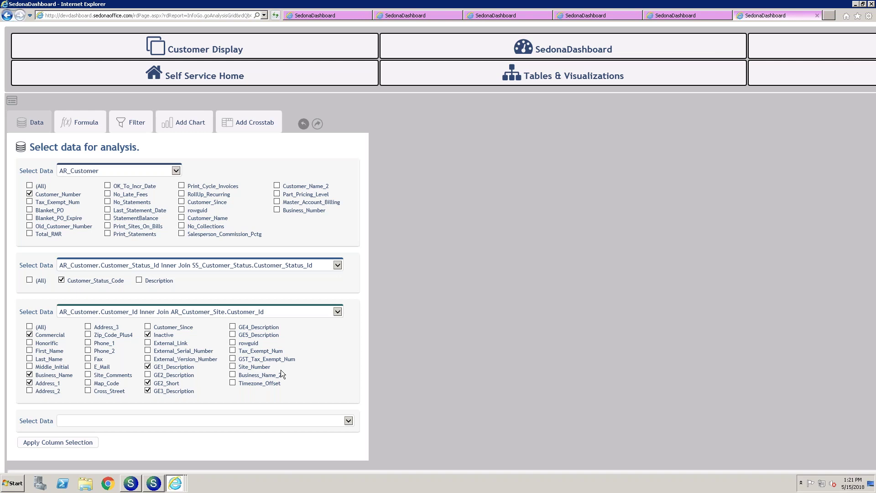
left_click(85, 447)
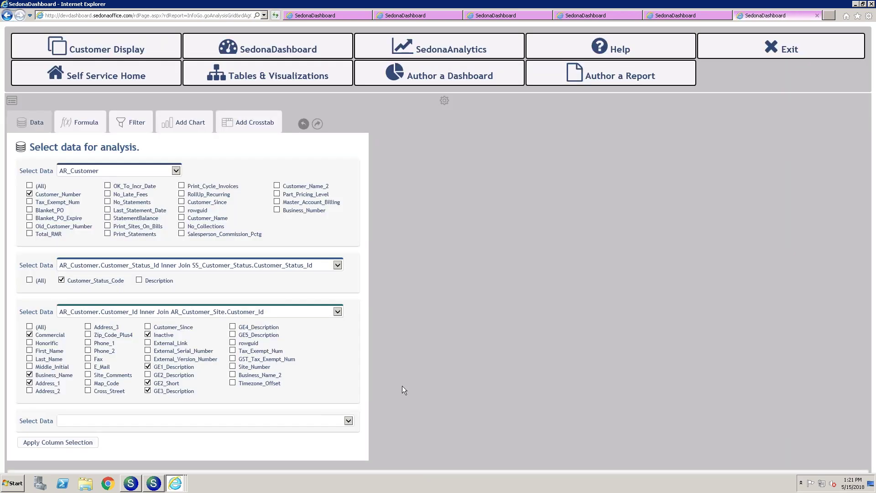
Step: Group the table rows by GE2_Short
scroll(426, 368, "down", 6)
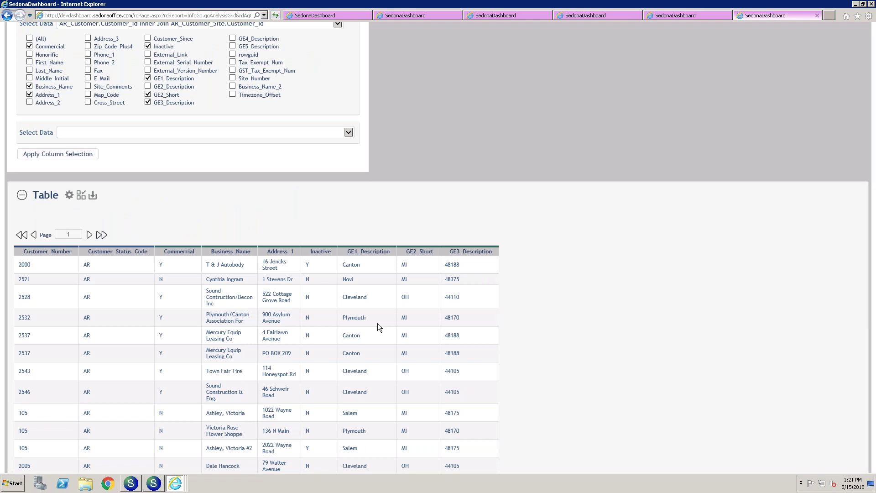
left_click(69, 195)
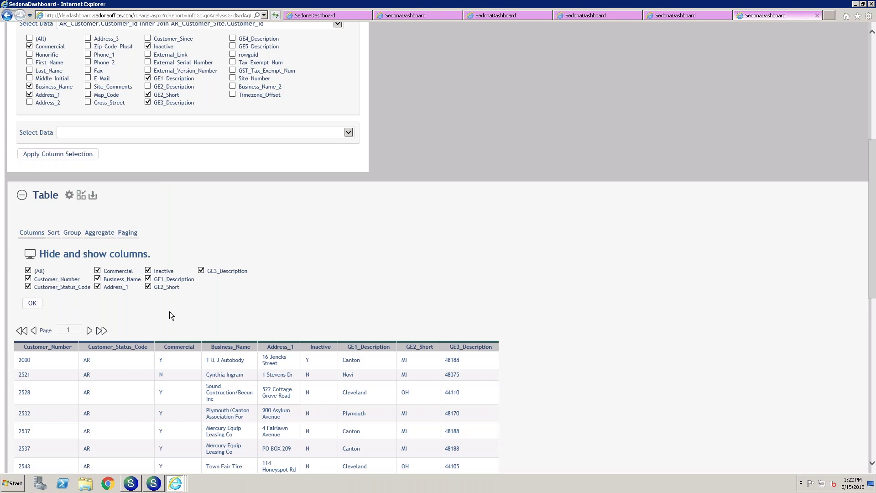
left_click(78, 236)
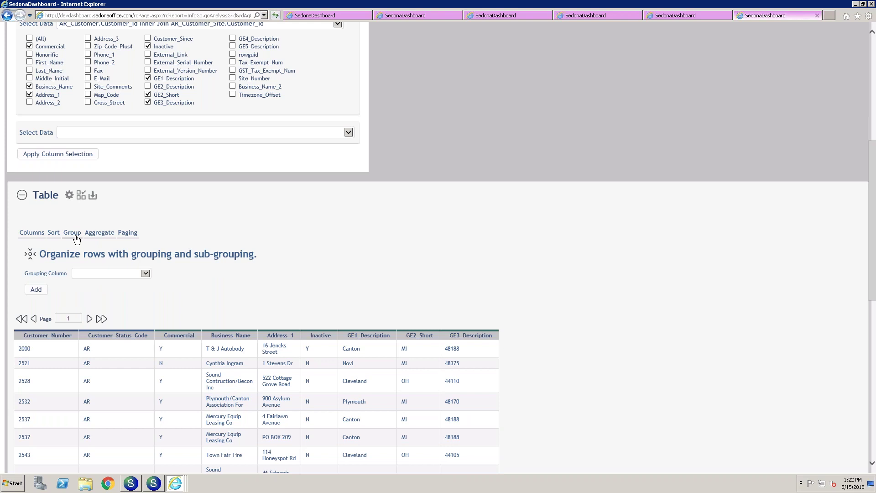
left_click(146, 273)
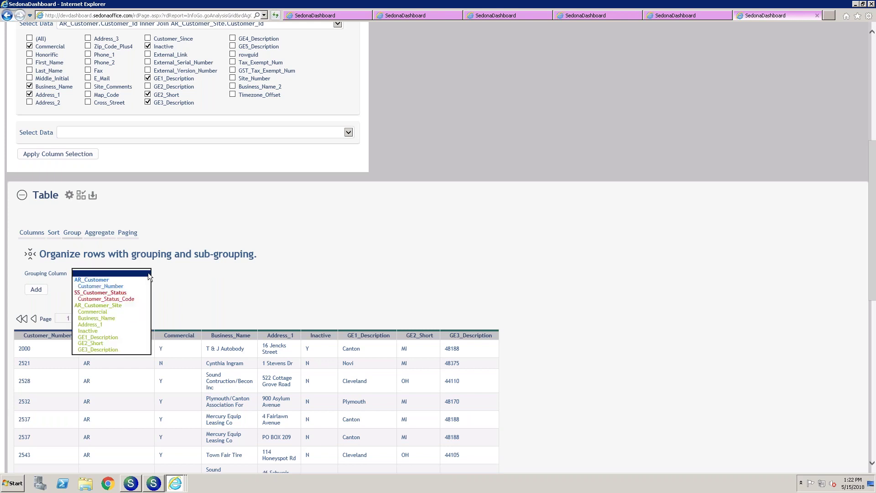
left_click(100, 343)
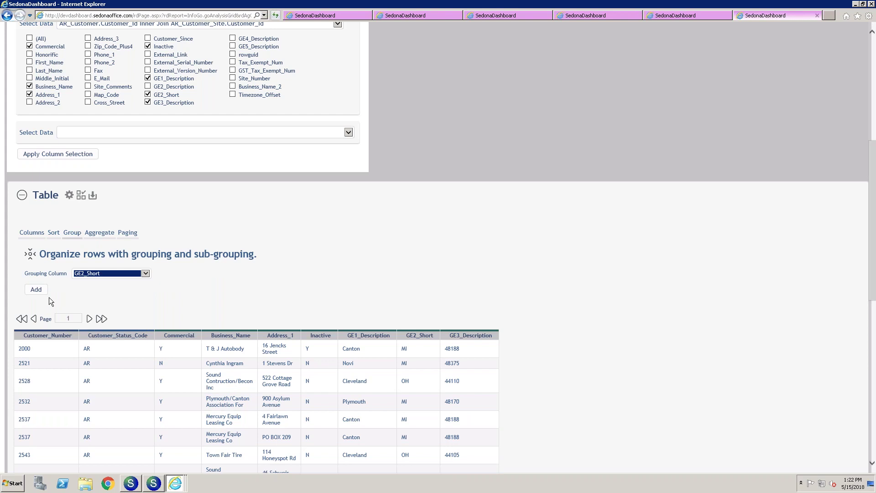
left_click(36, 290)
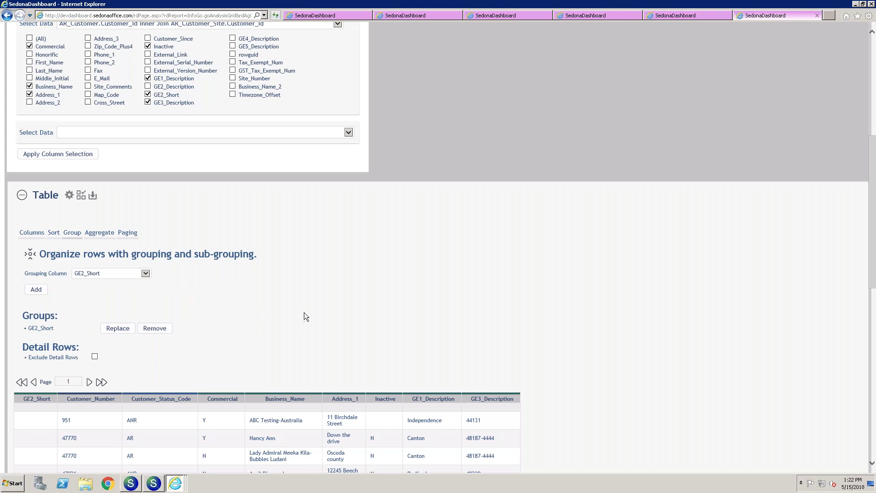
Step: Add Customer_Status_Code as a sub-group beneath GE2_Short and review the grouped rows
scroll(305, 316, "down", 1)
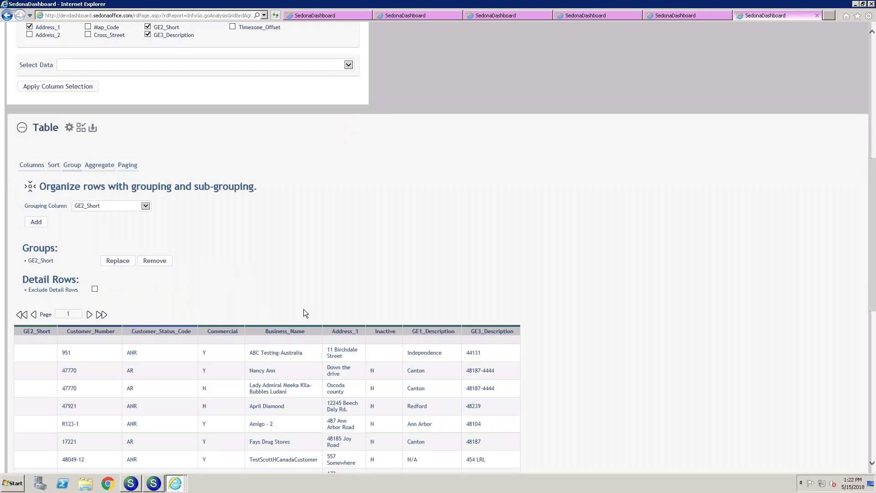
left_click(145, 206)
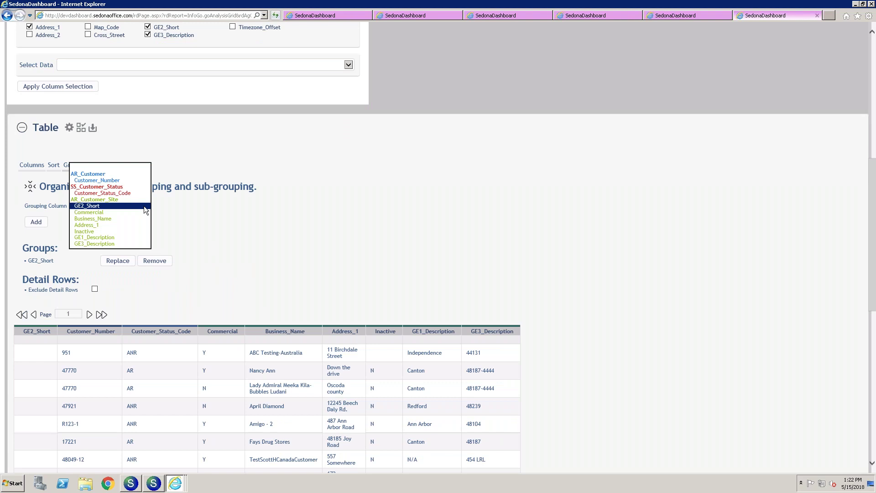
left_click(110, 193)
left_click(37, 223)
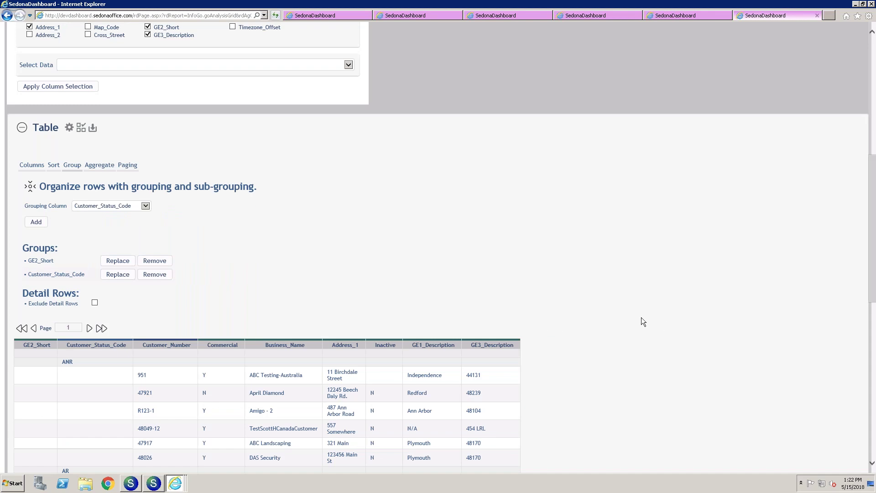
scroll(641, 316, "down", 3)
scroll(131, 323, "down", 5)
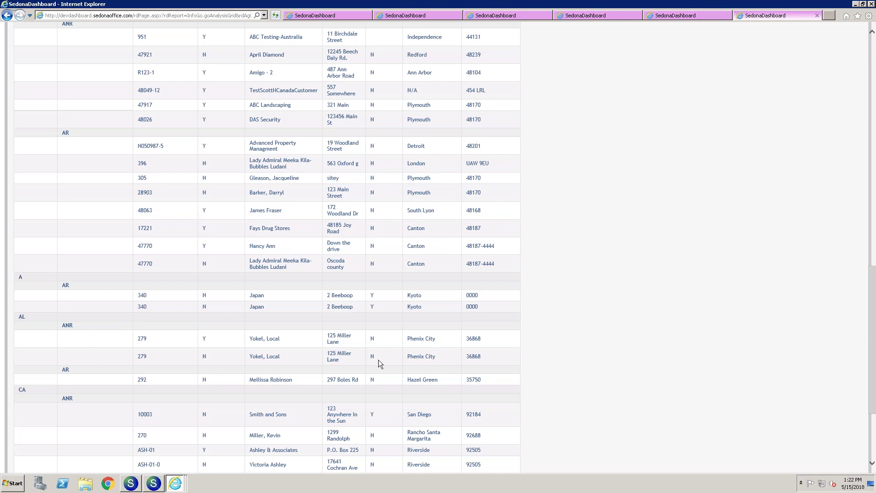
scroll(378, 362, "up", 3)
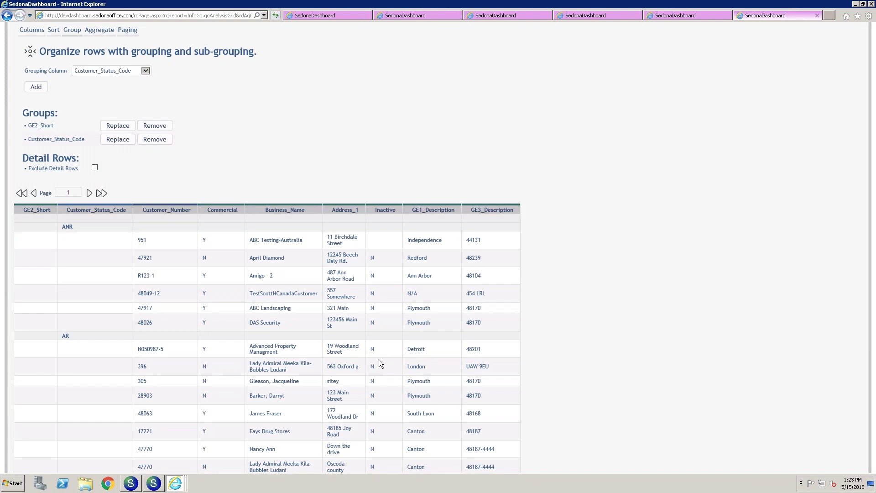
scroll(380, 358, "up", 10)
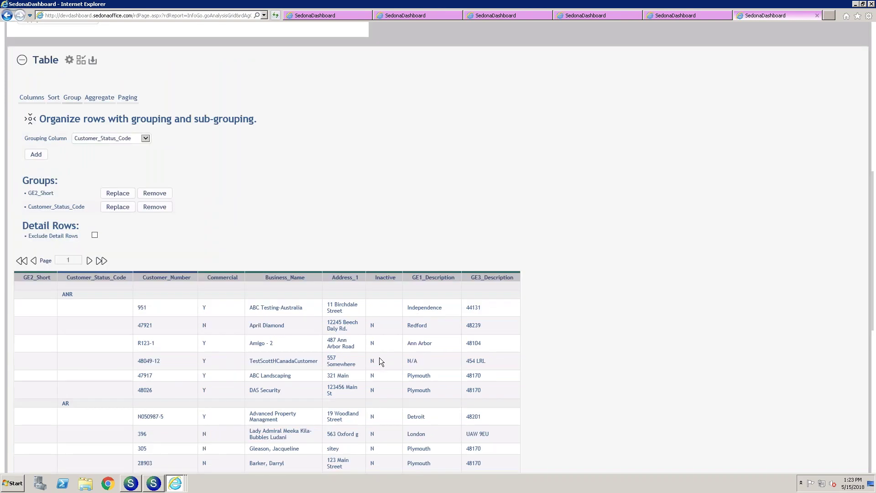
scroll(379, 357, "up", 4)
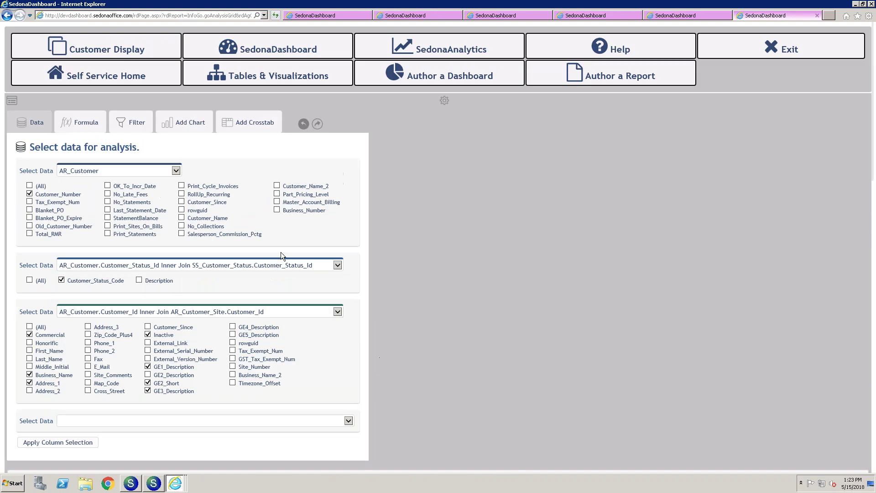
Step: Add a row filter where Customer_Status_Code is Not = CANC
left_click(137, 126)
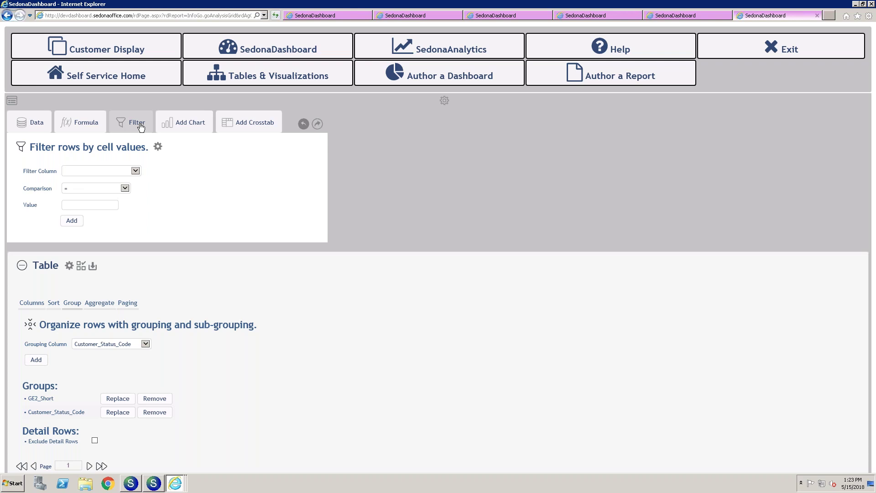
left_click(135, 171)
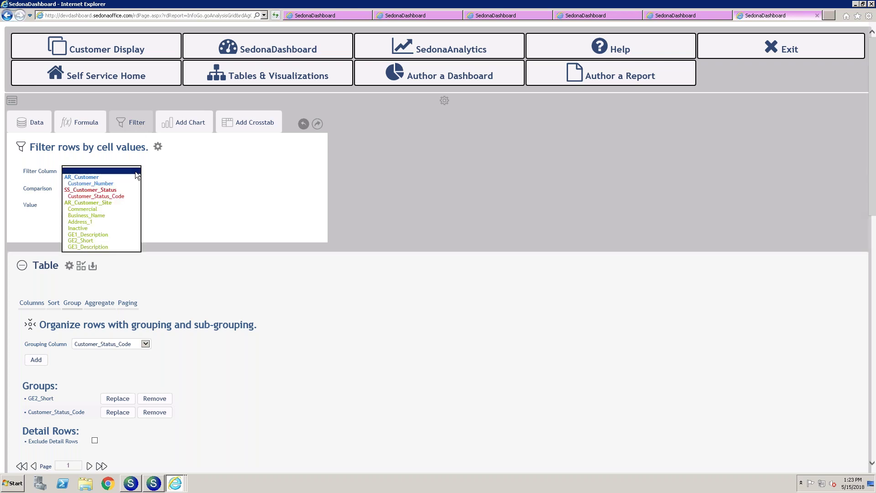
left_click(86, 196)
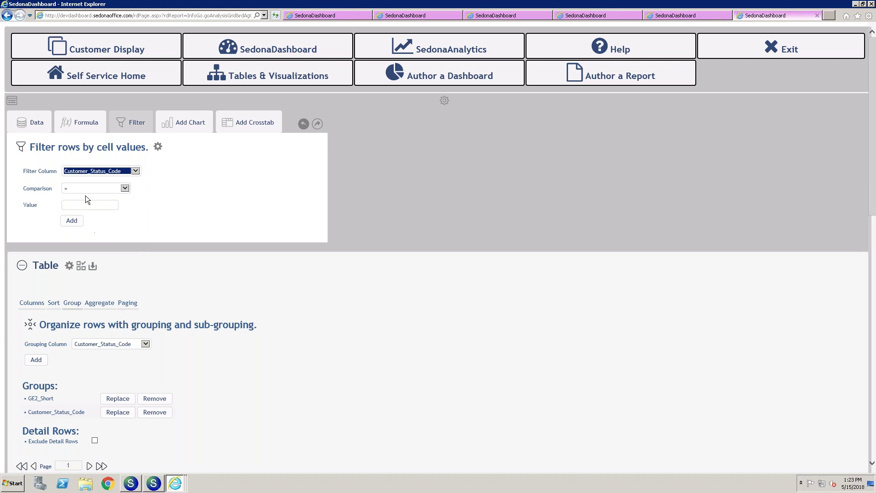
left_click(124, 188)
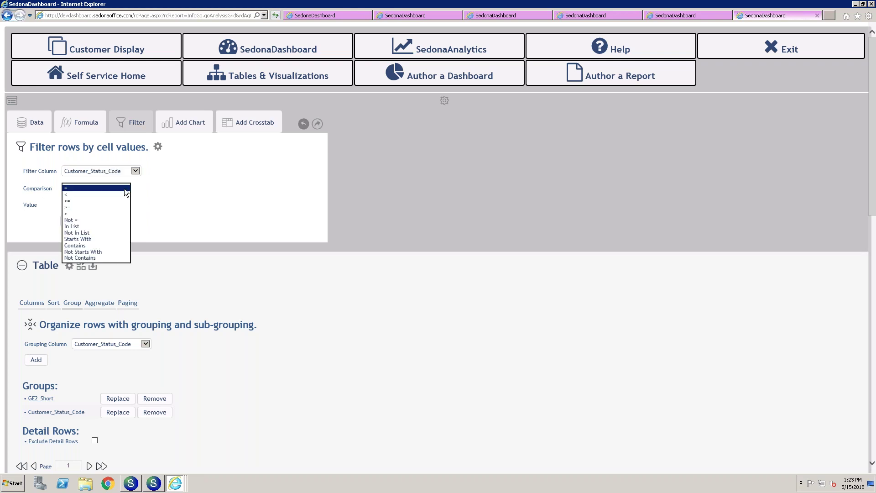
left_click(71, 221)
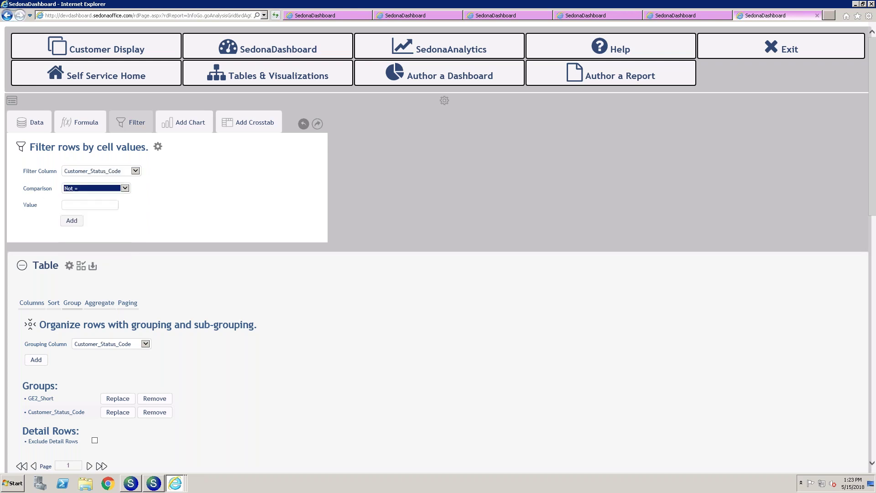
left_click(100, 204)
type("CANC")
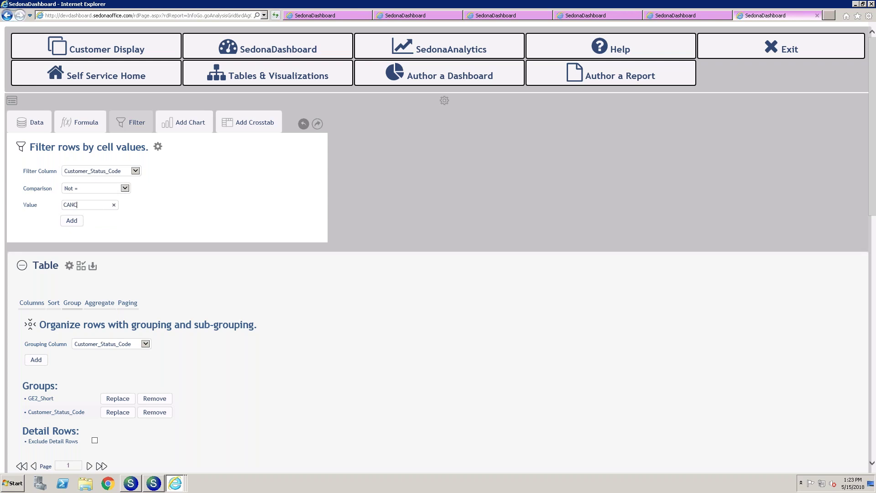
left_click(71, 221)
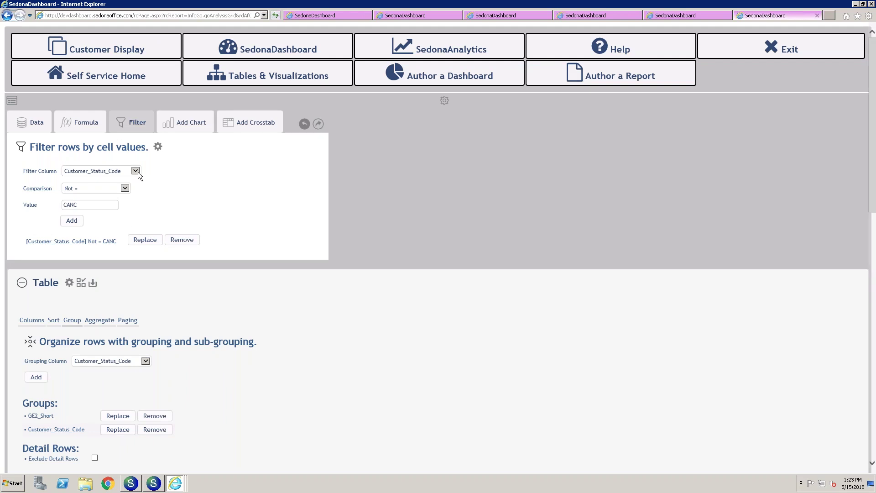
Step: Add a second row filter where Inactive is Not = Y and review the filtered, grouped rows
left_click(135, 171)
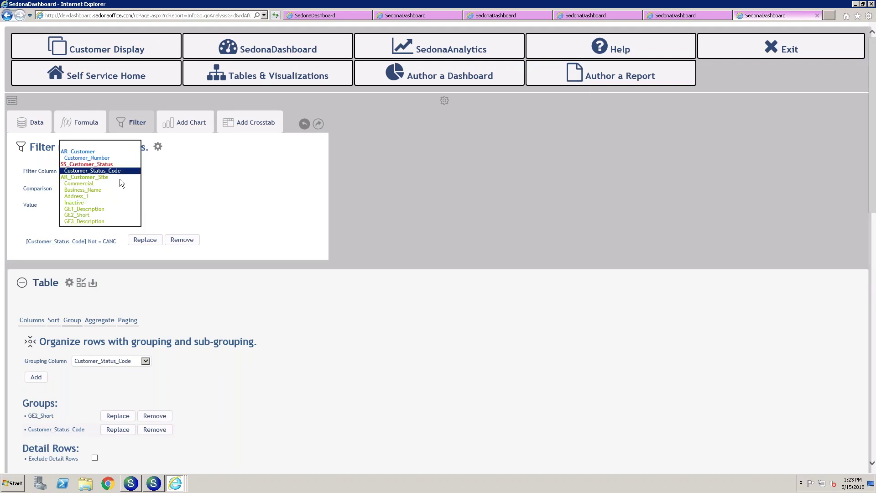
left_click(71, 204)
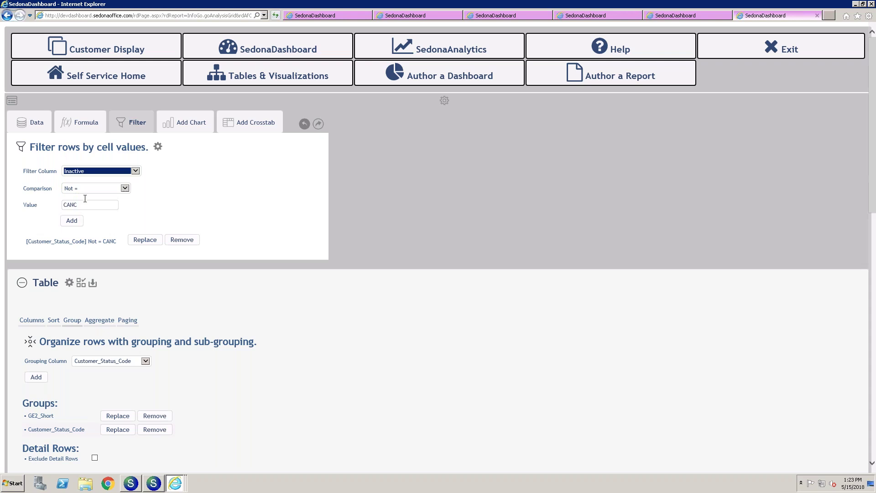
left_click_drag(84, 205, 44, 204)
type("Y")
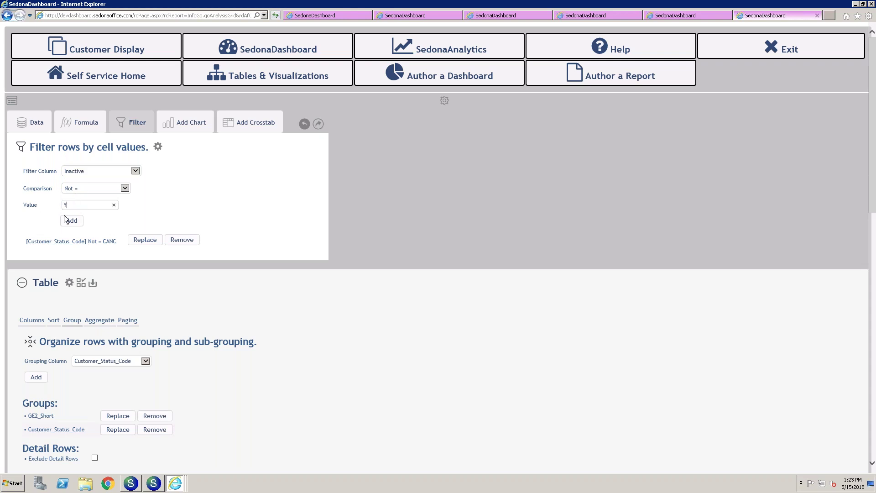
left_click(75, 222)
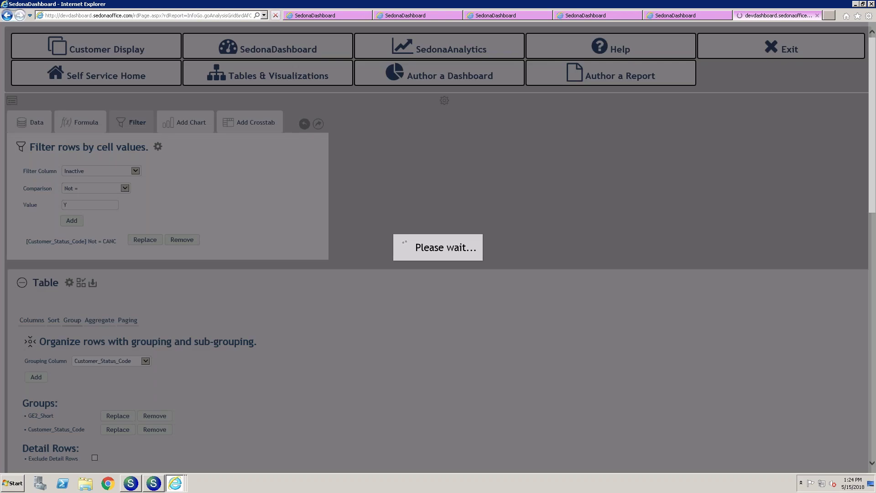
scroll(224, 201, "down", 10)
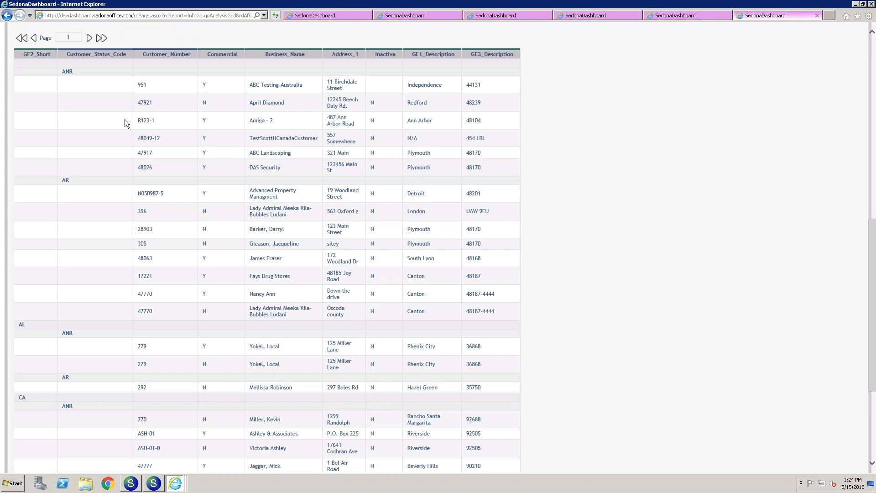
scroll(87, 334, "down", 2)
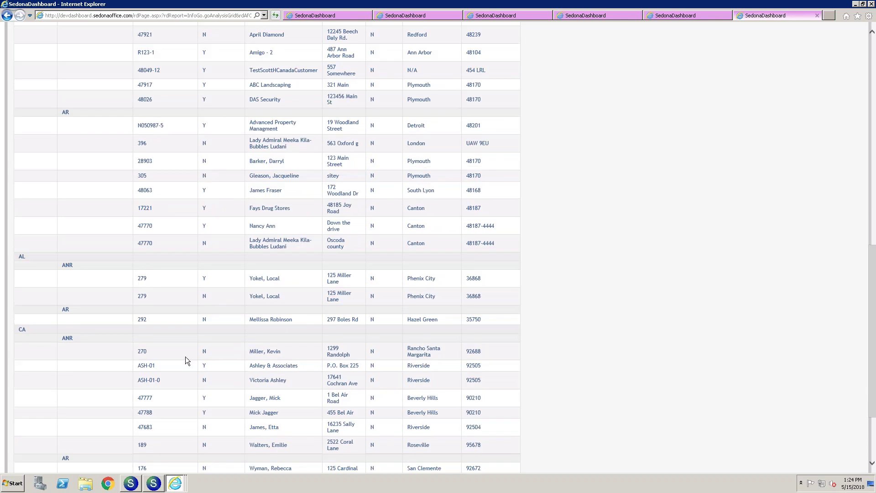
scroll(185, 357, "down", 2)
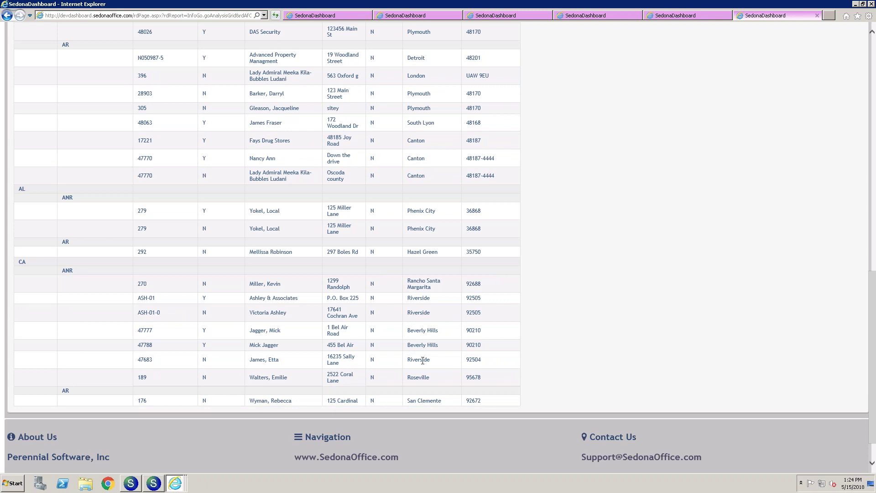
scroll(431, 363, "up", 10)
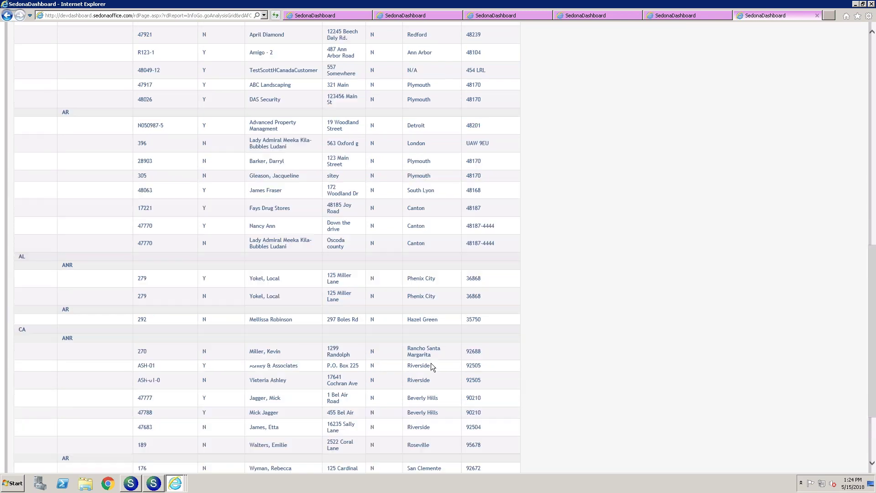
scroll(435, 365, "up", 3)
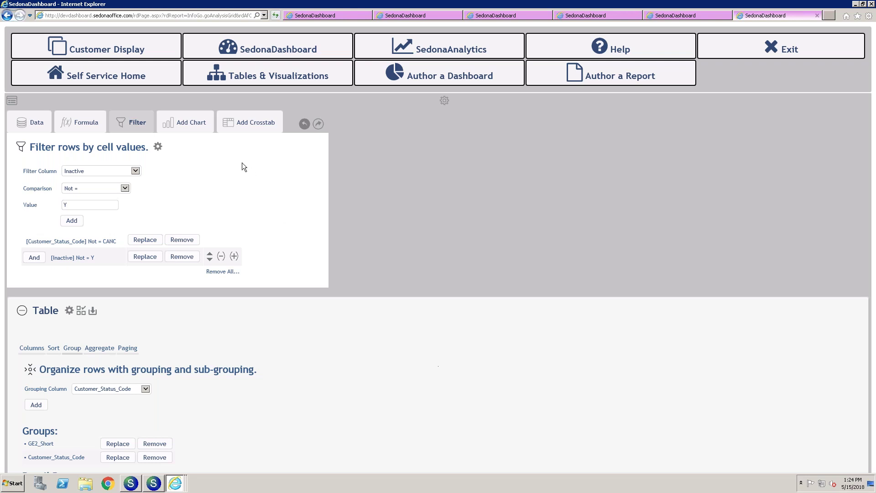
Step: Add a horizontal bar chart counting GE2_Short by GE2_Short, with Customer_Status_Code as the additional column
left_click(174, 125)
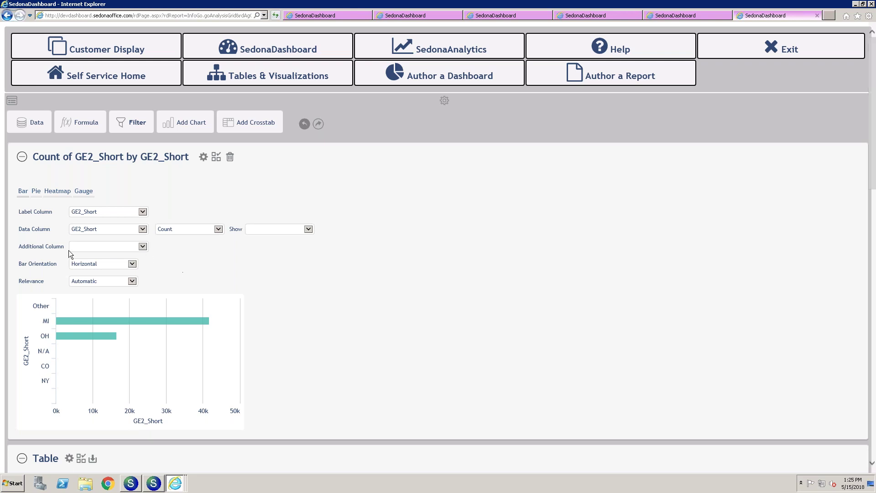
left_click(142, 247)
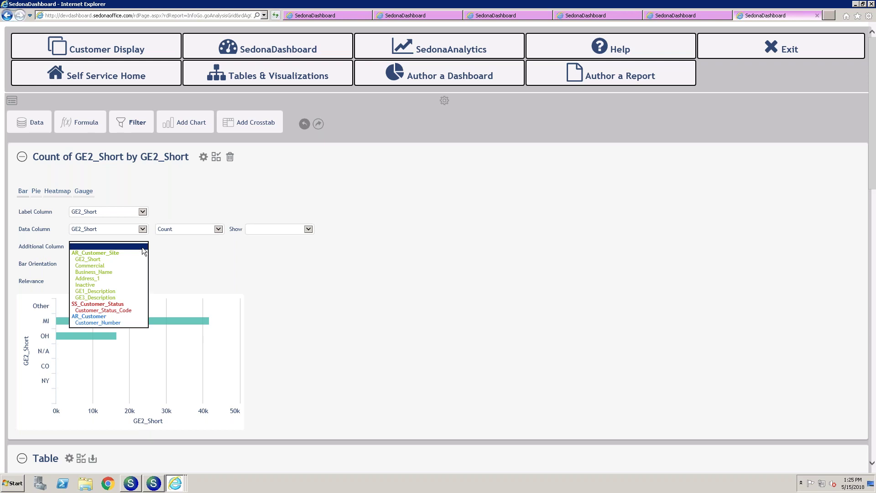
left_click(94, 311)
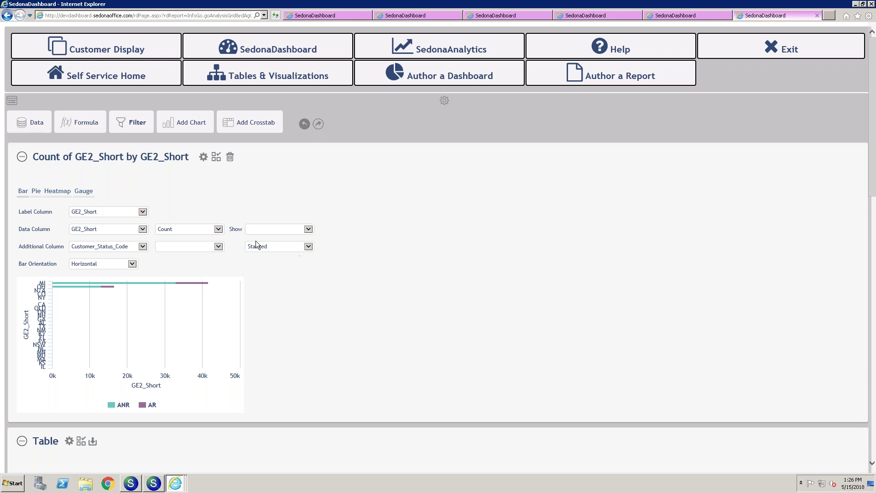
Step: Set the chart's status code bars to Side by Side and enlarge the chart to nearly the full page width
left_click(307, 247)
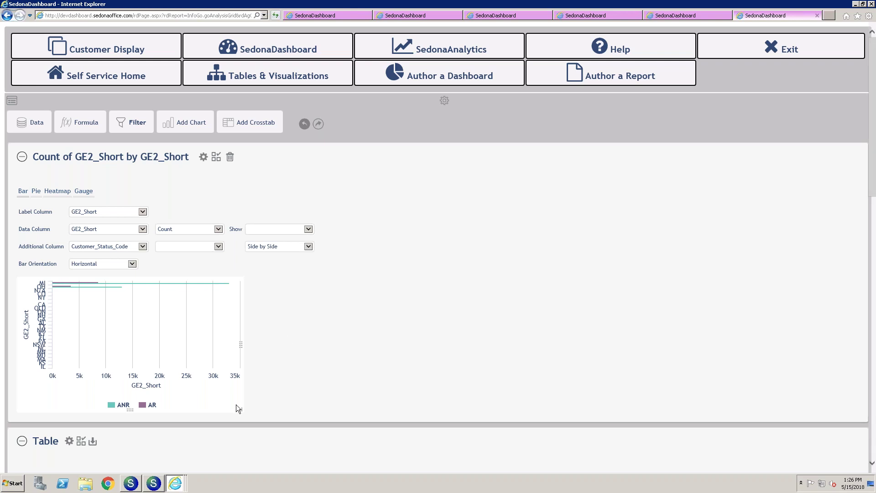
left_click_drag(240, 410, 797, 468)
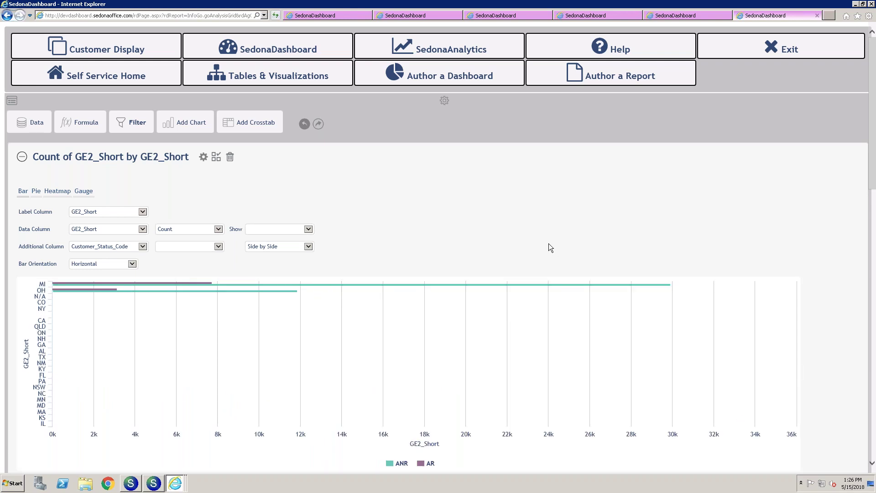
scroll(550, 249, "down", 2)
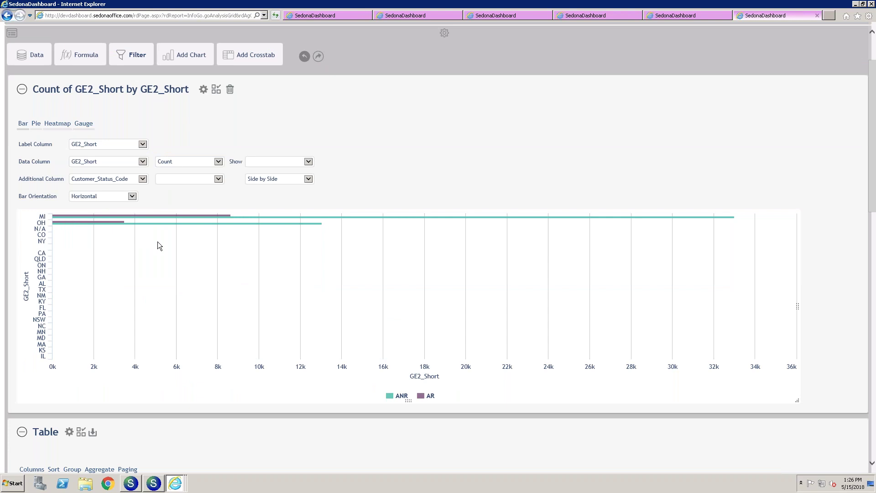
Step: Rename the analysis as "The best report ever made!" and save the name
mouse_move(171, 215)
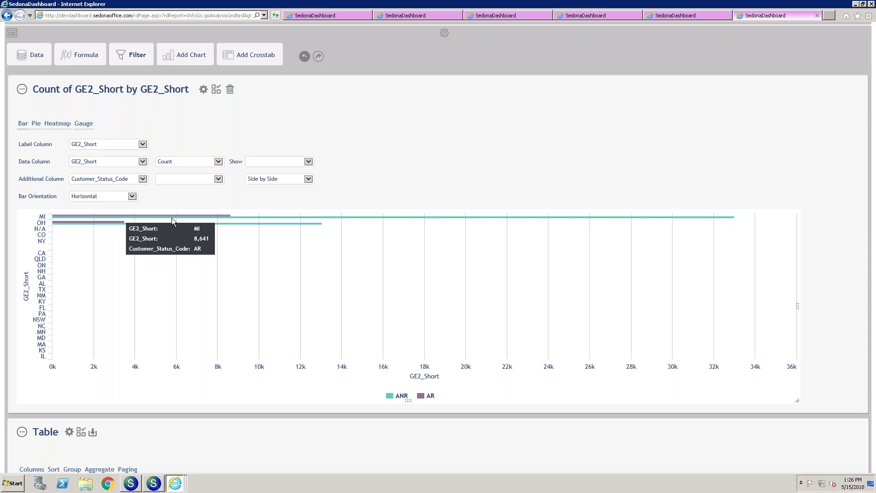
mouse_move(259, 217)
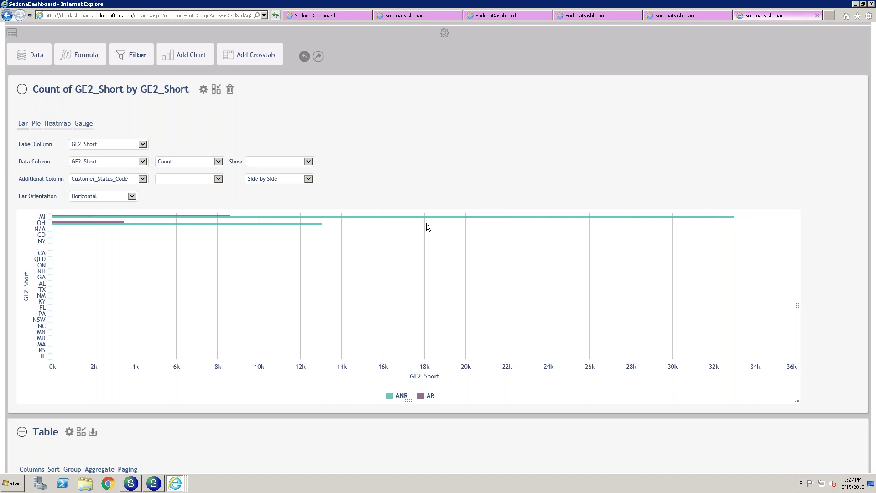
scroll(439, 202, "up", 2)
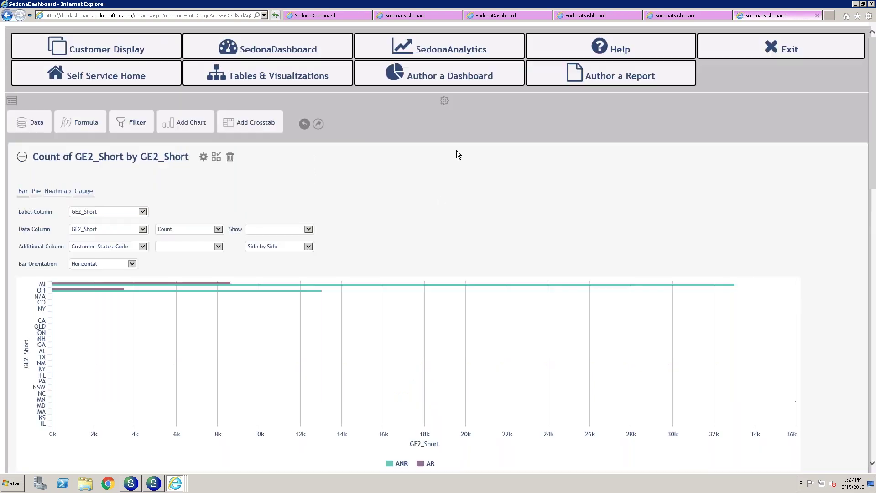
left_click(445, 101)
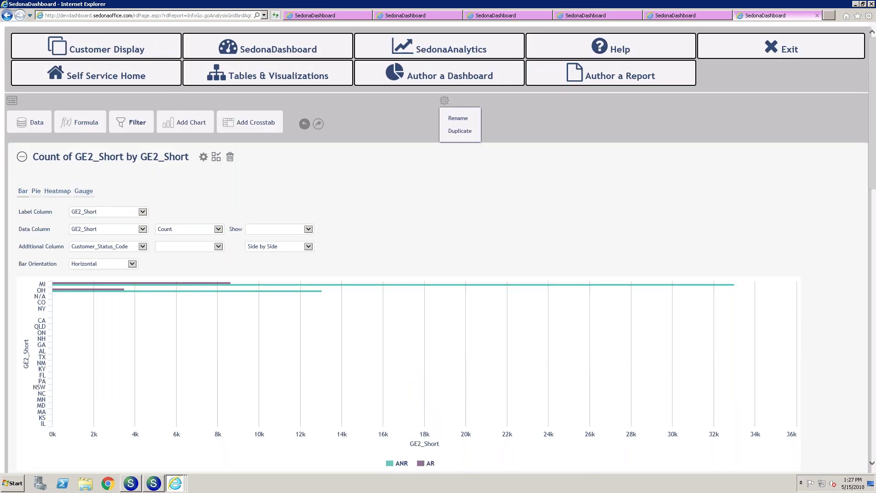
left_click(457, 119)
type("The best re")
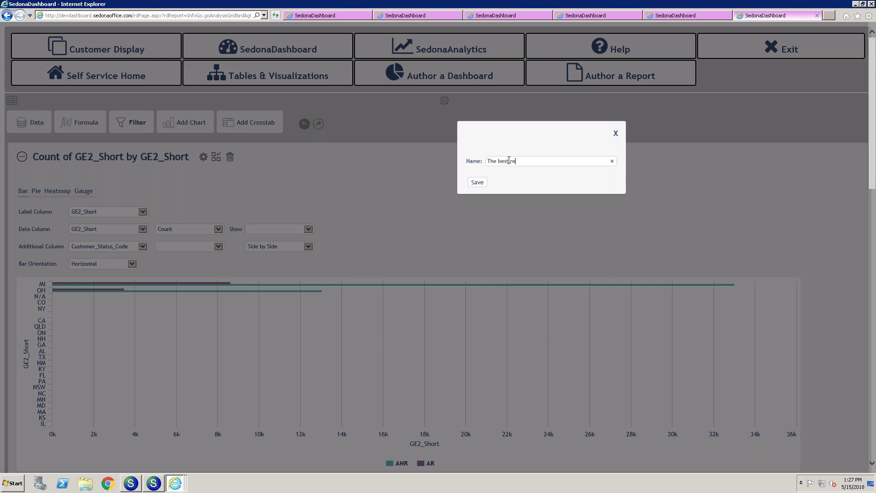
type("port ever made")
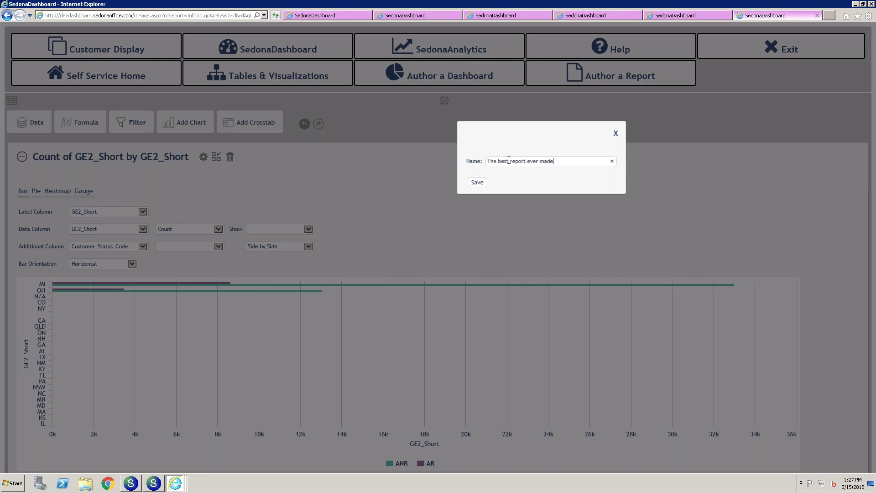
left_click(479, 182)
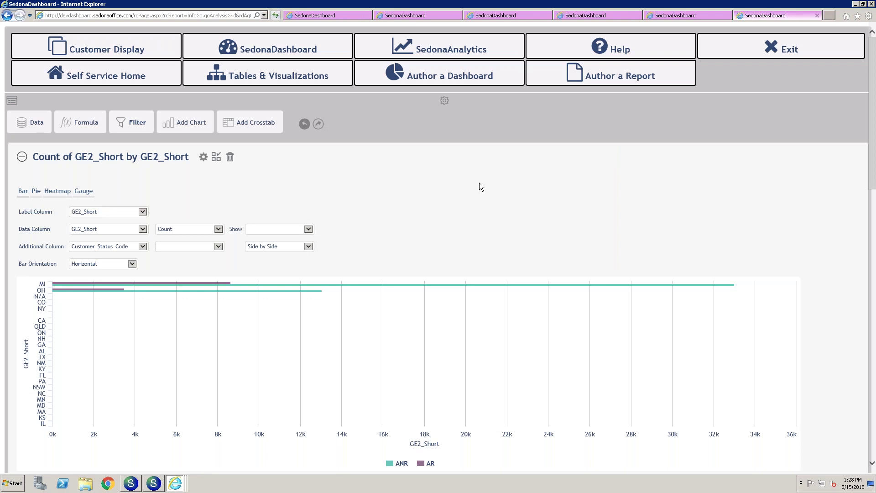
Step: Open the saved report "The best report ever made!" from Self Service Home and show its chart's settings
left_click(117, 78)
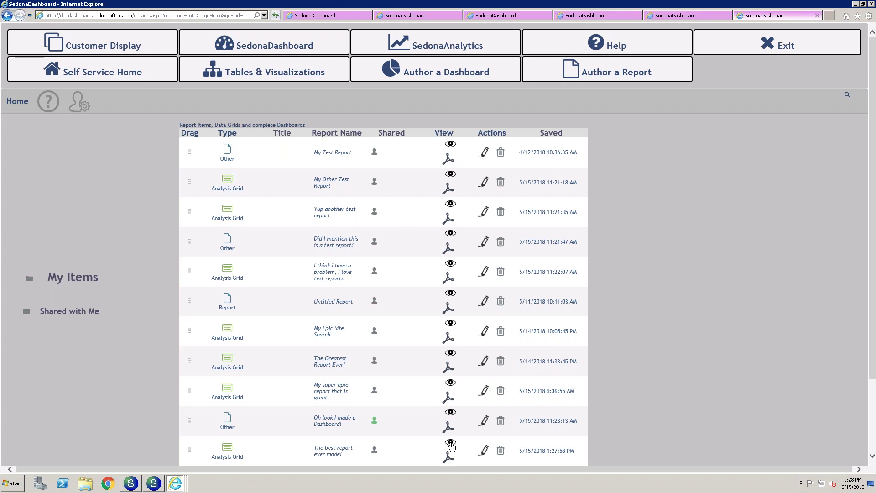
left_click(451, 444)
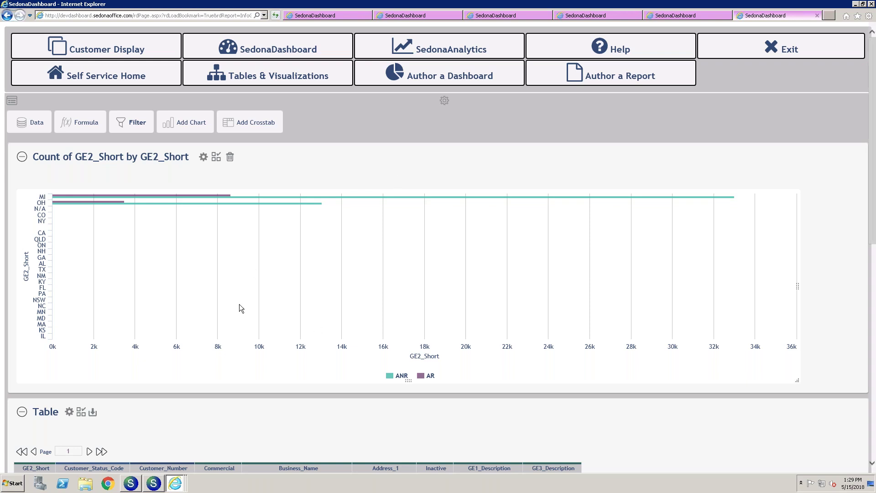
left_click(203, 157)
Step: Add the chart to the visual gallery titled "Active Sites By State And Status" with the description "Just some cool info"
left_click(216, 158)
left_click_drag(404, 193, 272, 194)
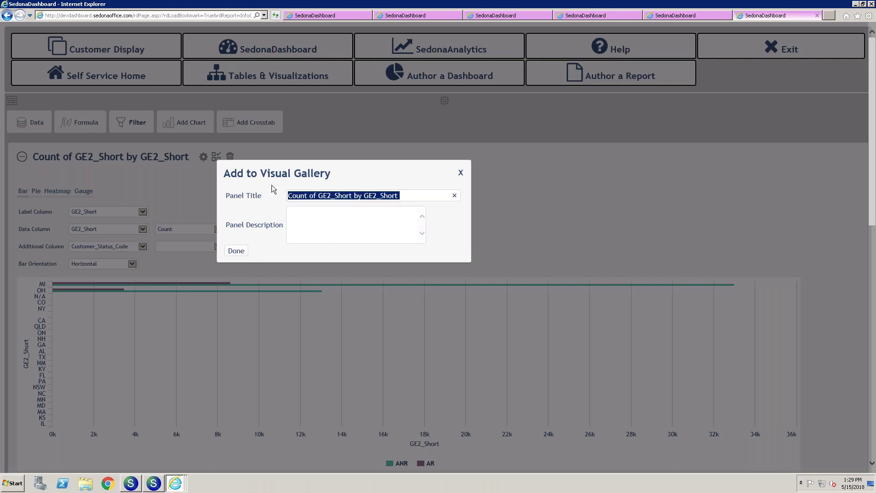
type("Active Sites By State And Status")
key("Tab")
type("Jus")
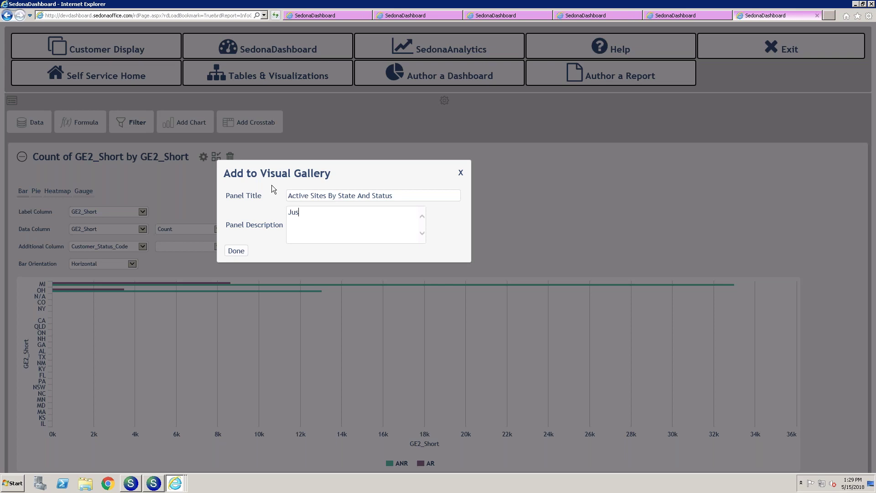
type("t some cool info")
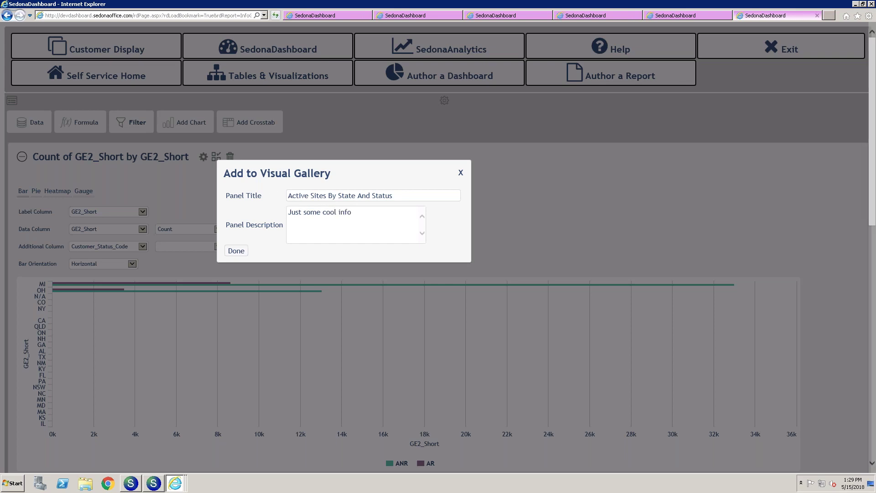
left_click(236, 250)
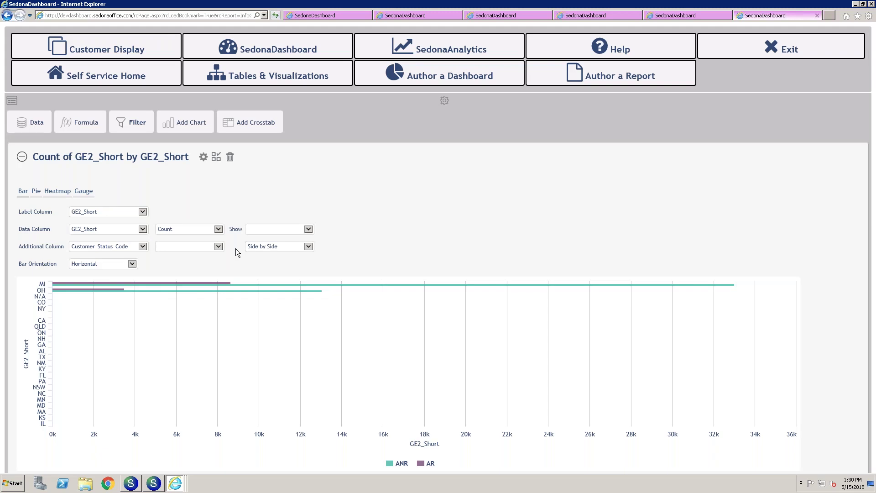
Step: Author a dashboard containing the "Active Sites By State And Status" panel and make that panel narrower and taller
left_click(417, 74)
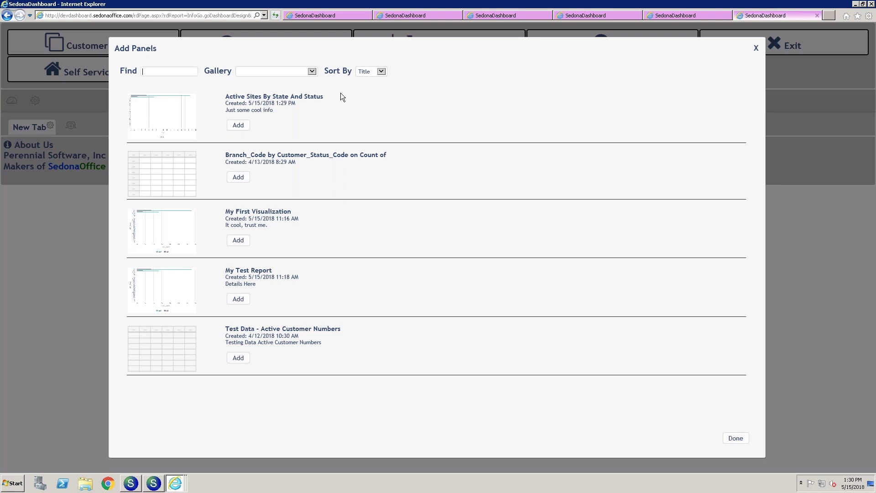
left_click(237, 127)
left_click(723, 438)
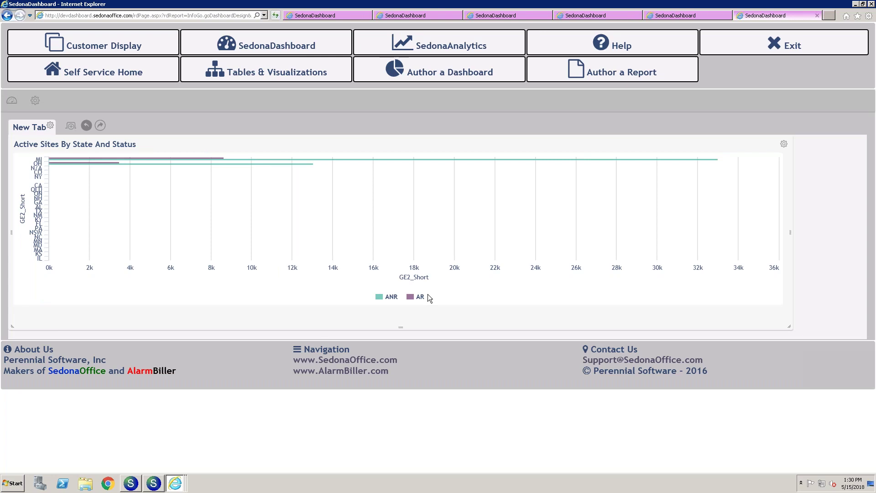
left_click_drag(790, 328, 695, 378)
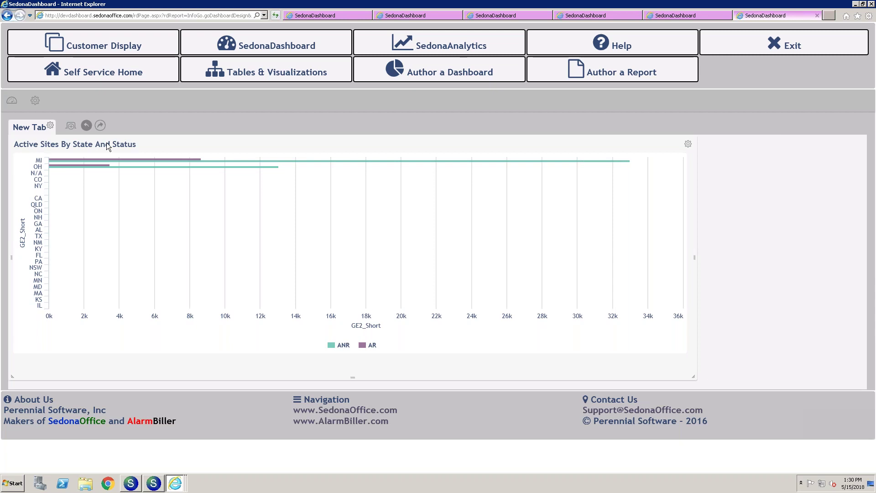
Step: Rename the dashboard's tab as "My New Tab"
left_click(51, 127)
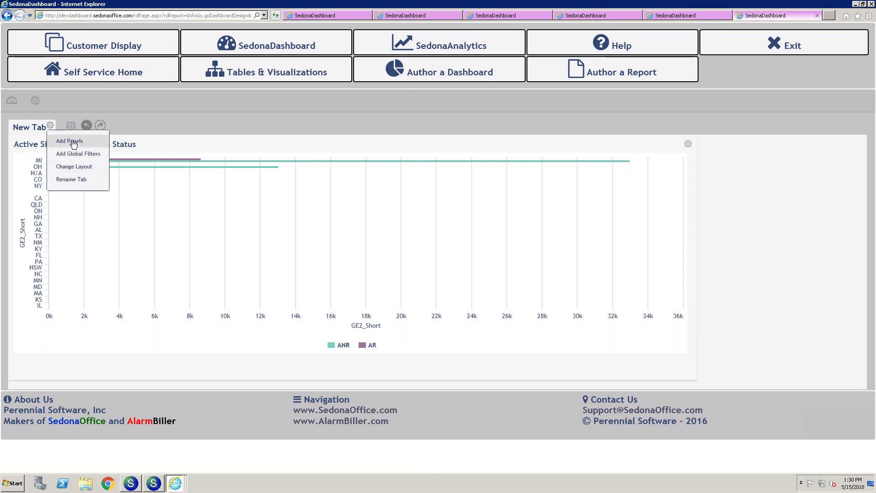
left_click(71, 179)
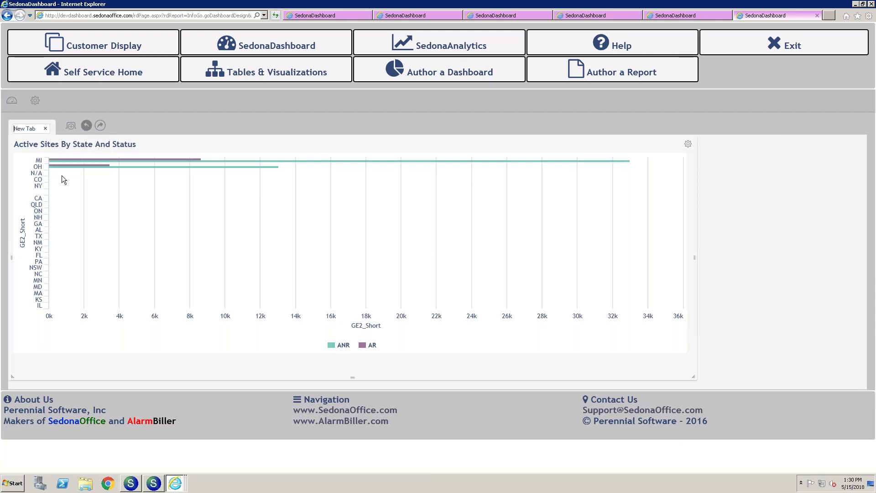
type("My")
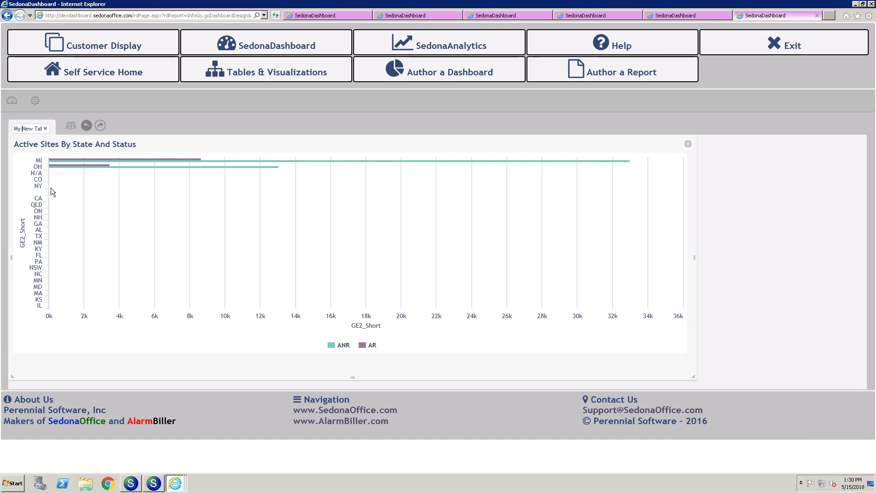
key("Return")
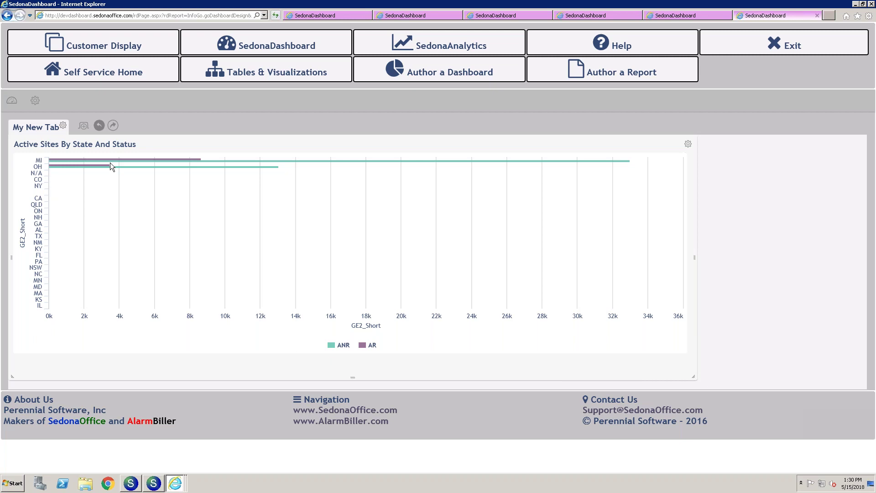
Step: From Self Service Home, stop sharing "Oh look I made a Dashboard!" with the first individual user in its Shared With list
left_click(100, 72)
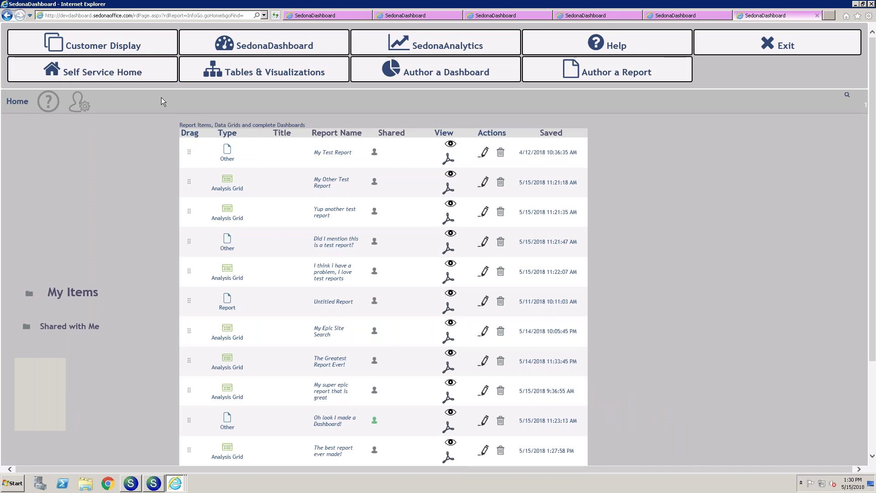
scroll(224, 125, "down", 2)
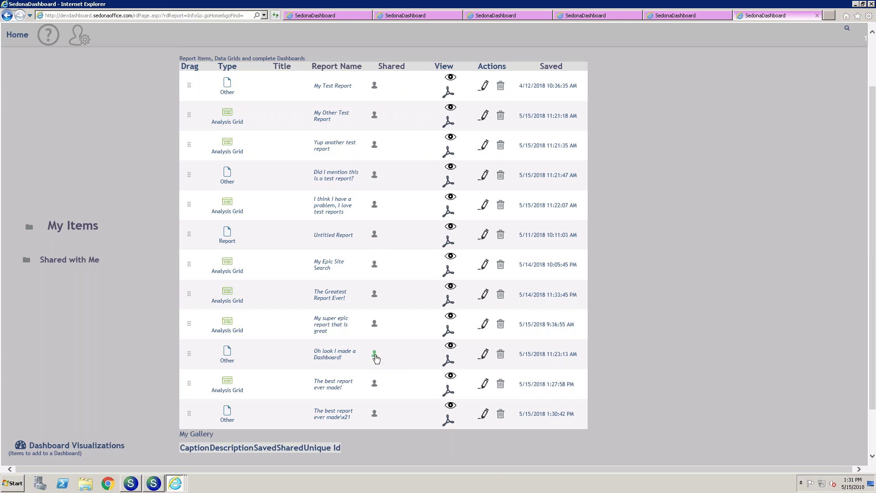
left_click(374, 355)
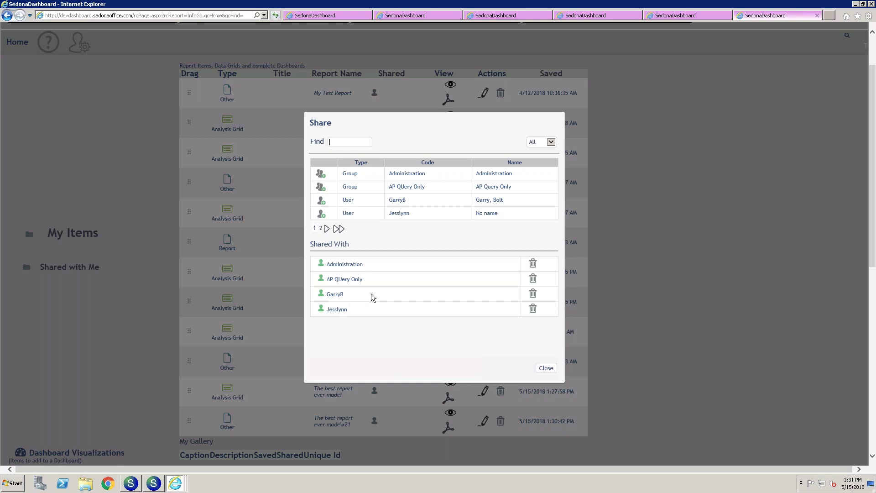
left_click(533, 293)
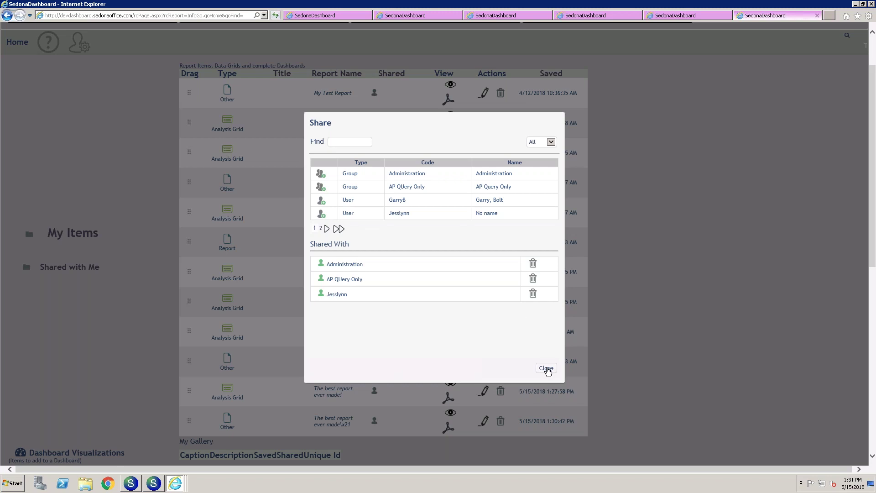
left_click(547, 369)
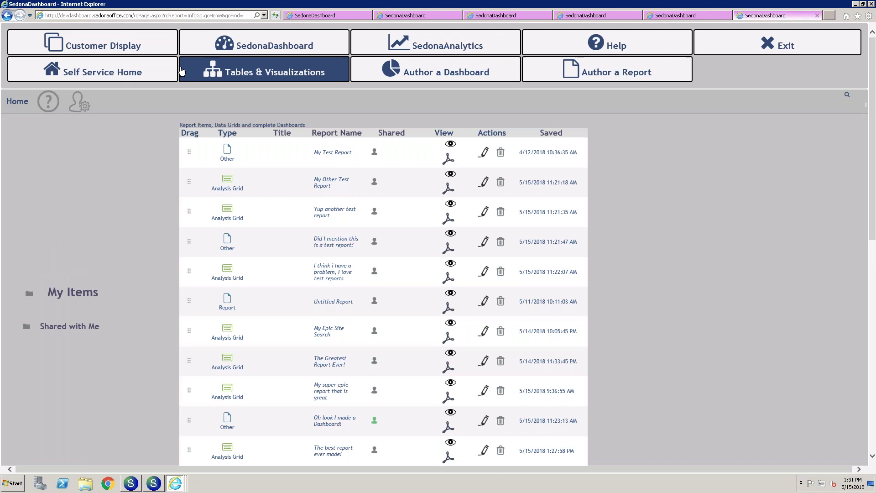
Step: On SedonaDashboard's New Additions tab, enlarge the KPI Grid and Job List panels and shift the Service Gauge and Job List panels rightward
left_click(265, 45)
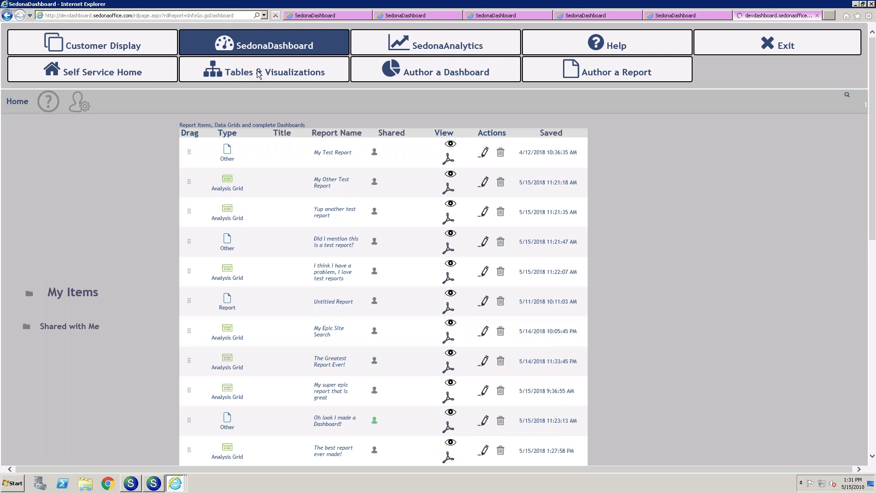
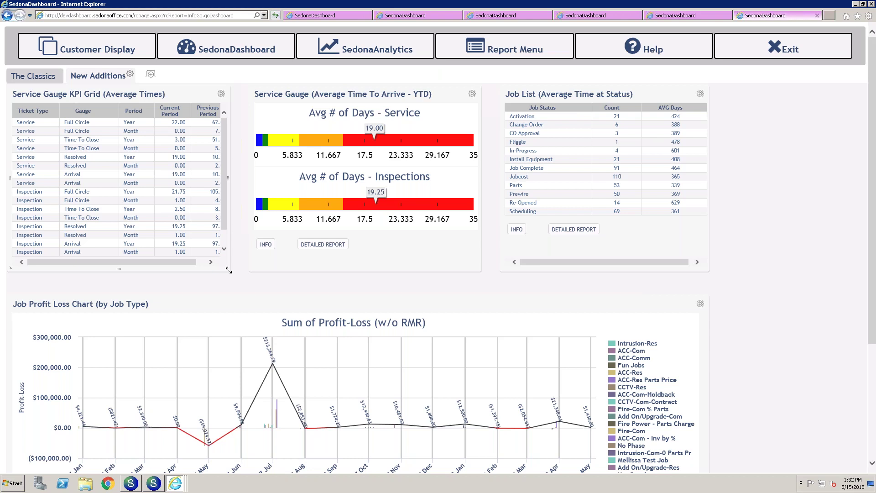
left_click_drag(245, 281, 245, 282)
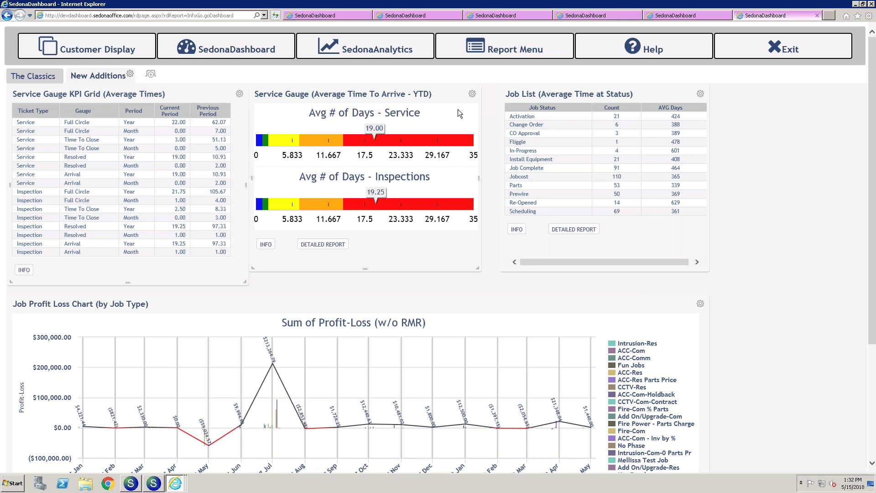
left_click_drag(544, 93, 587, 94)
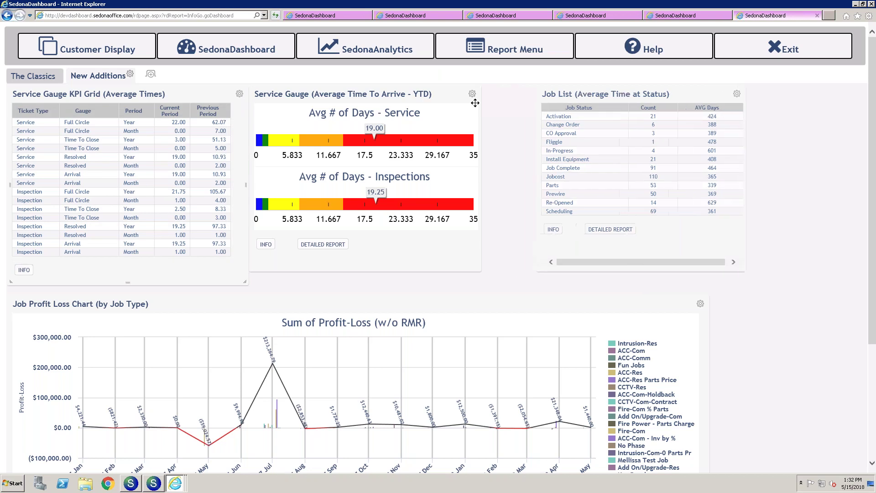
left_click_drag(372, 93, 396, 94)
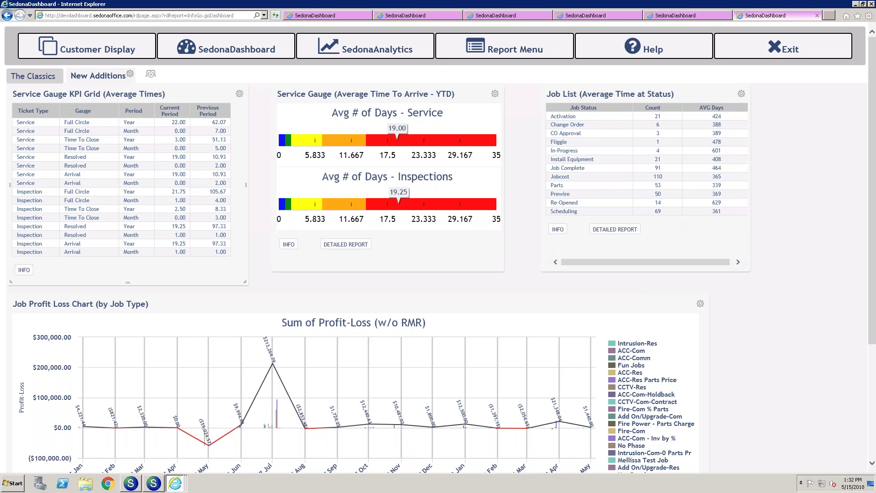
left_click_drag(746, 267, 759, 275)
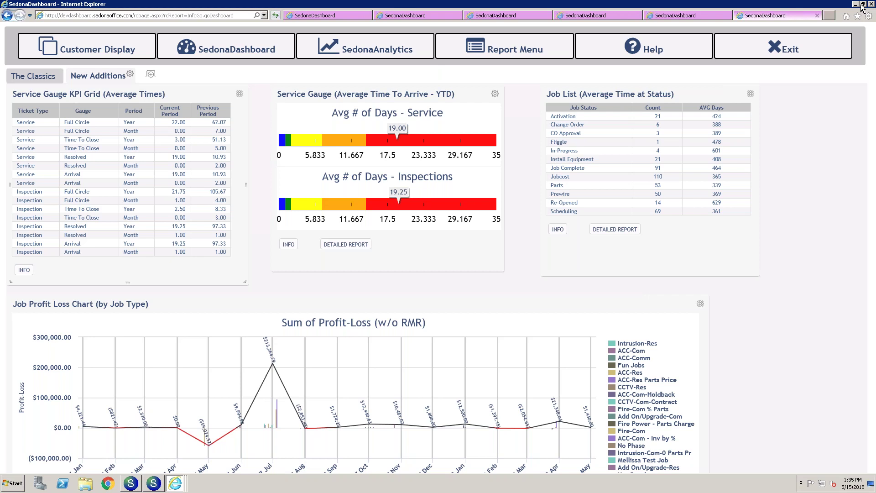
Step: Open "The best report ever made!" from SedonaAnalytics and show its data selection
left_click(422, 51)
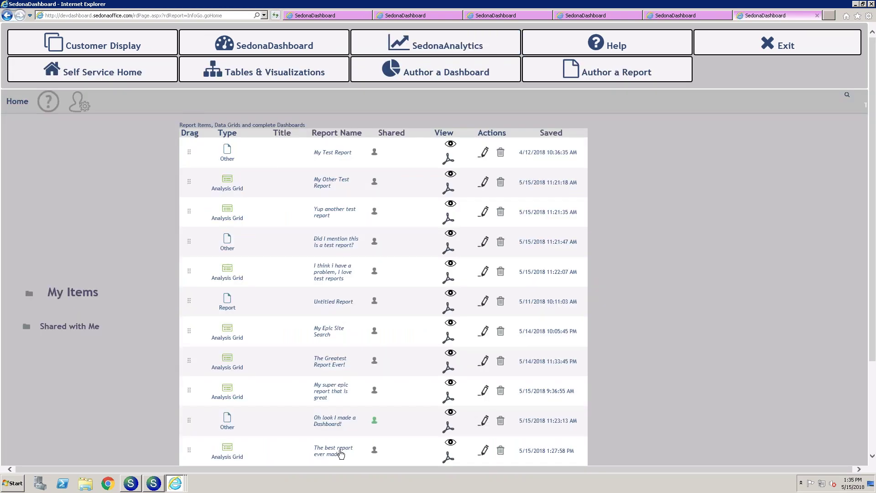
left_click(453, 444)
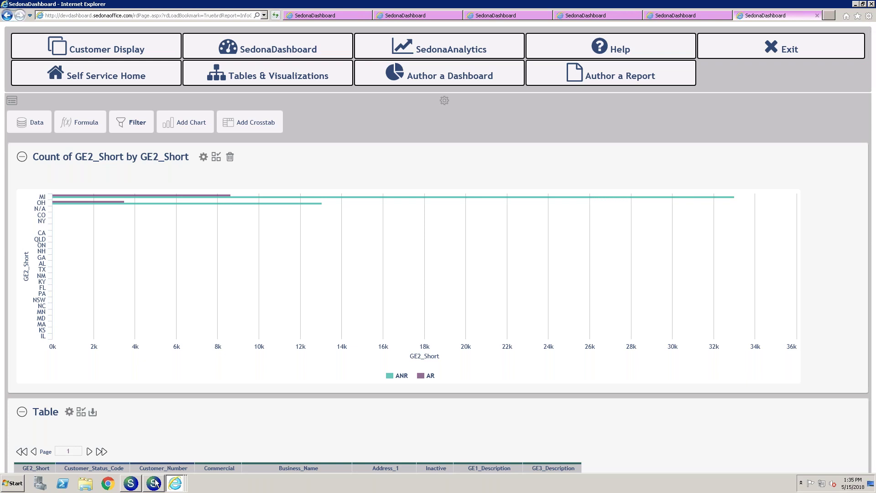
left_click(30, 123)
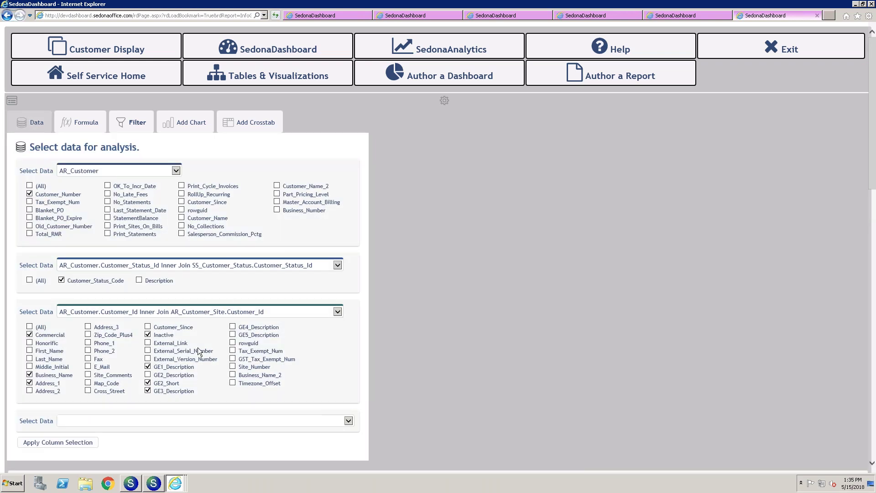
Step: Add the AR_Customer_Recurring table to the report's data, joined to AR_Customer_Site on Customer_Site_Id
scroll(199, 346, "down", 2)
left_click(344, 349)
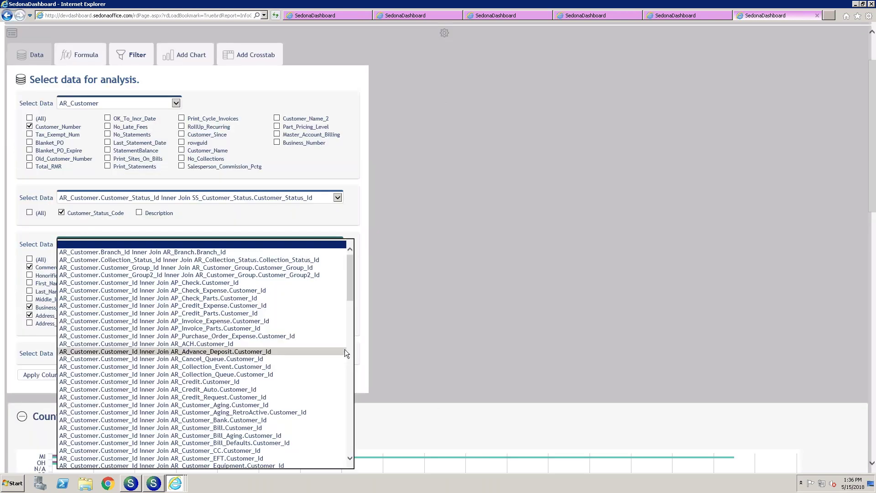
scroll(344, 349, "down", 15)
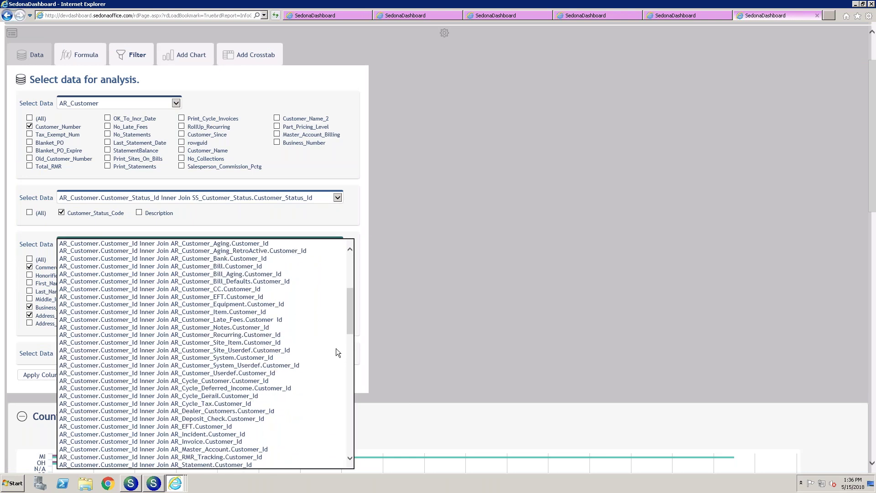
scroll(336, 350, "down", 2)
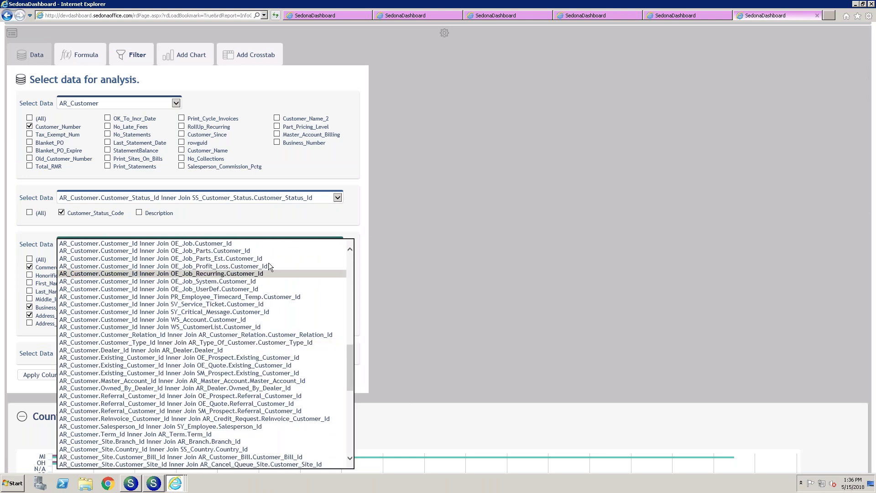
scroll(262, 314, "down", 1)
scroll(262, 314, "down", 1)
scroll(263, 318, "up", 2)
scroll(262, 318, "down", 2)
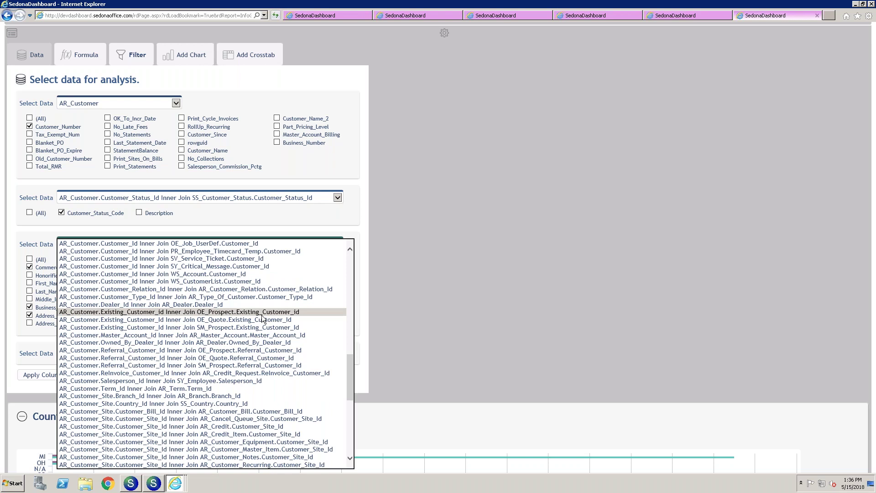
scroll(263, 318, "down", 7)
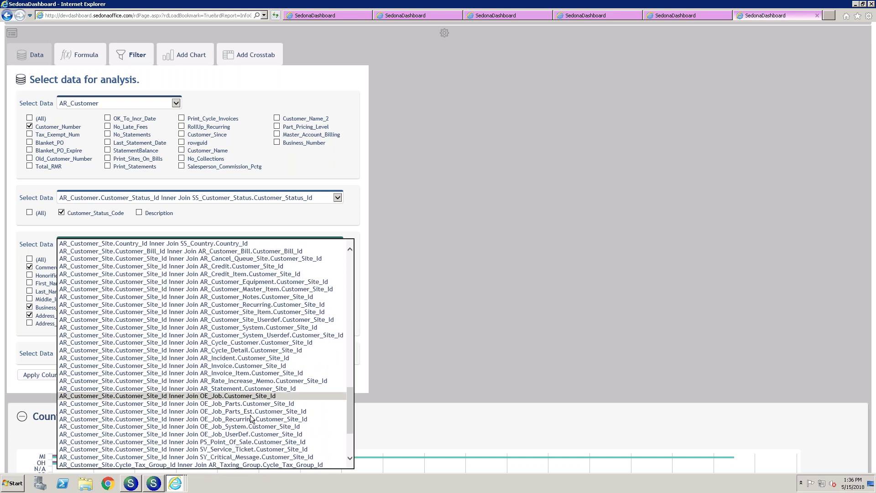
left_click(250, 307)
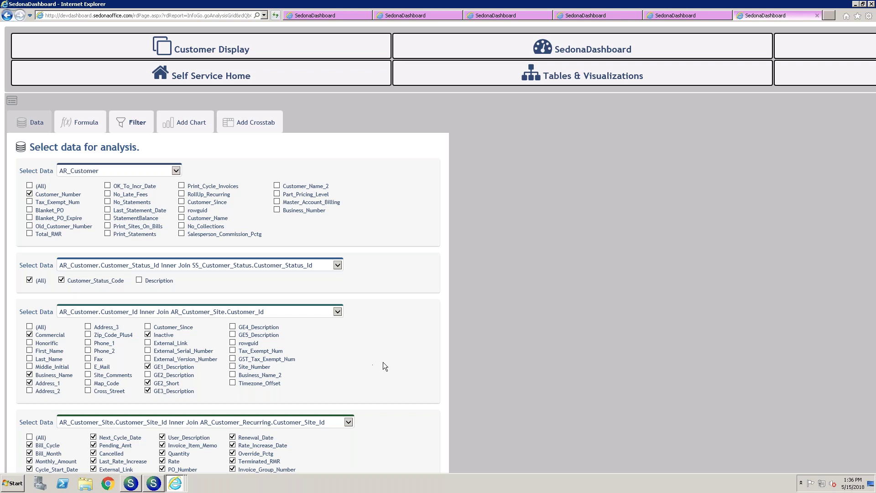
scroll(127, 423, "down", 1)
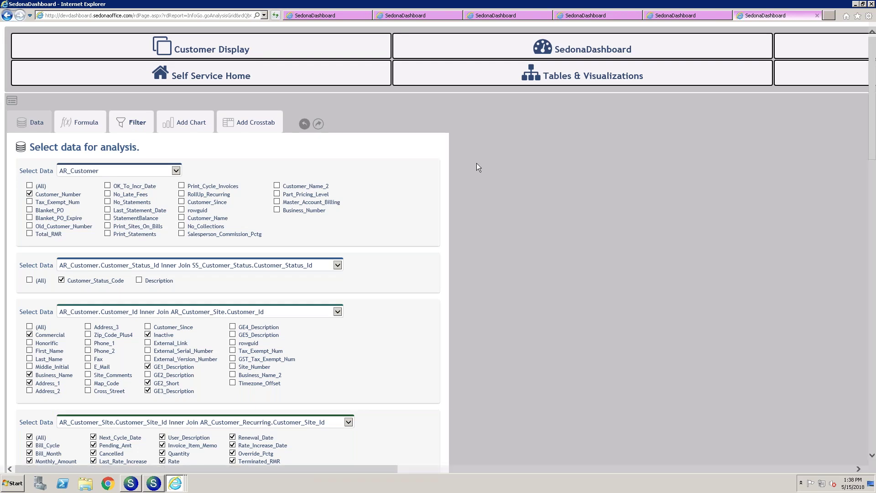
Step: Close the surplus browser tabs so that only the dashboard with the New Additions tab remains open
left_click(457, 16)
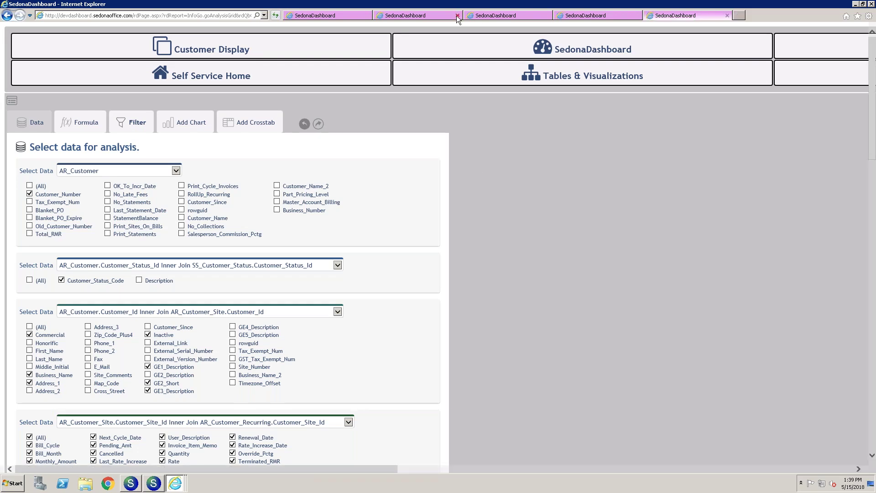
left_click(457, 16)
left_click(458, 16)
left_click(457, 15)
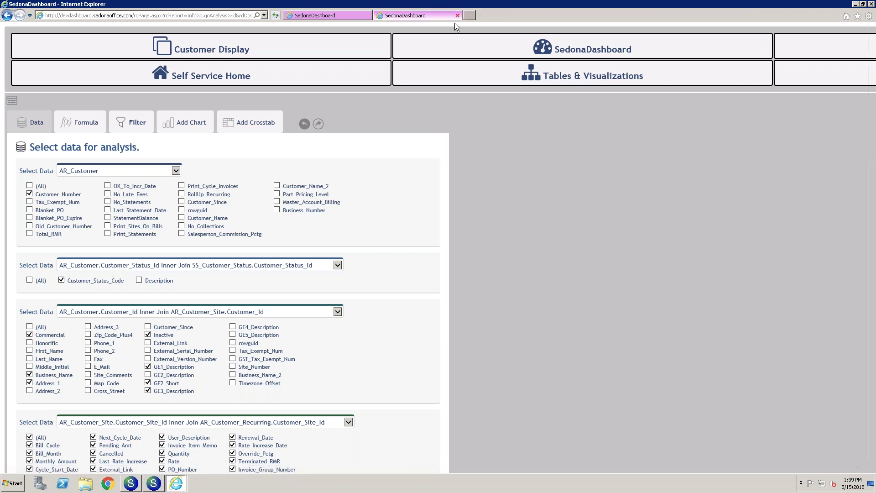
left_click(458, 16)
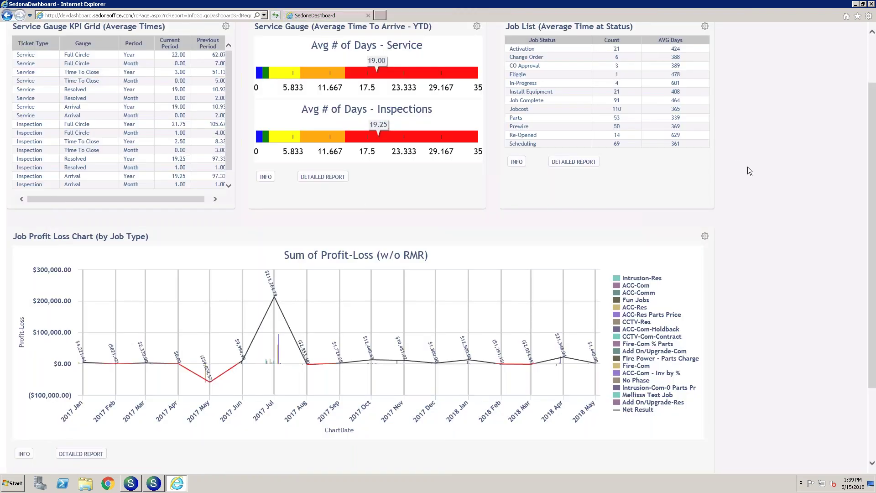
scroll(550, 86, "up", 2)
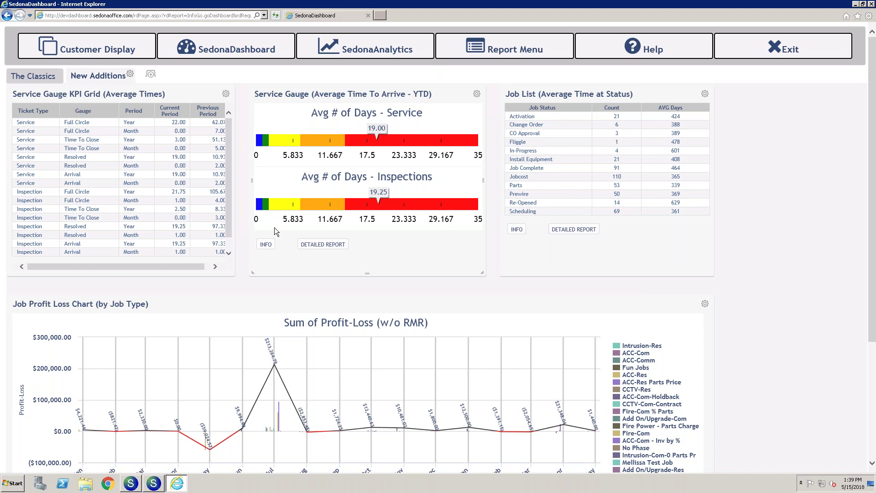
Step: Open the Visual Gallery for the New Additions tab and browse the visuals in the SedonaOffice gallery
mouse_move(292, 204)
left_click(131, 74)
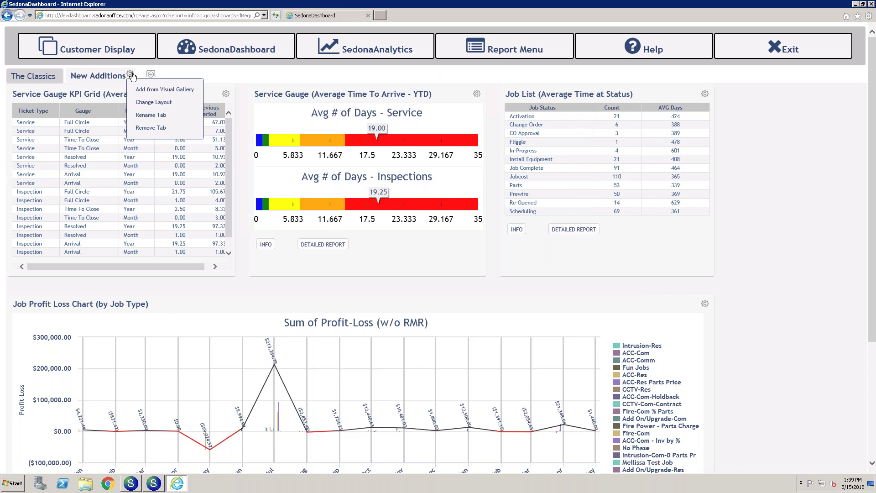
left_click(161, 89)
left_click(293, 74)
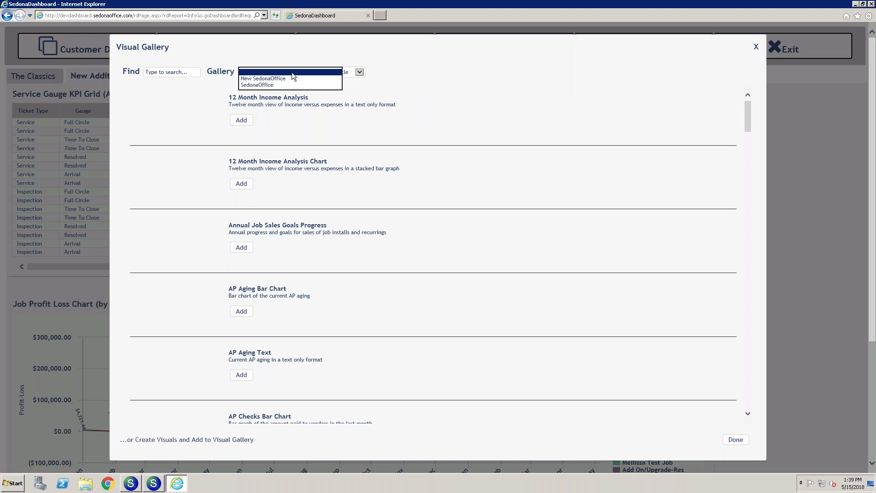
left_click(260, 85)
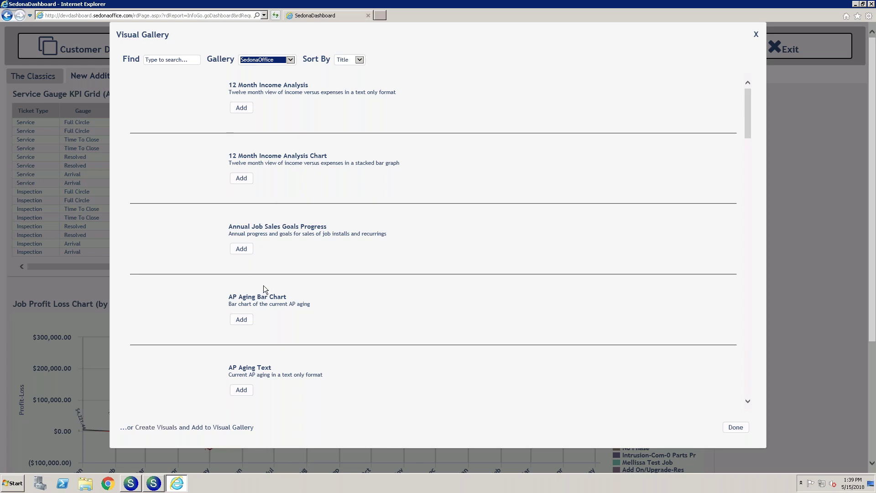
scroll(292, 219, "down", 4)
Step: Browse the visuals and their descriptions in the New SedonaOffice gallery, then close the Visual Gallery
left_click(290, 62)
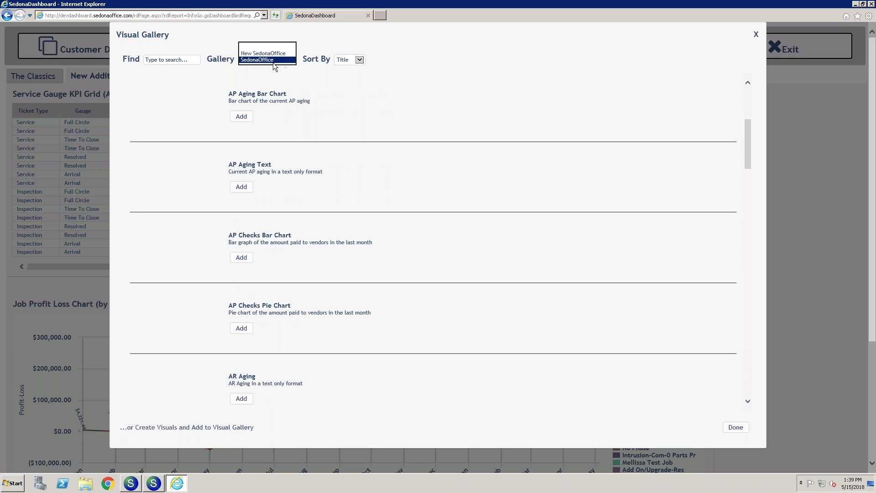
left_click(250, 53)
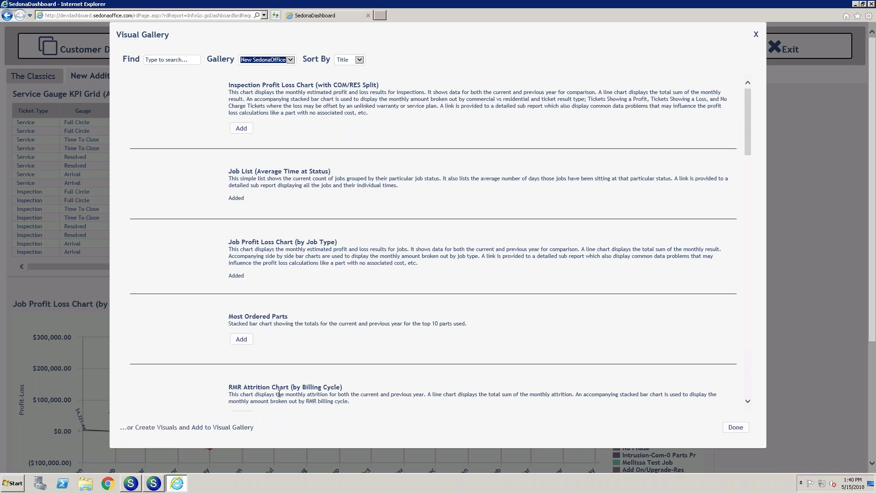
scroll(279, 393, "down", 6)
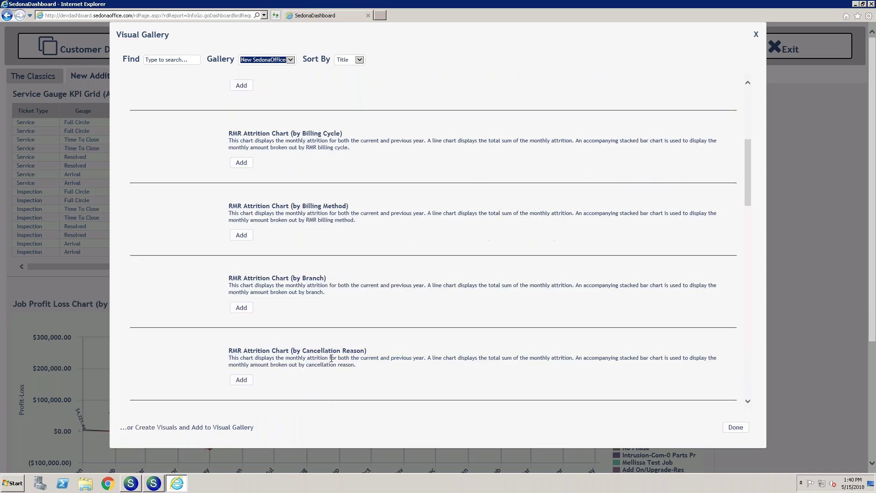
scroll(337, 164, "down", 1)
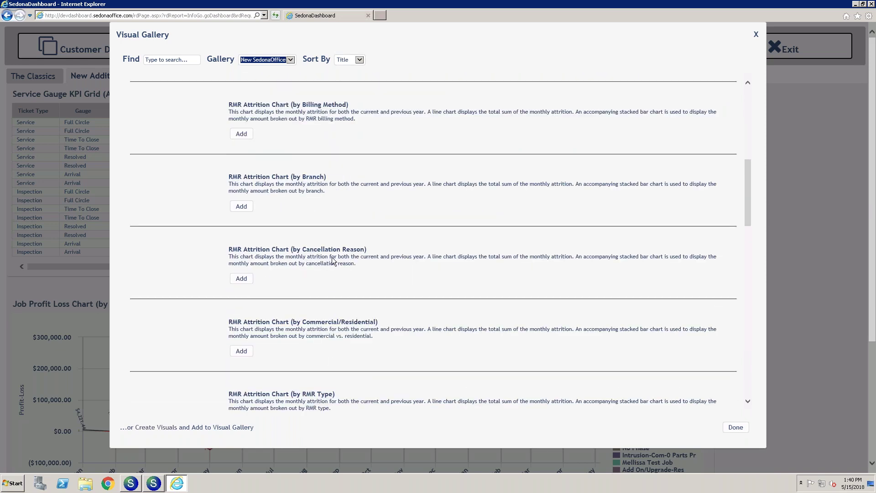
scroll(332, 260, "down", 2)
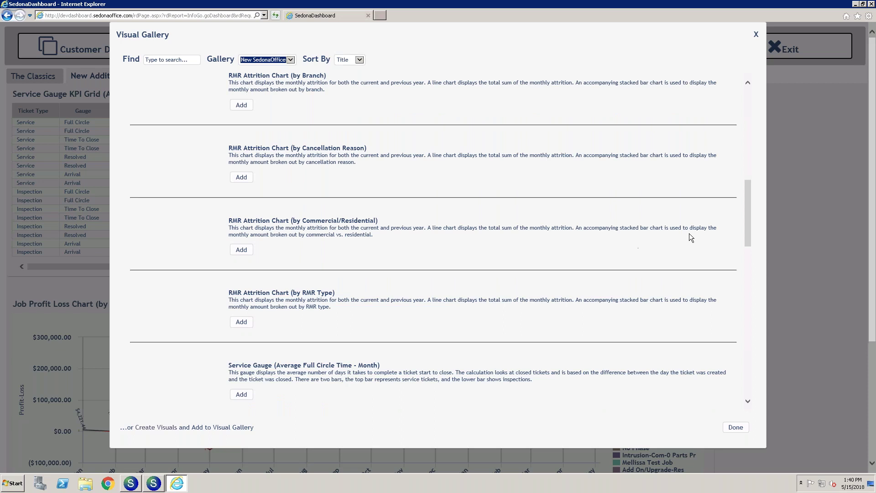
left_click_drag(747, 225, 764, 91)
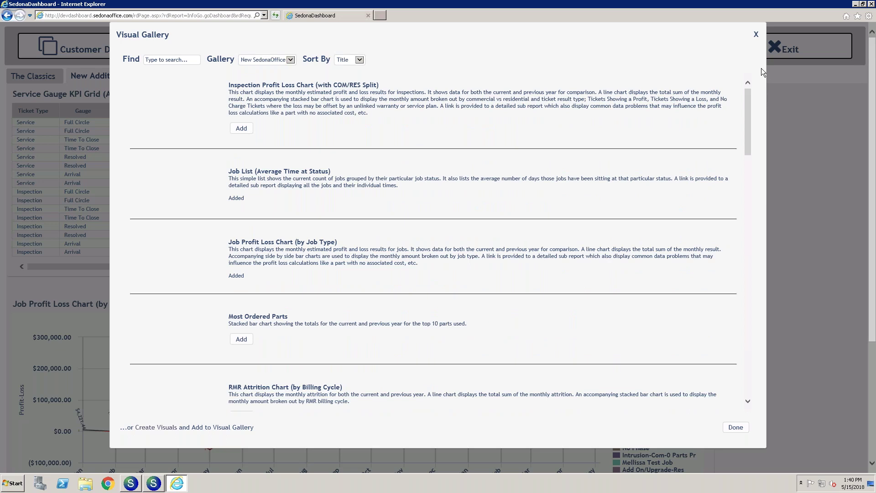
left_click(757, 35)
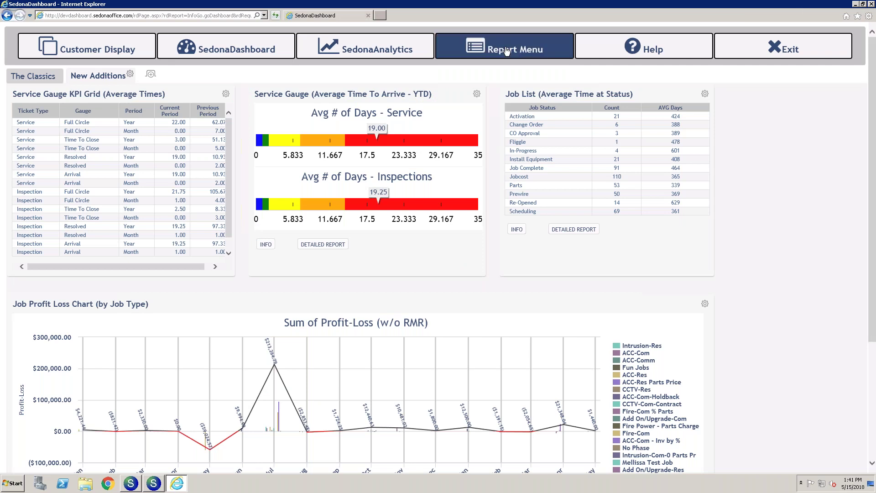
Step: View the Job Time at Status report from the list of available reports and close it
left_click(506, 51)
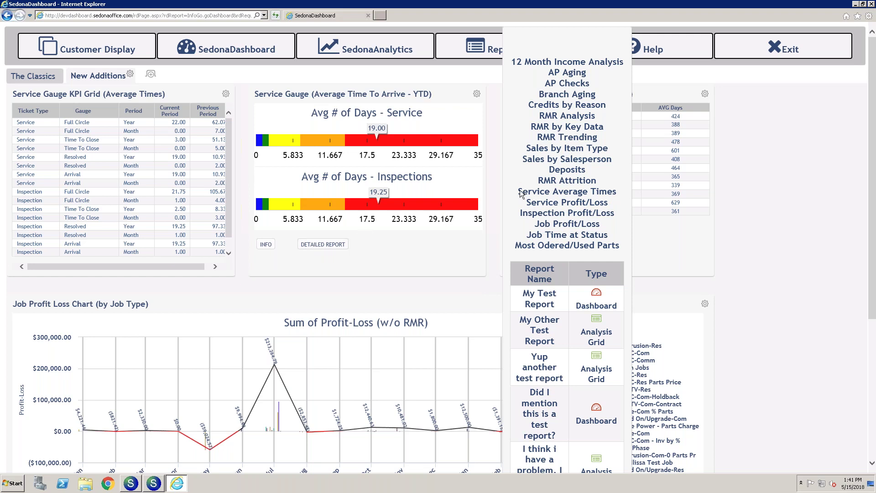
left_click(568, 236)
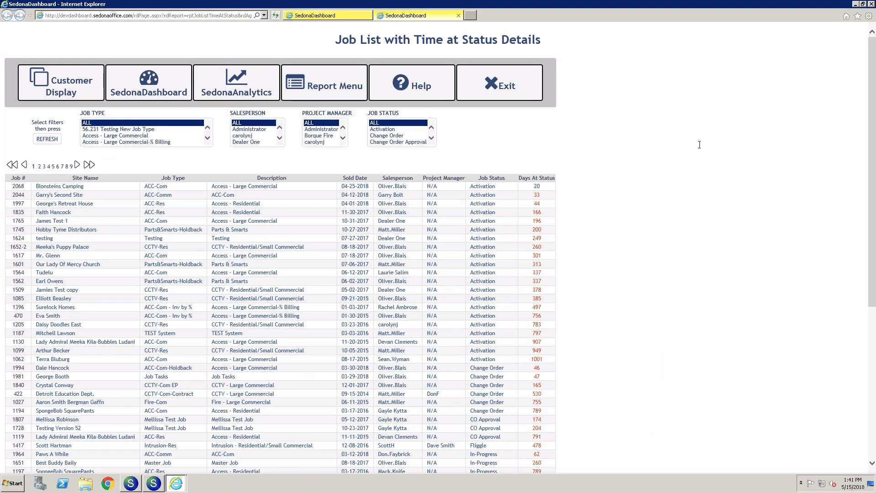
left_click(459, 15)
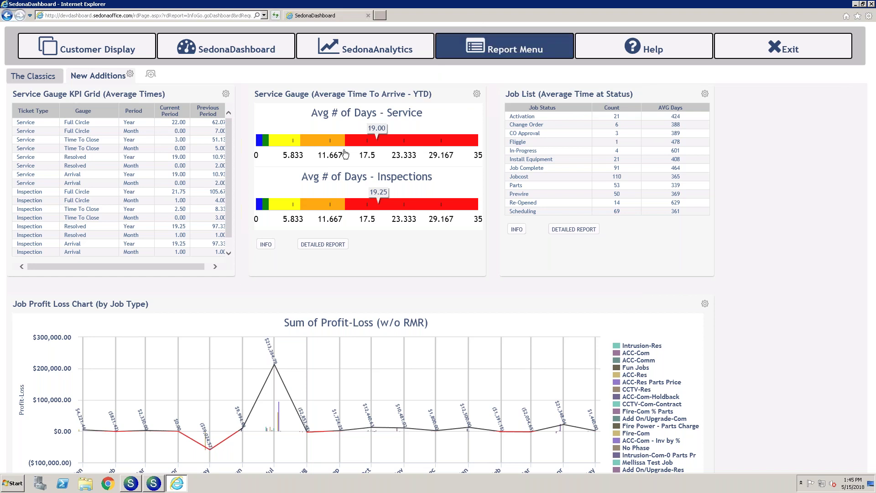
Step: Review the detailed report behind the Service Gauge (Average Time To Arrive - YTD) panel and close it
left_click(324, 245)
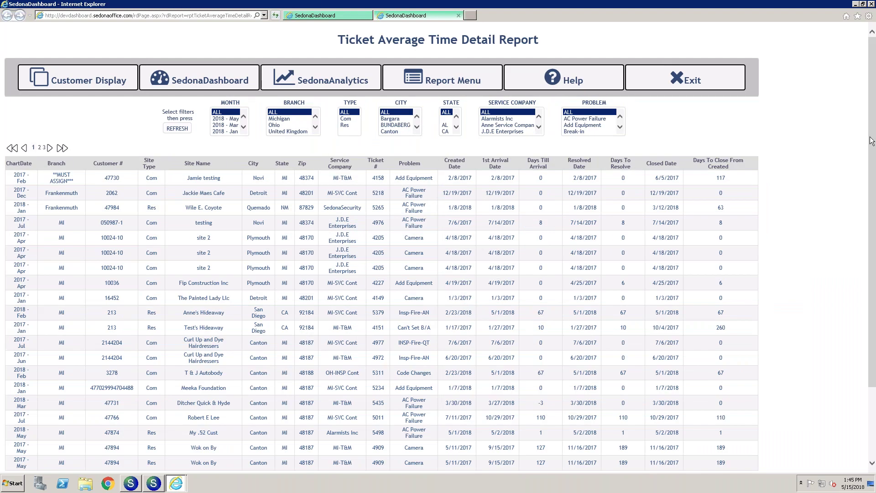
scroll(872, 320, "down", 3)
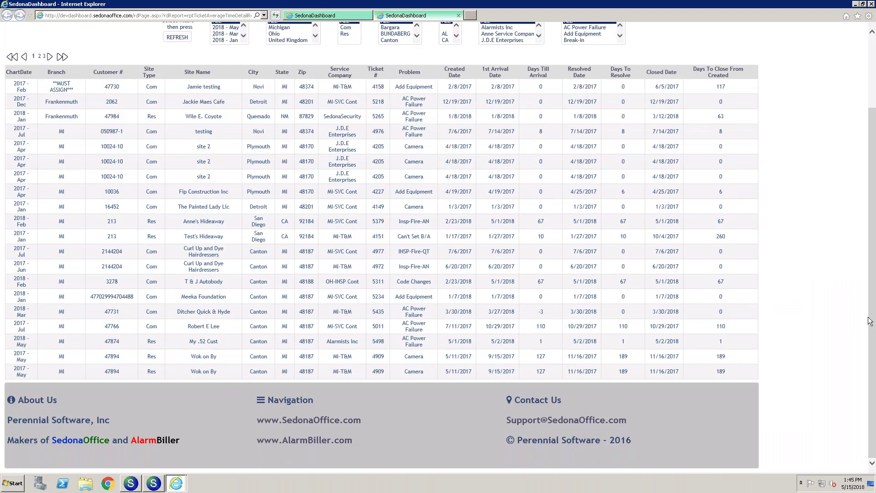
scroll(861, 323, "up", 2)
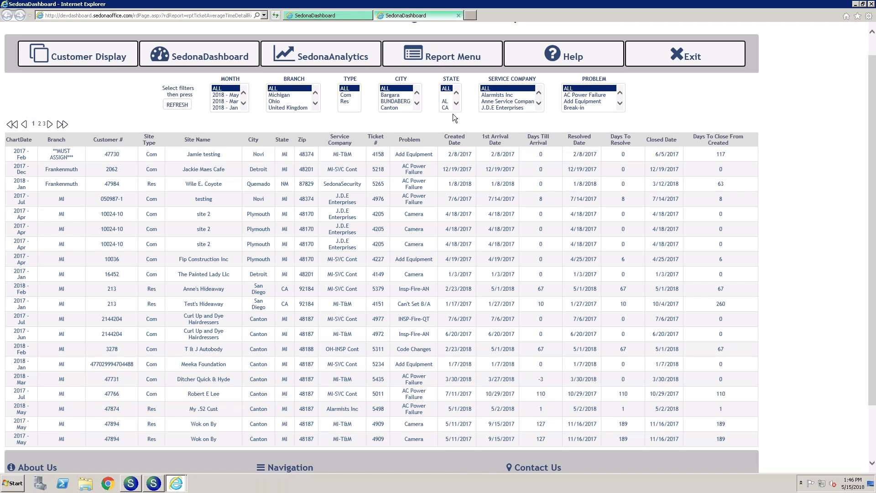
scroll(453, 114, "up", 1)
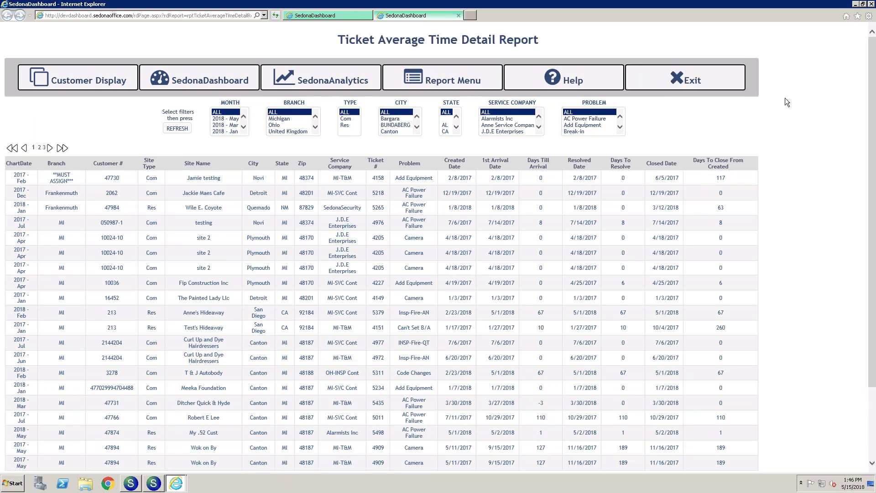
left_click(459, 16)
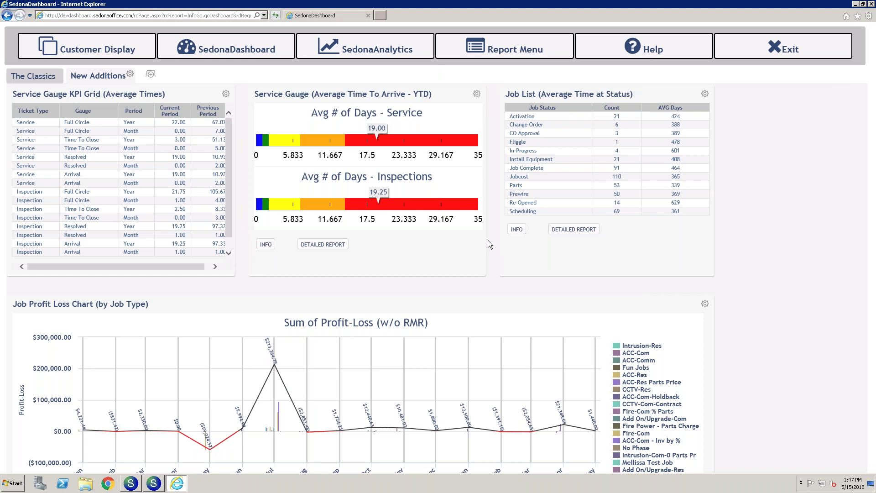
Step: Open the sharing settings of "Yup another test report" in SedonaAnalytics
left_click(514, 44)
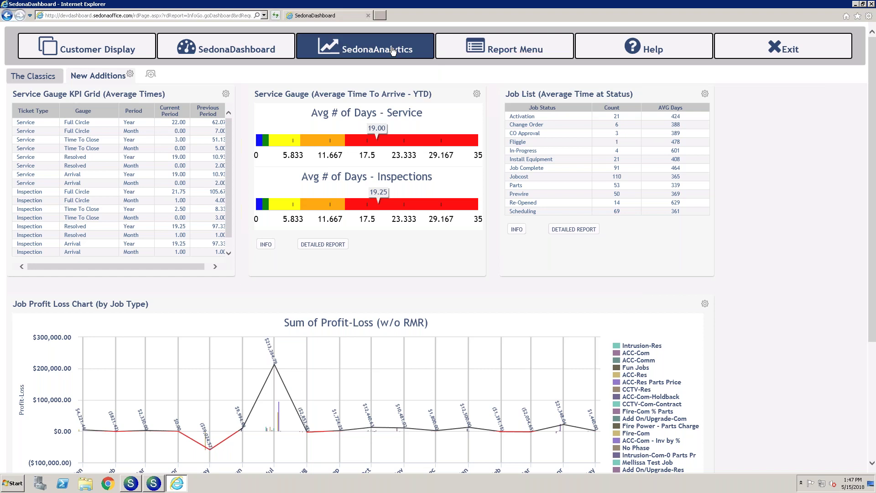
left_click(343, 48)
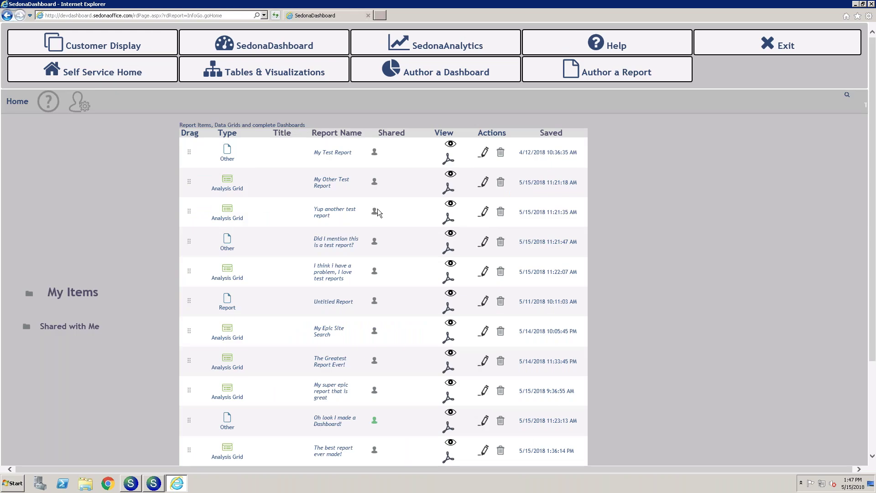
left_click(375, 214)
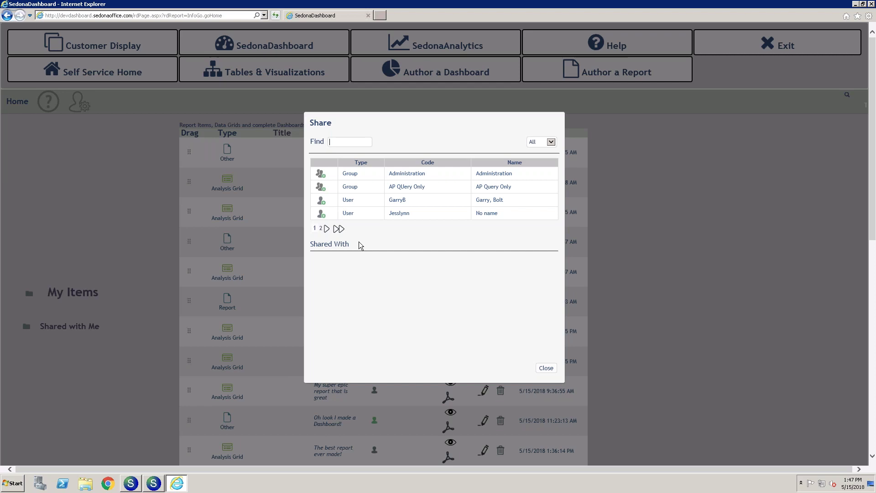
Step: Share the report with the two listed users and the Administration group, then close the sharing settings
left_click(322, 213)
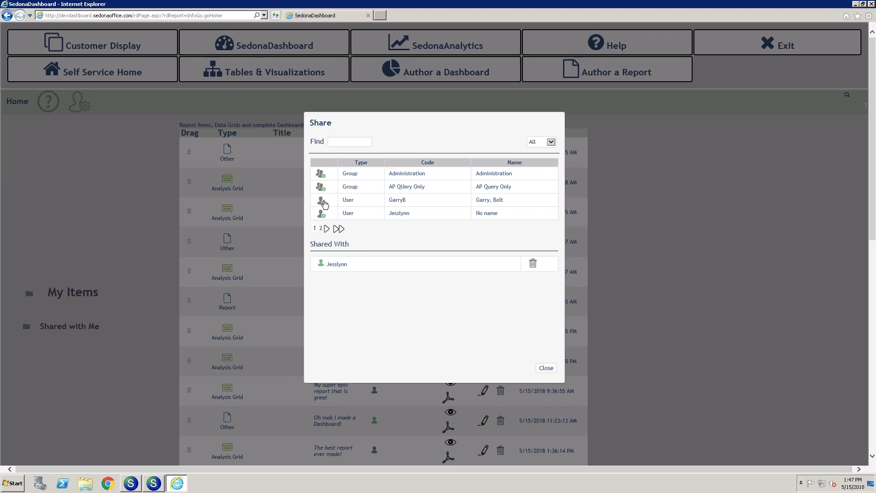
left_click(330, 205)
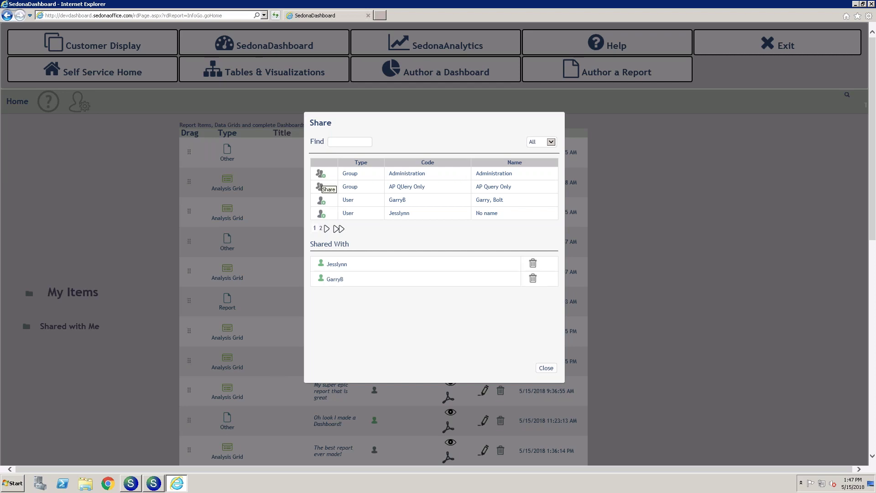
left_click(321, 174)
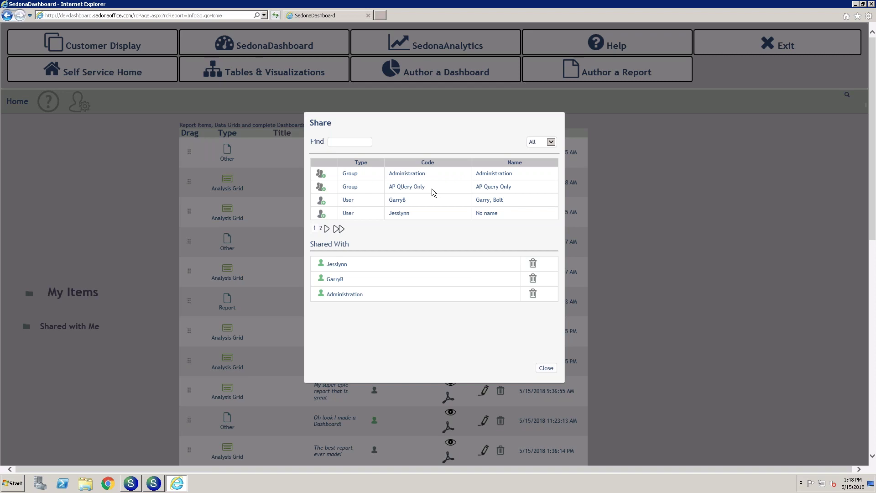
left_click(691, 328)
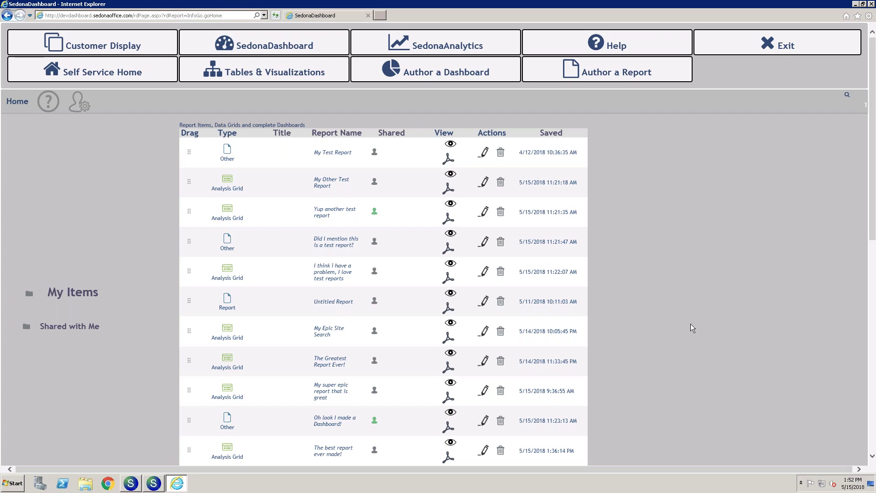
Step: Switch to SedonaOffice, view the Admin Assistant user group's application access in SedonaSetup, and close the setup window
left_click(855, 5)
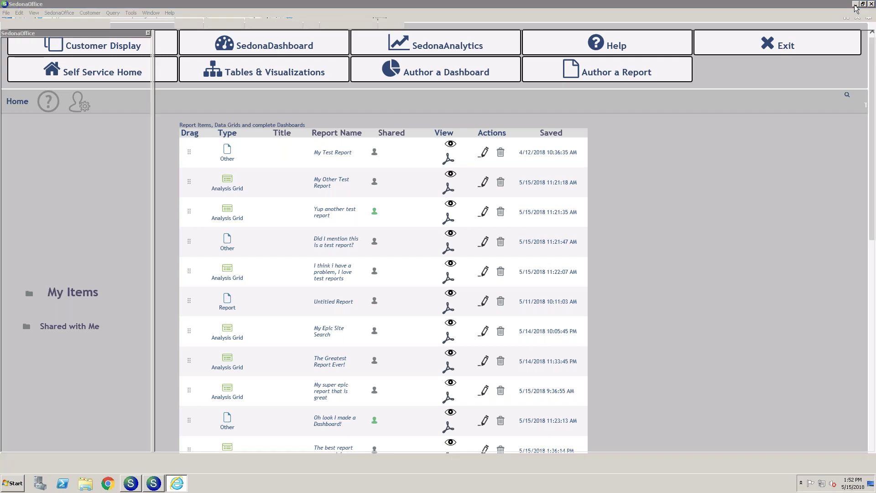
left_click(45, 167)
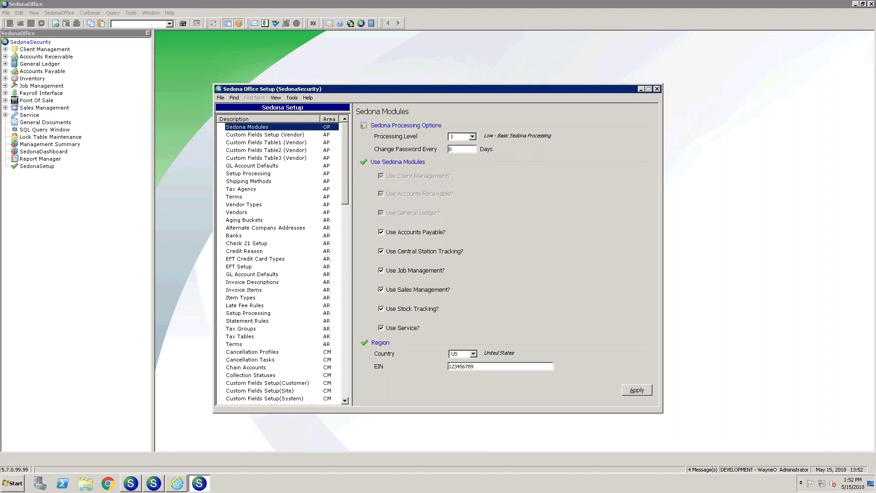
scroll(345, 185, "down", 4)
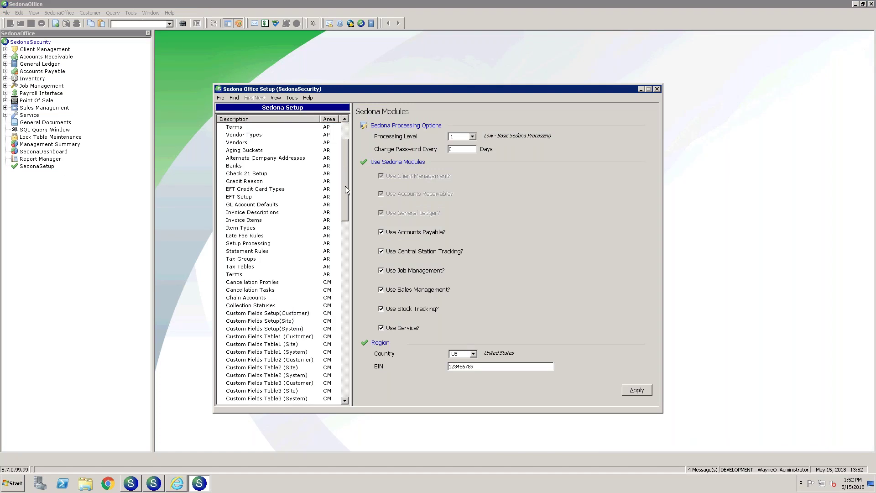
left_click(246, 120)
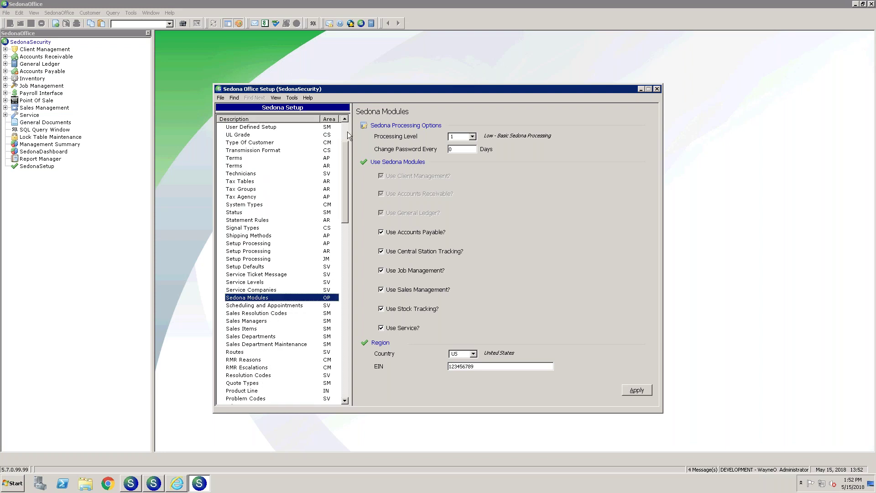
scroll(347, 131, "up", 4)
left_click(241, 167)
left_click(406, 159)
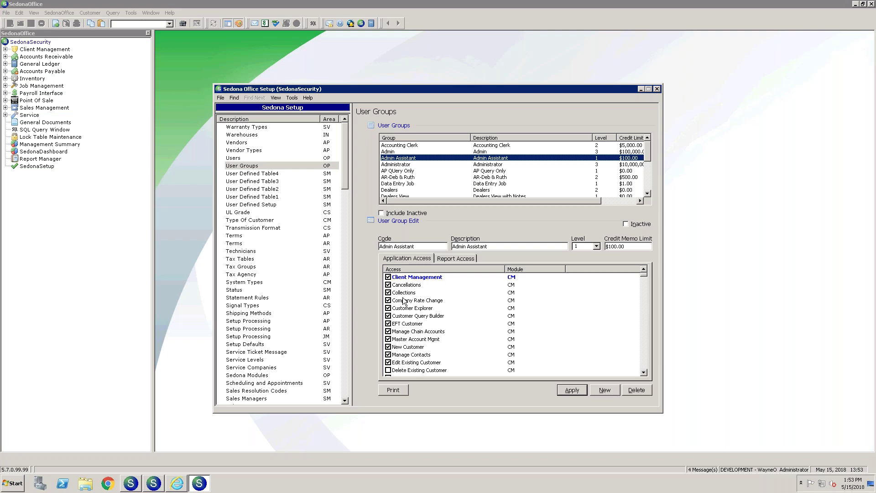
left_click(658, 89)
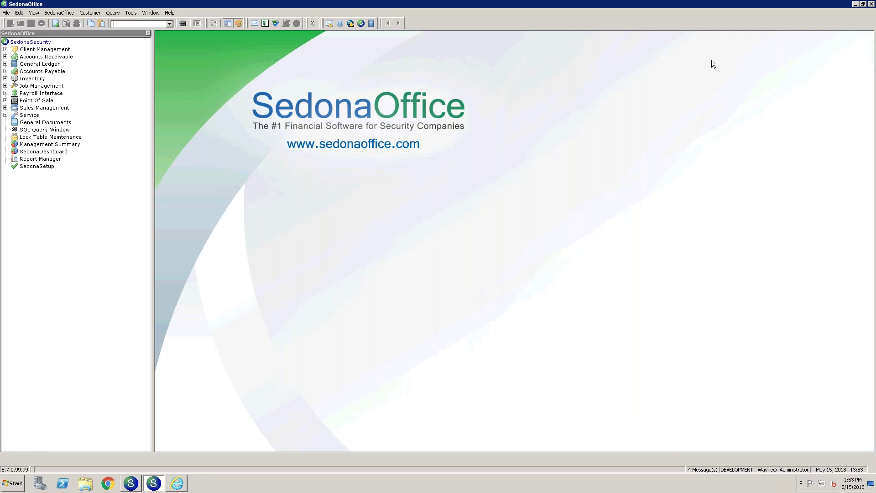
Step: Restart SedonaDashboard from SedonaSecurity, view the year-to-date averages on the Inspections service gauge, and close the dashboard
left_click(178, 489)
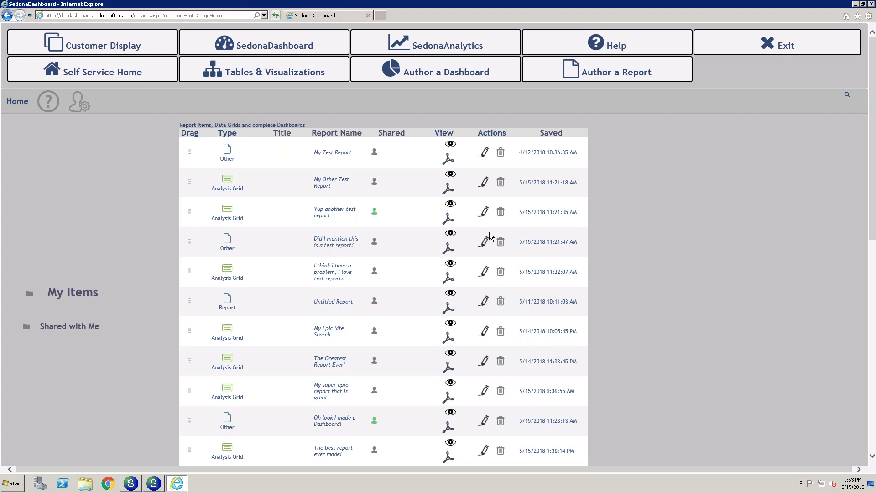
left_click(872, 4)
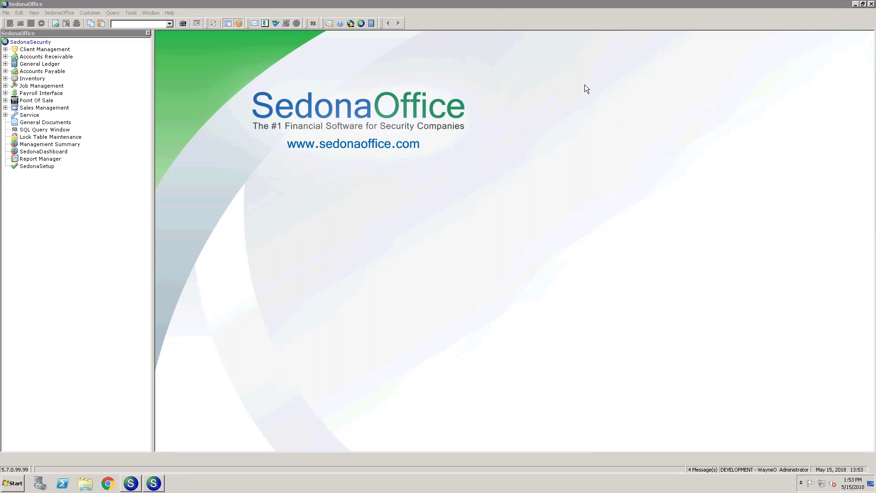
double_click(47, 153)
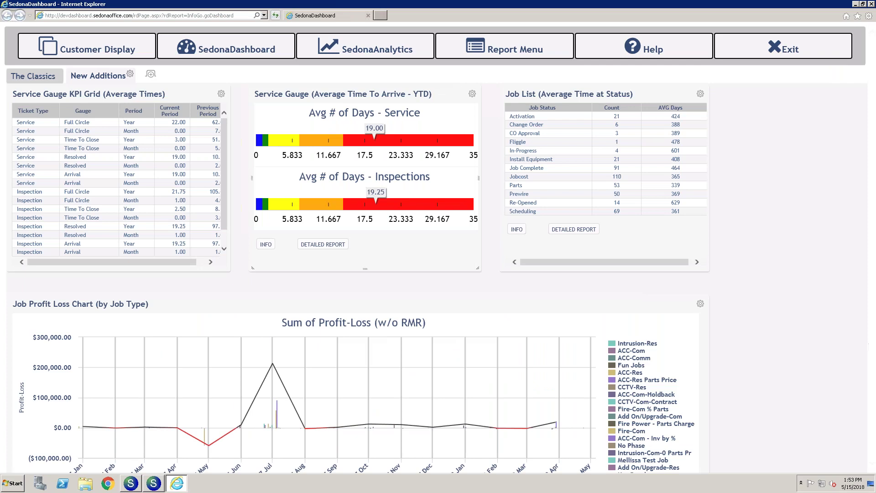
mouse_move(263, 204)
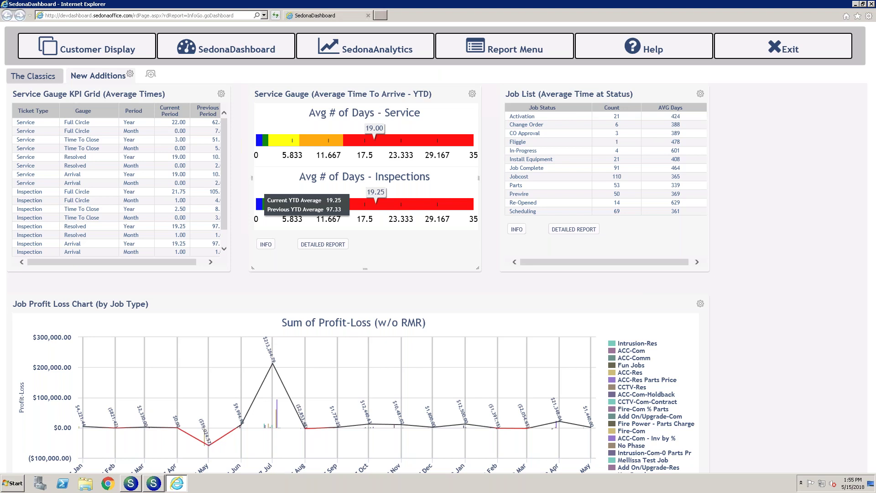
left_click(871, 5)
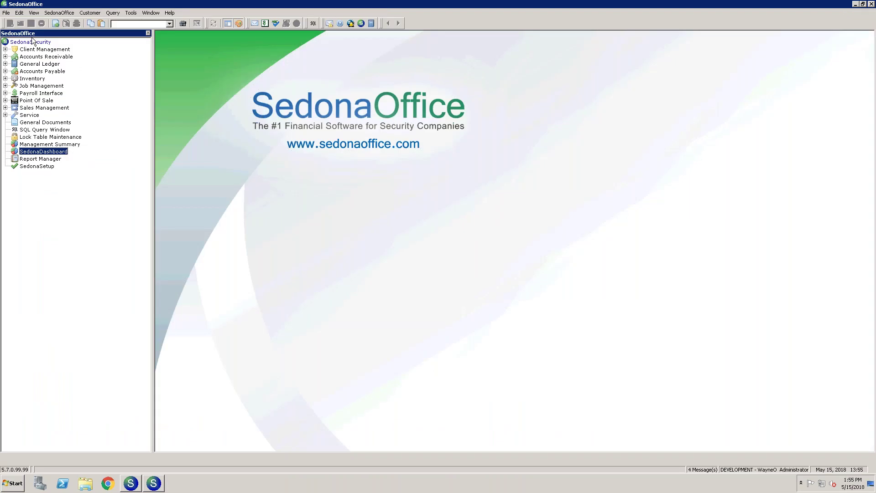
Step: Open the Sandbox company in SedonaOffice, confirming the test company sign-in with YES and dismissing the accounting period notice
left_click(6, 12)
left_click(18, 18)
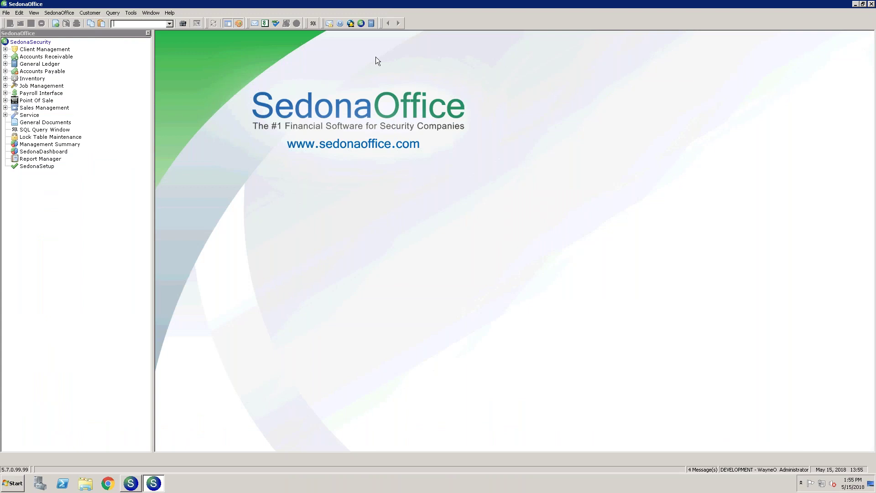
left_click(486, 234)
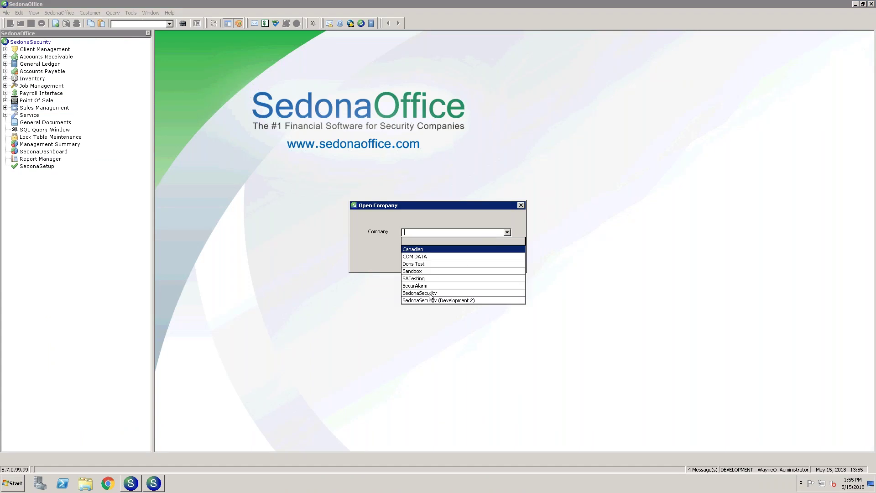
left_click(418, 271)
left_click(470, 262)
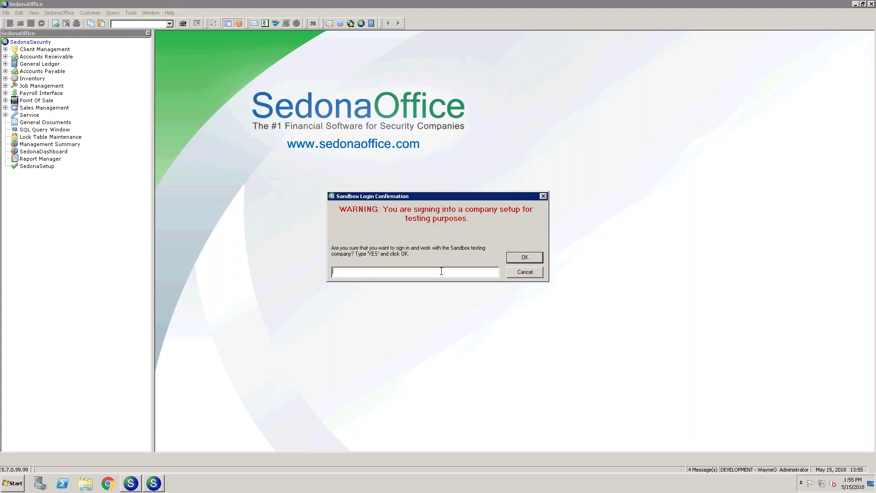
type("YES")
key("Return")
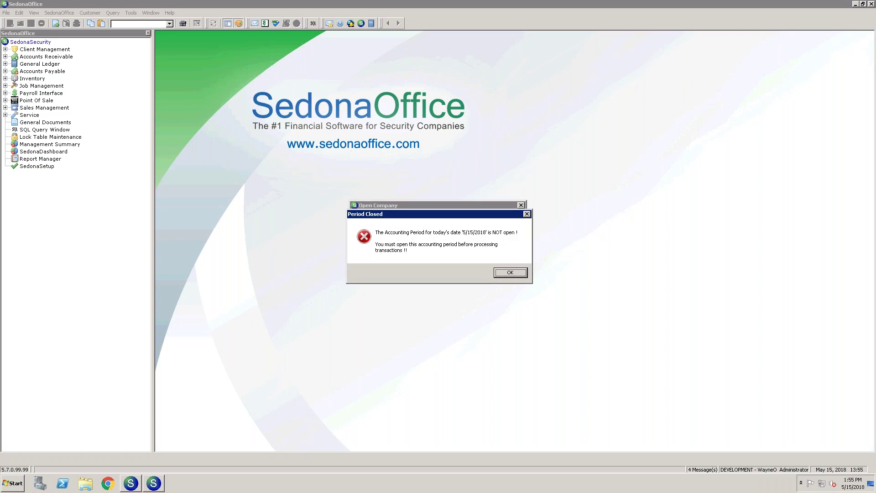
left_click(505, 272)
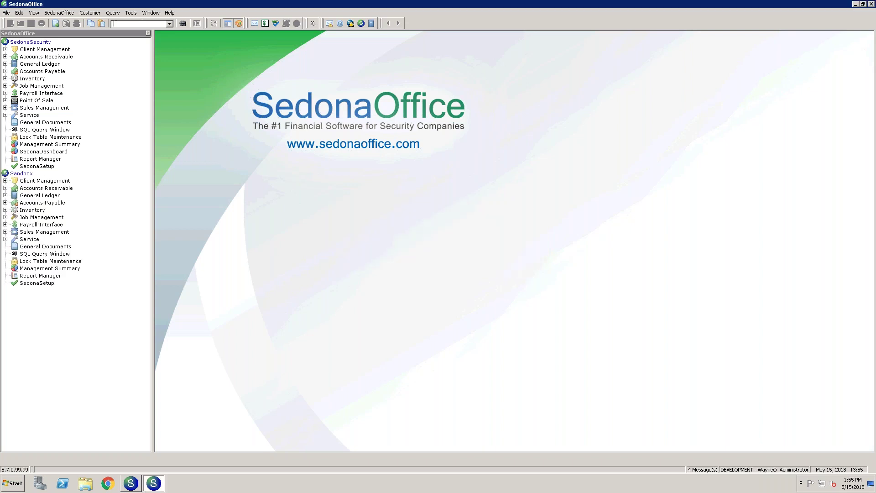
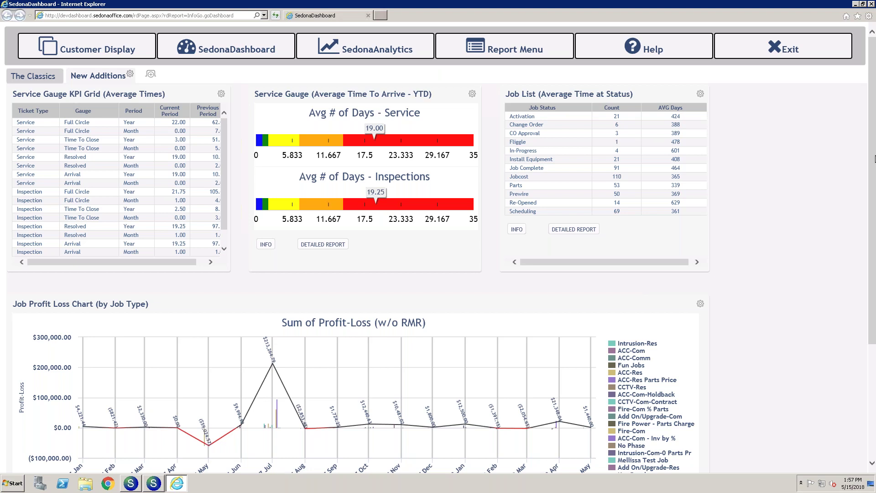
Step: Examine the Job Profit Loss Chart (by Job Type) on the New Additions dashboard, including its 2017 Jul net result
left_click_drag(874, 167, 873, 189)
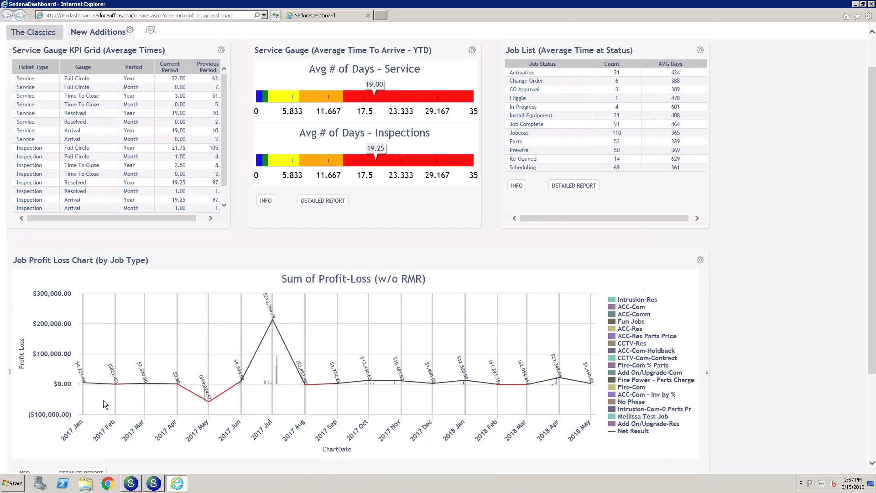
scroll(874, 299, "down", 1)
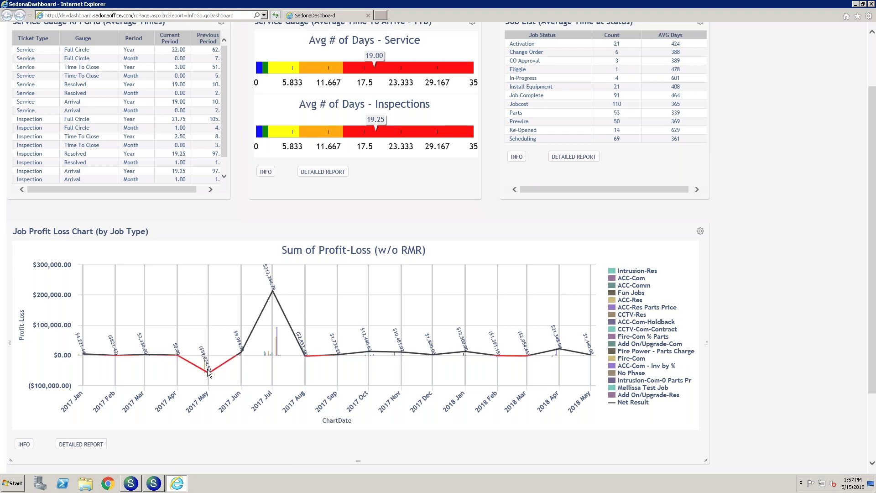
mouse_move(274, 292)
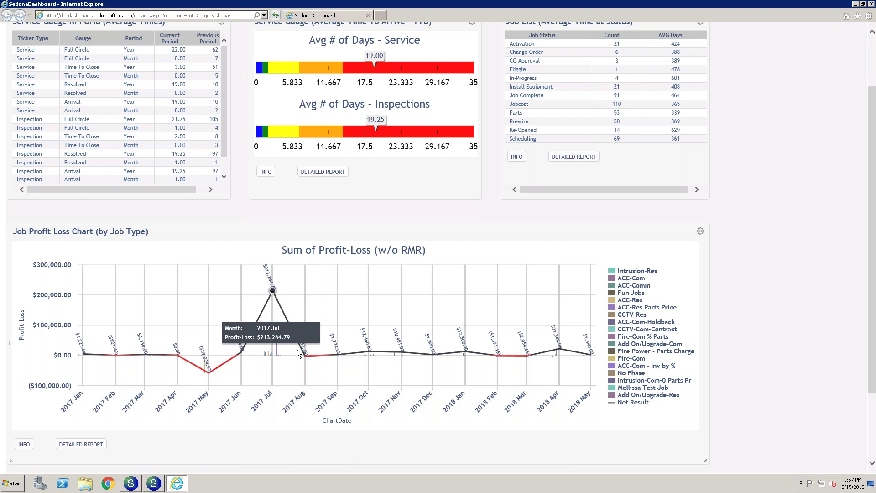
mouse_move(284, 349)
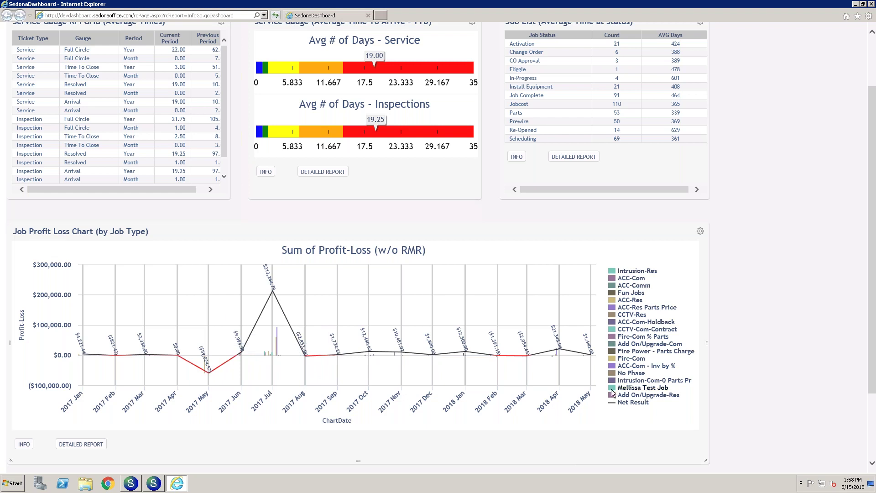
Step: Hide Fun Jobs, Intrusion-Res, CCTV-Res, CCTV-Com-Contract and Add On/Upgrade-Com from the Job Profit Loss Chart
left_click(617, 292)
left_click(620, 270)
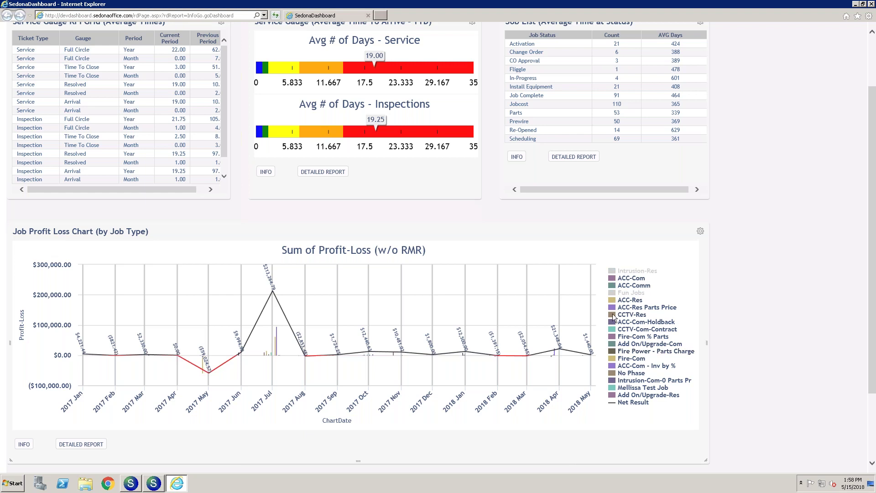
left_click(612, 315)
left_click(613, 329)
left_click(613, 343)
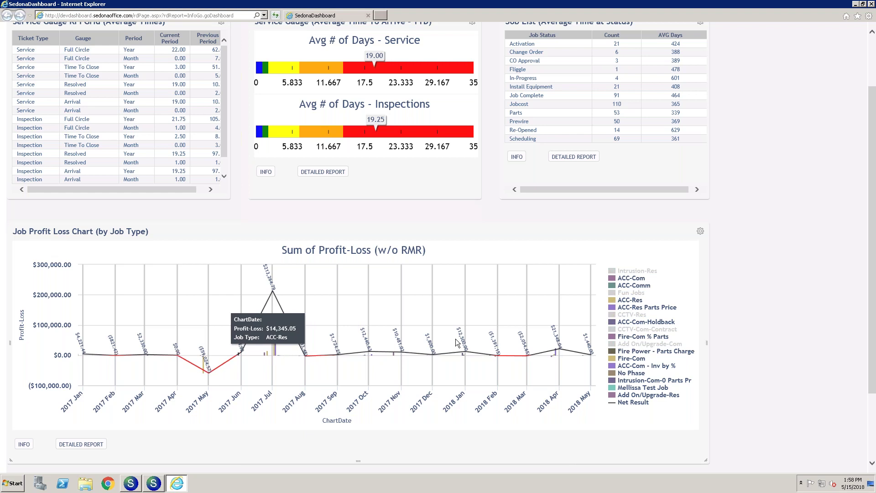
Step: Hide Fire-Com, Fire-Com % Parts, Fire Power - Parts Charge, No Phase, Intrusion-Com-0 Parts Pr, the test job type and Add On/Upgrade-Res from the chart
left_click(612, 360)
left_click(612, 336)
left_click(612, 351)
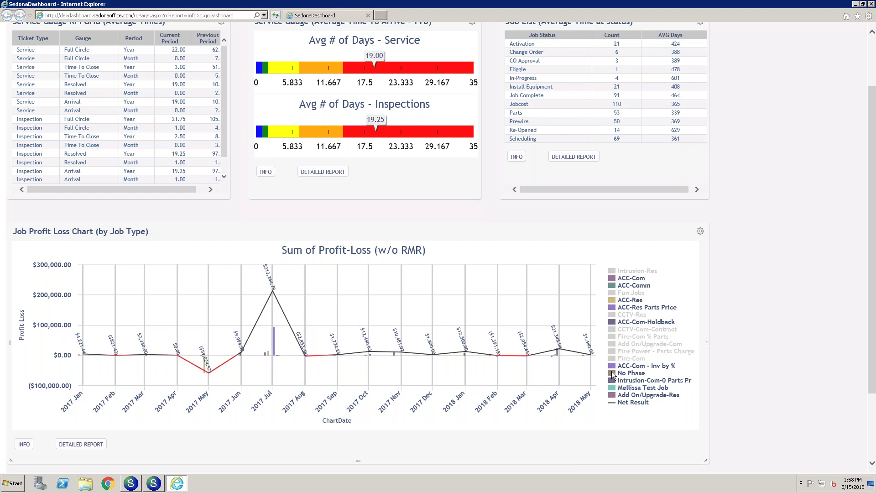
left_click(612, 375)
left_click(612, 380)
left_click(612, 387)
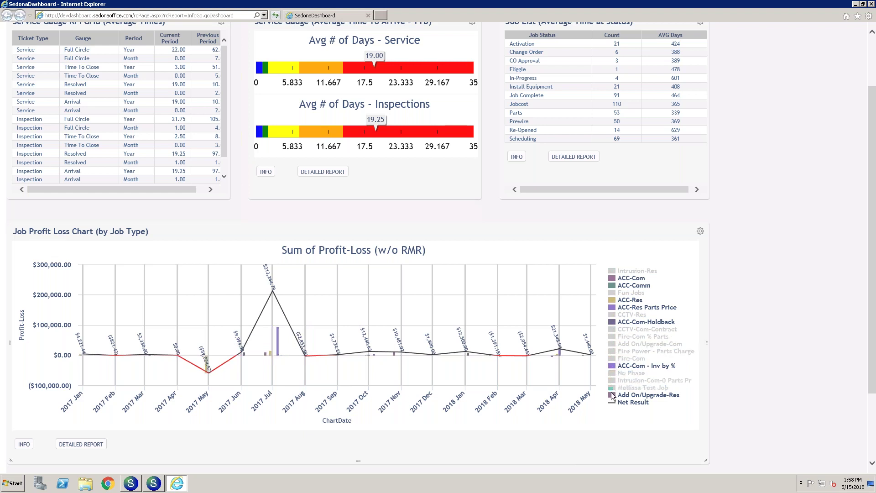
left_click(612, 395)
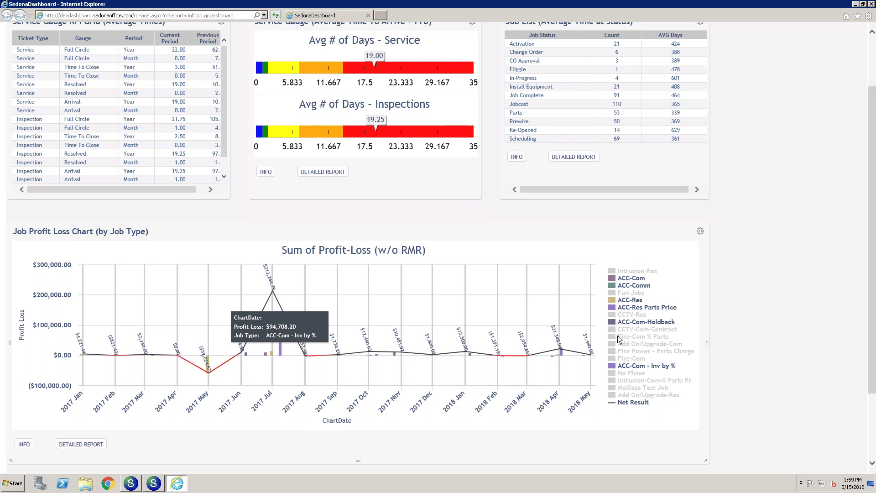
Step: Show all the hidden job types in the Job Profit Loss Chart again
left_click(612, 270)
left_click(612, 292)
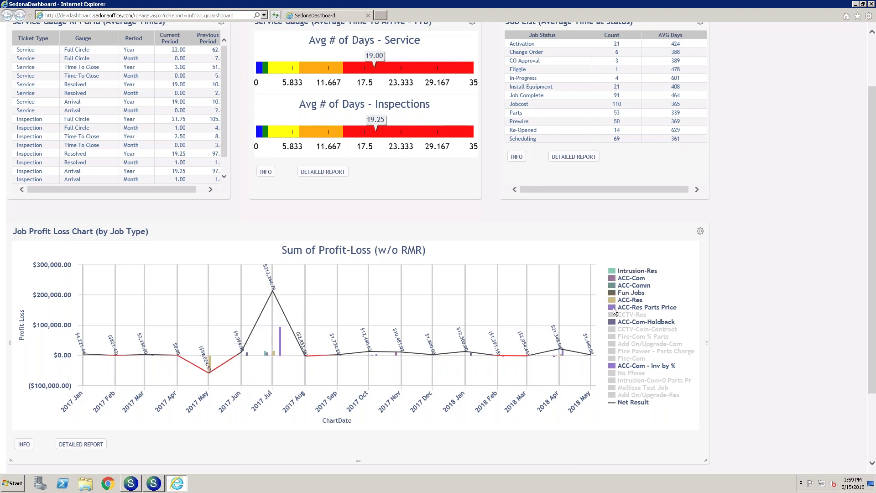
left_click(612, 315)
left_click(612, 329)
left_click(612, 338)
left_click(613, 345)
left_click(612, 351)
left_click(612, 358)
left_click(612, 374)
left_click(612, 381)
left_click(612, 388)
left_click(612, 395)
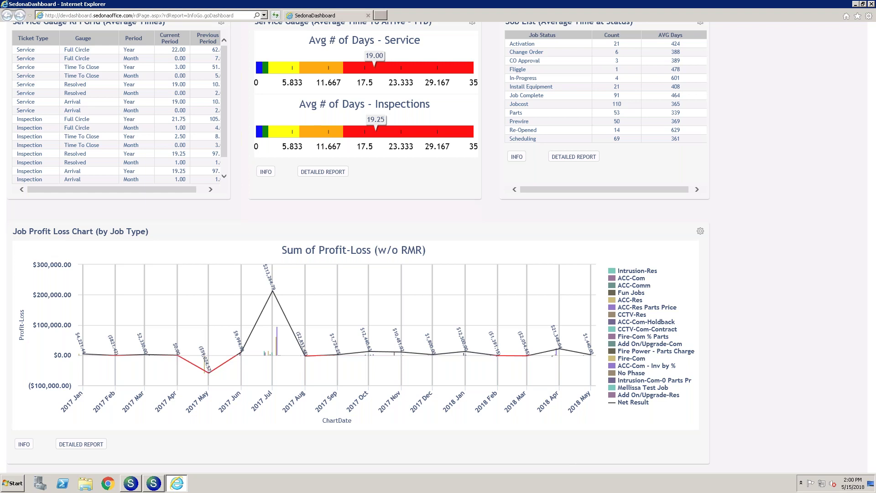
Step: Return to SedonaAnalytics and look through the saved reports and dashboards under My Items
scroll(756, 215, "up", 3)
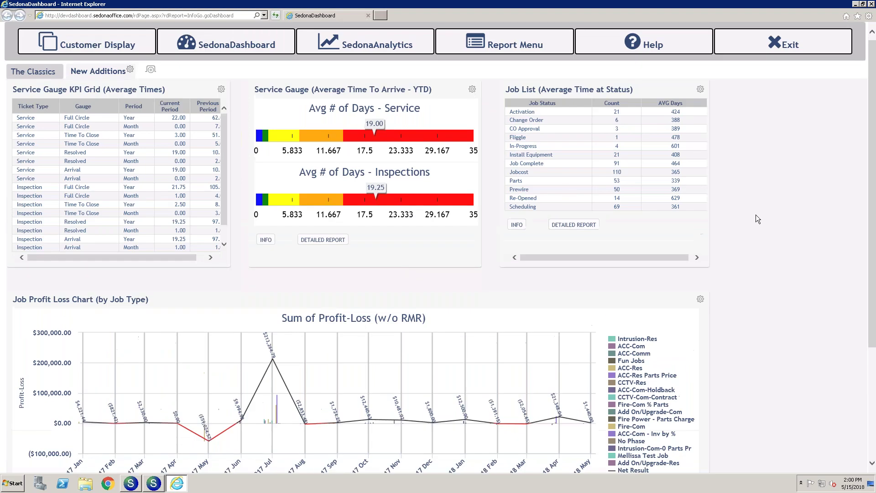
left_click(345, 50)
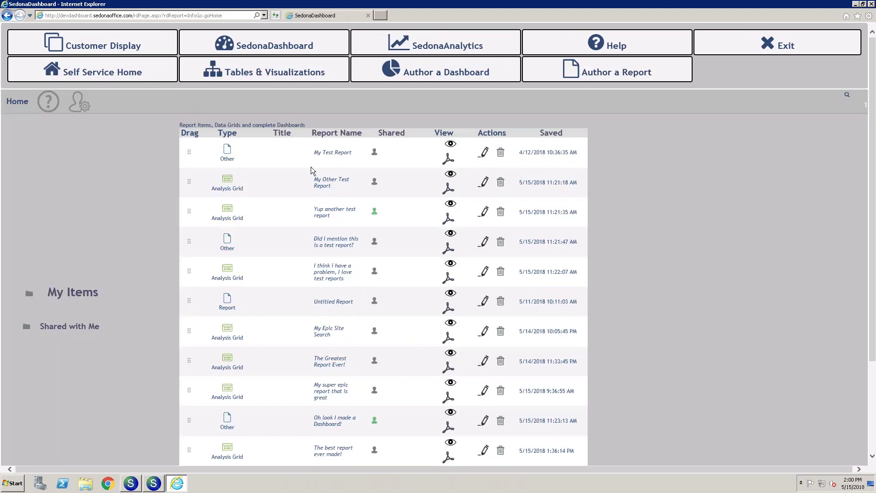
scroll(313, 172, "down", 3)
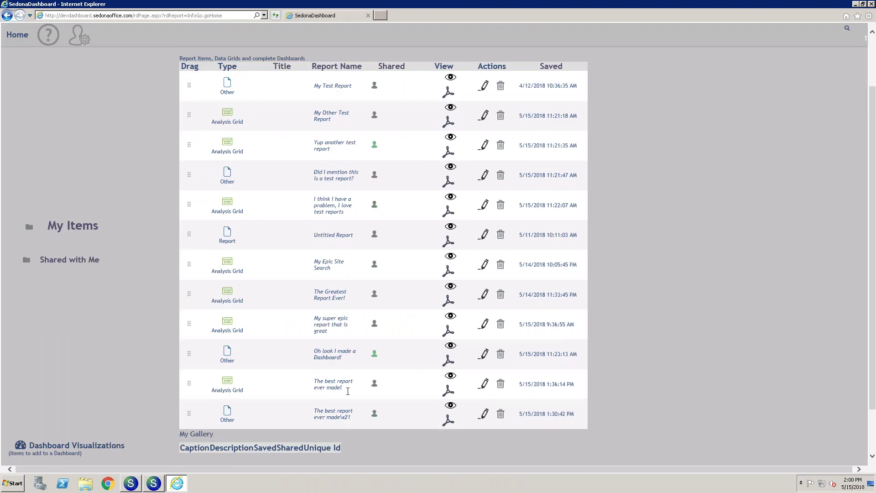
Step: Open the saved report "The best report ever made!" and hide and restore the AR and ANR series in turn in its GE2_Short chart
left_click(448, 399)
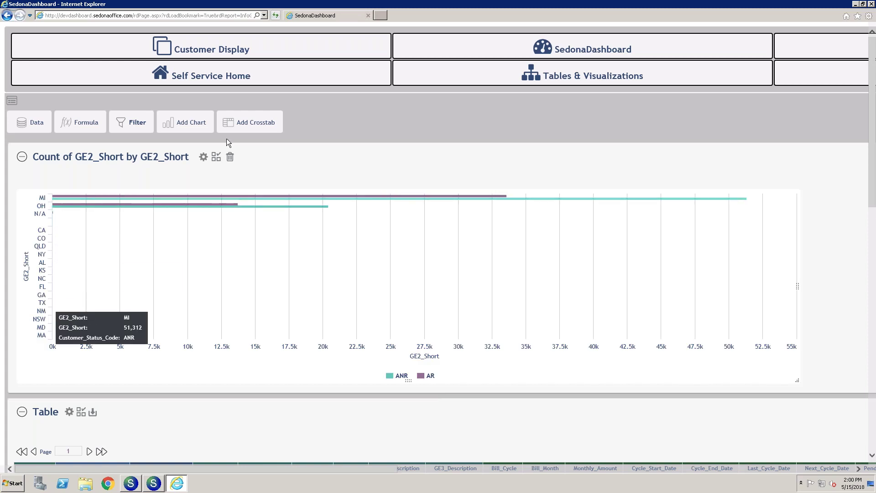
left_click(203, 157)
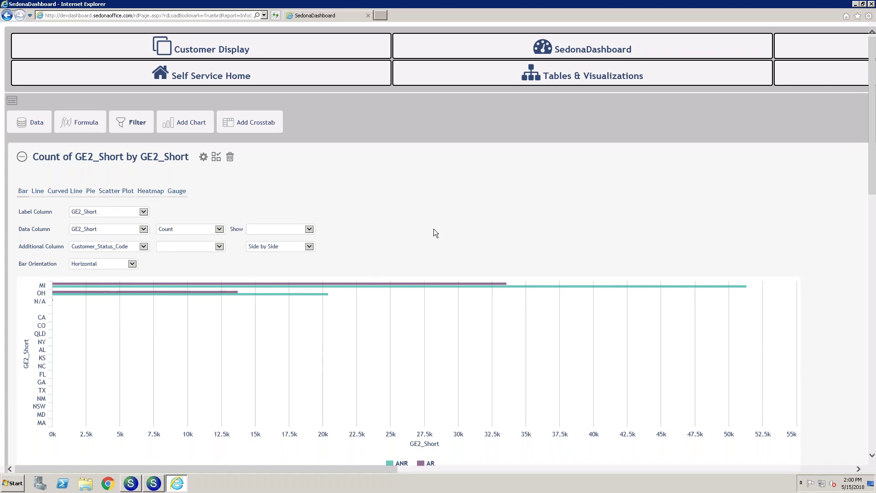
scroll(434, 233, "down", 2)
left_click(420, 397)
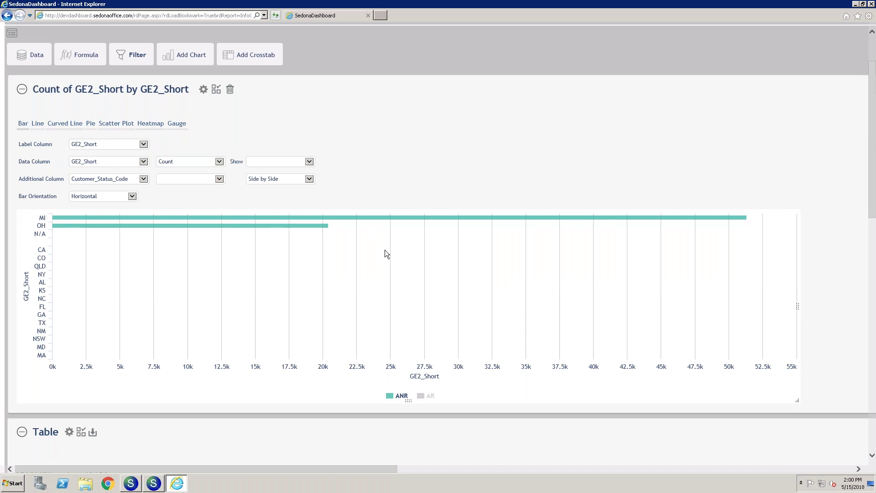
left_click(421, 397)
left_click(393, 396)
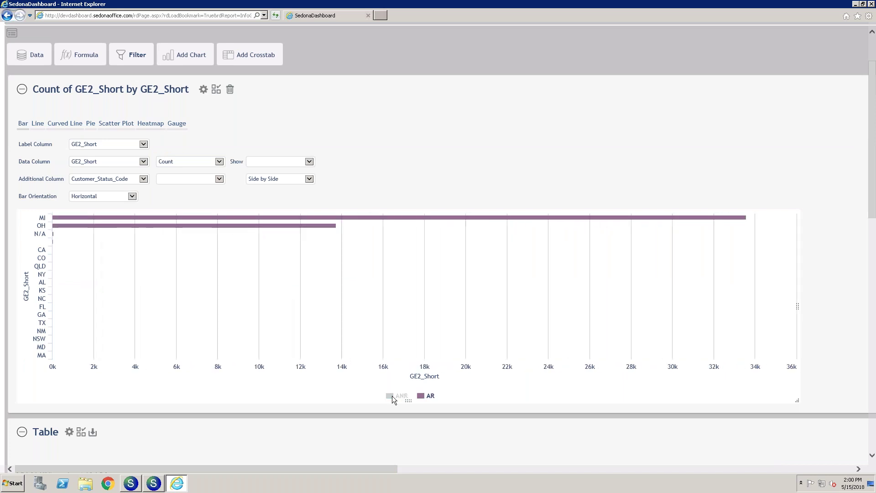
left_click(392, 395)
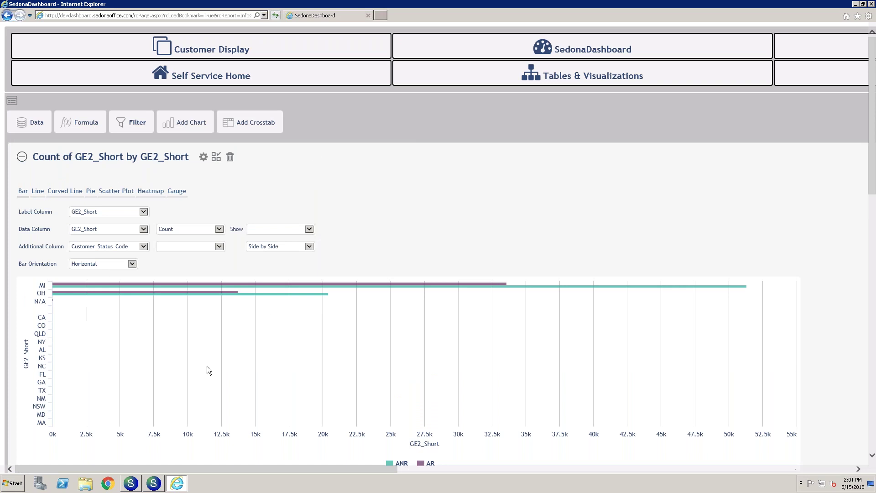
Step: Review the report's row filters and add a crosstab of GE2_Short by Customer_Status_Code on the Sum of Bill_Month
left_click(111, 122)
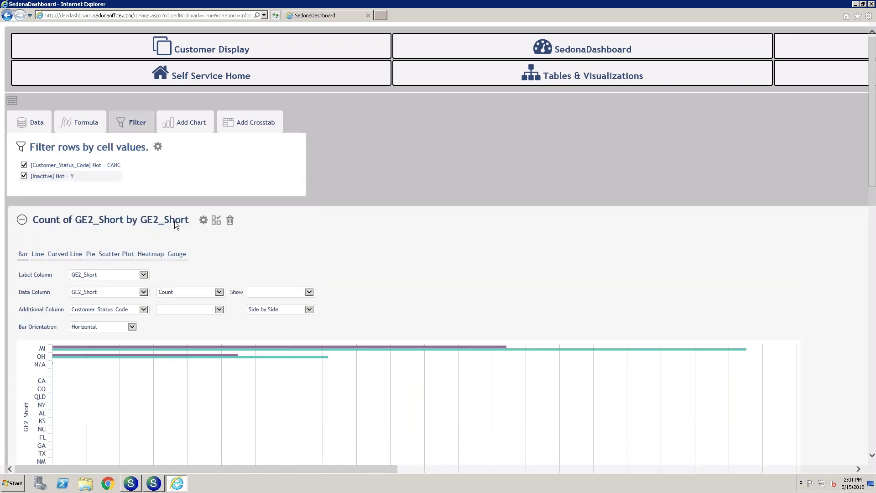
left_click(241, 120)
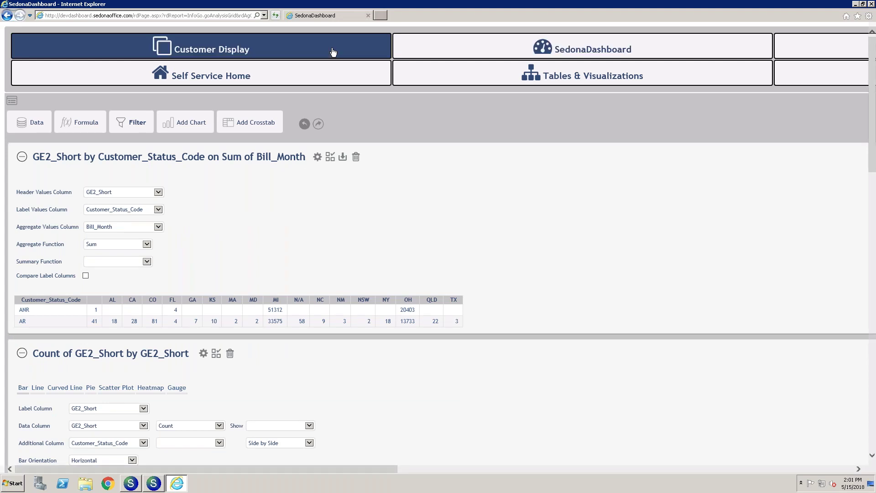
Step: Return to SedonaDashboard and open the RMR Attrition report
left_click(485, 51)
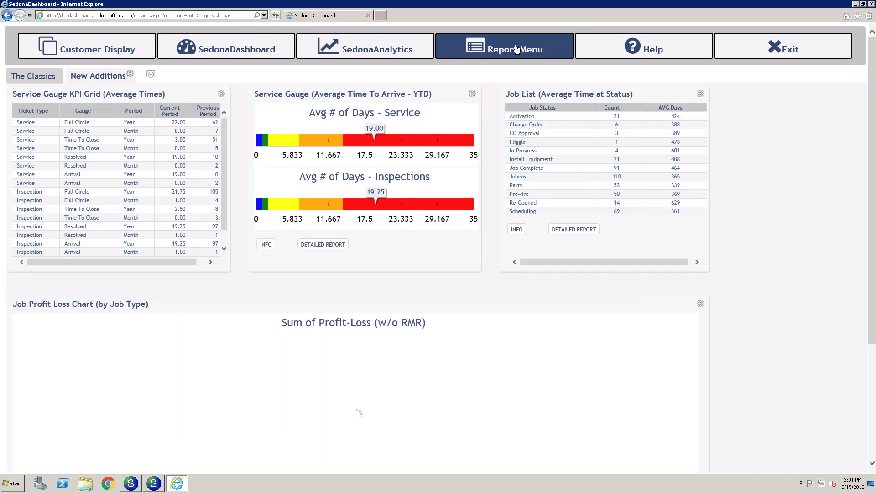
left_click(514, 49)
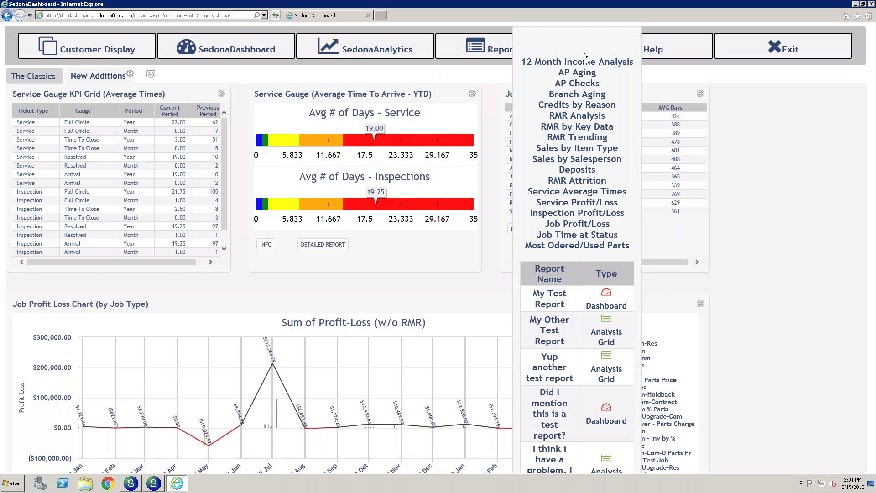
left_click(588, 181)
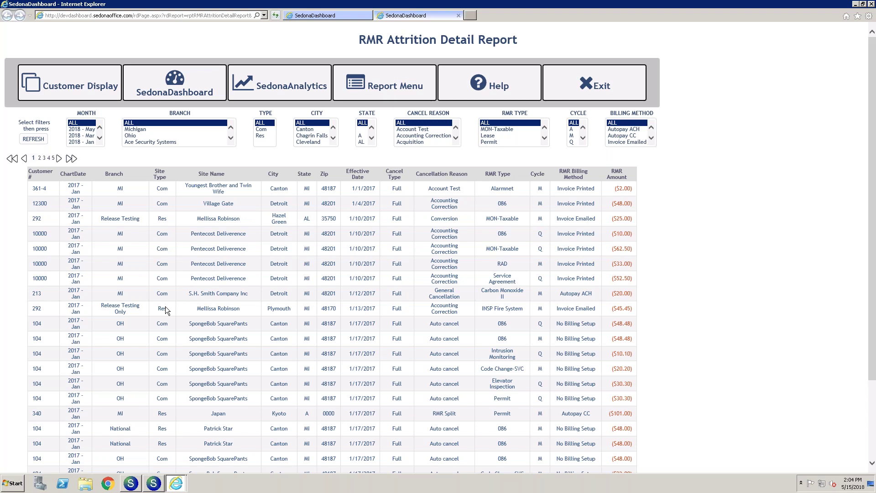
Step: Go back to SedonaAnalytics from the RMR Attrition Detail Report and view the saved report "The best report ever made!" again
left_click(323, 15)
left_click(355, 44)
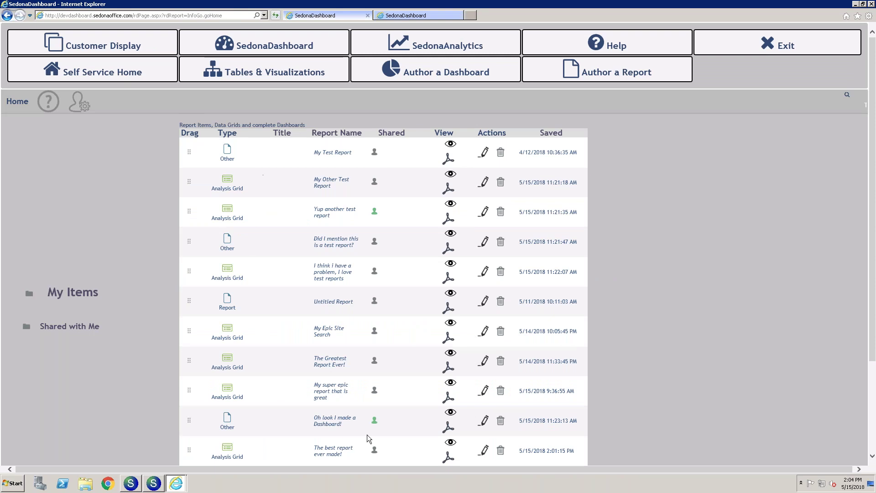
left_click(450, 444)
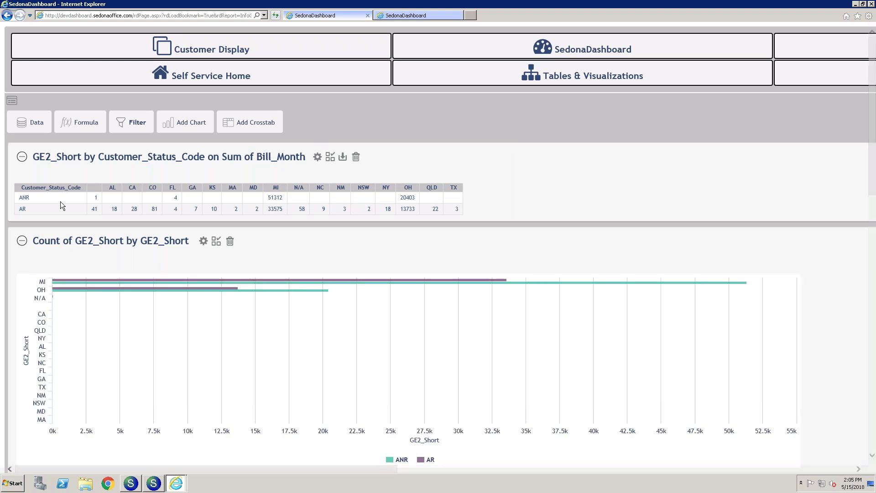
Step: Examine the tables, joins and columns selected as the report's data, from AR_Customer through AR_Customer_Recurring
left_click(34, 126)
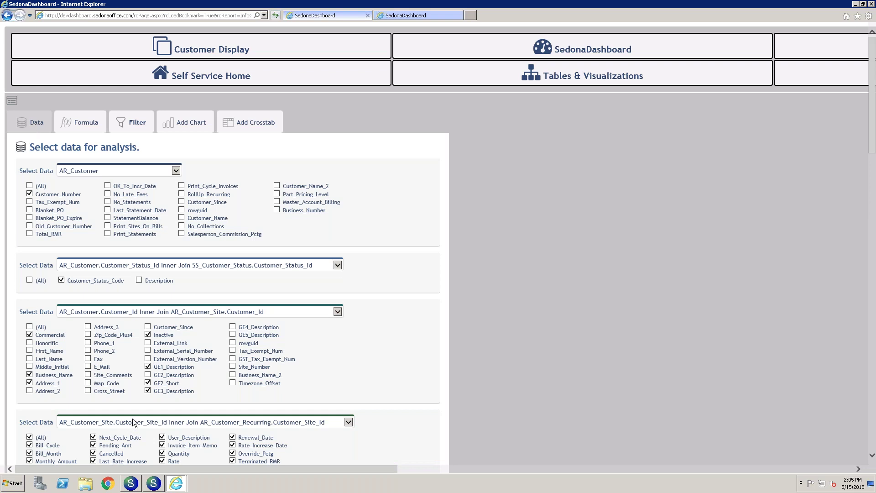
scroll(132, 419, "down", 2)
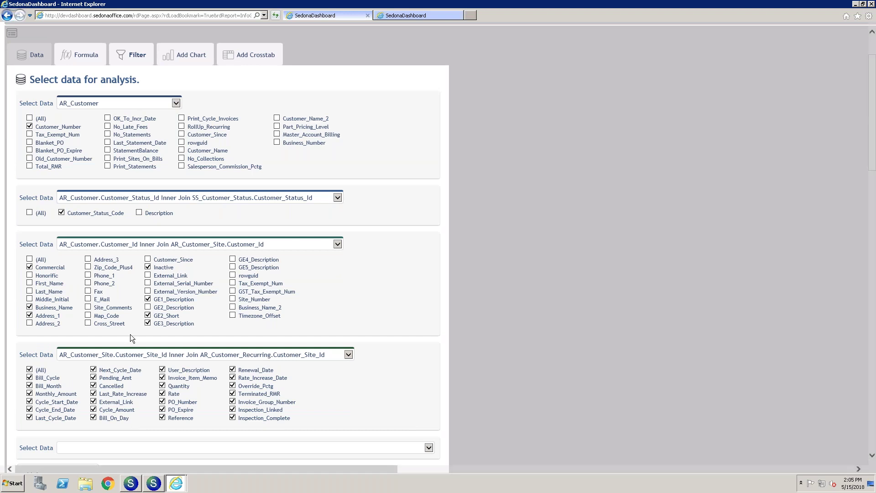
scroll(129, 336, "down", 2)
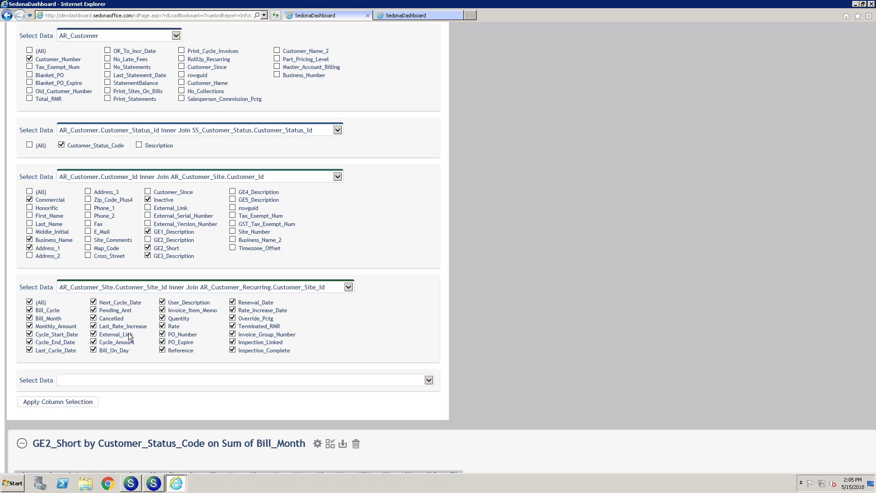
mouse_move(225, 7)
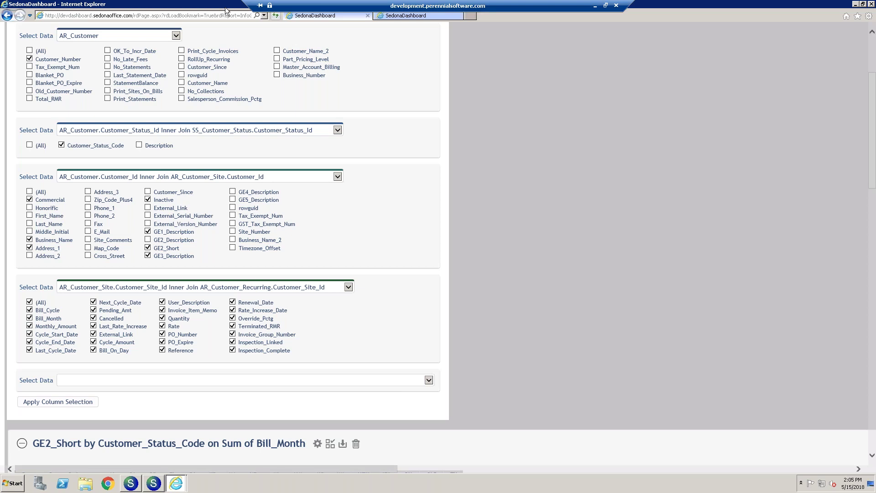
Step: Leave the report for SedonaDashboard and close the browser window to return to SedonaOffice
left_click_drag(872, 96, 871, 61)
left_click(442, 53)
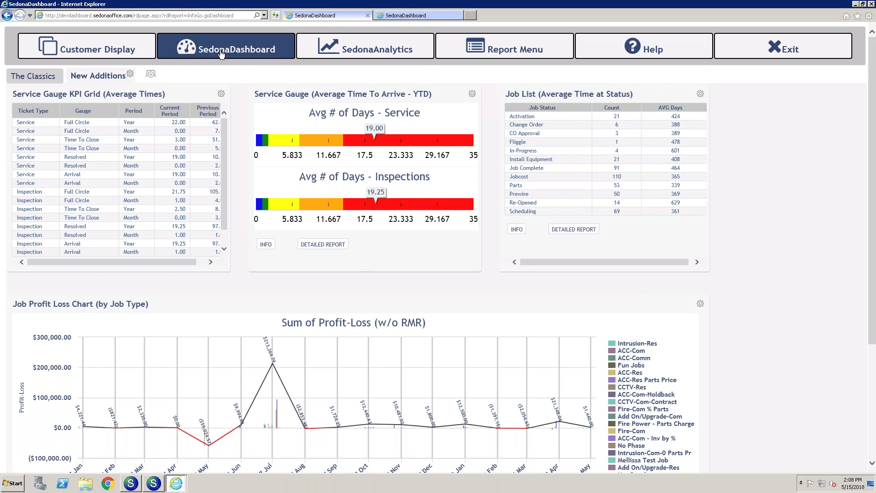
left_click(418, 53)
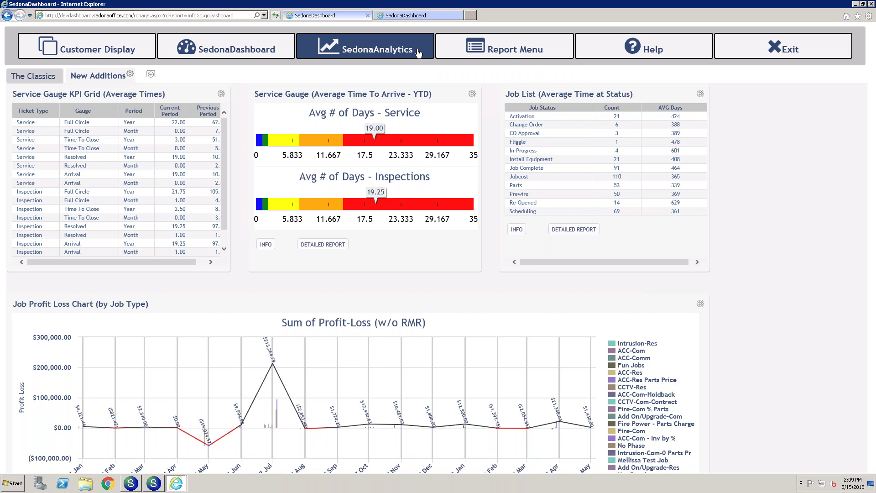
left_click(375, 52)
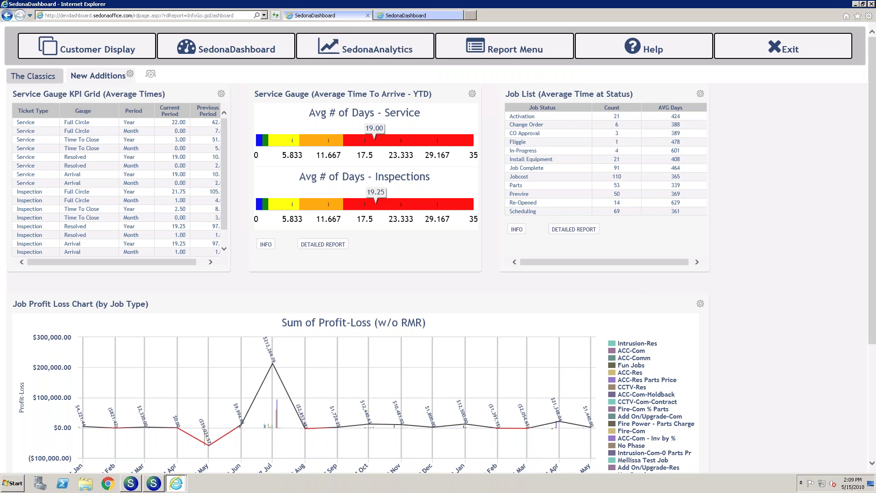
left_click(871, 4)
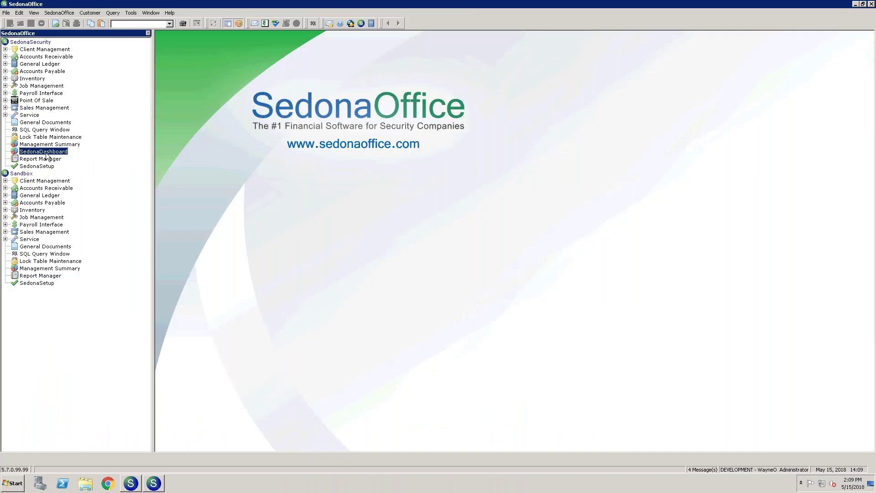